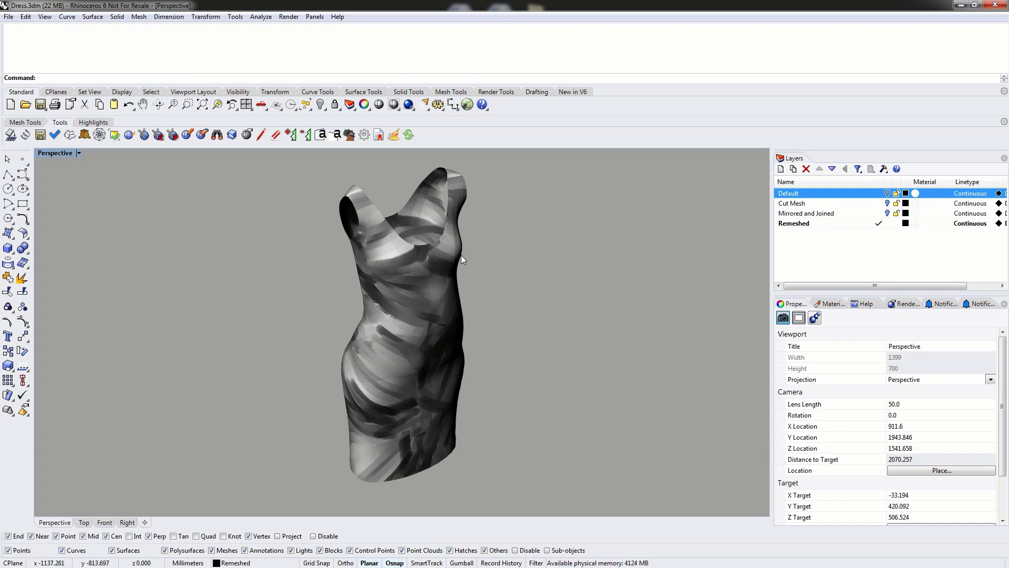
Hide the Remeshed layer and inspect the individual half-dress mesh pieces on the Default layer by selecting them
{"action": "right_click_drag", "start_coordinate": [418, 299], "coordinate": [425, 279]}
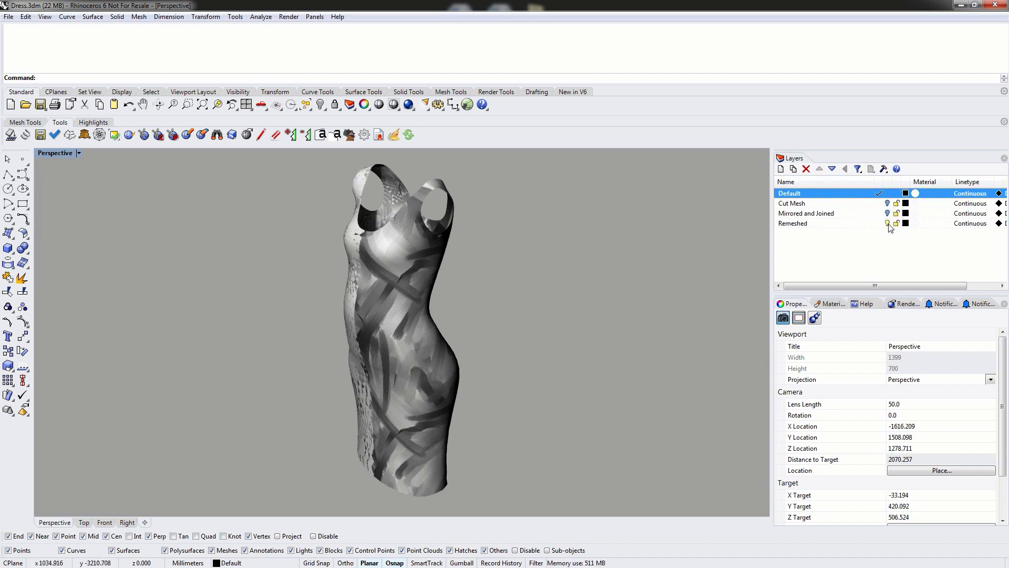
{"action": "left_click", "coordinate": [888, 223]}
{"action": "right_click_drag", "start_coordinate": [535, 268], "coordinate": [577, 279]}
{"action": "left_click", "coordinate": [429, 257]}
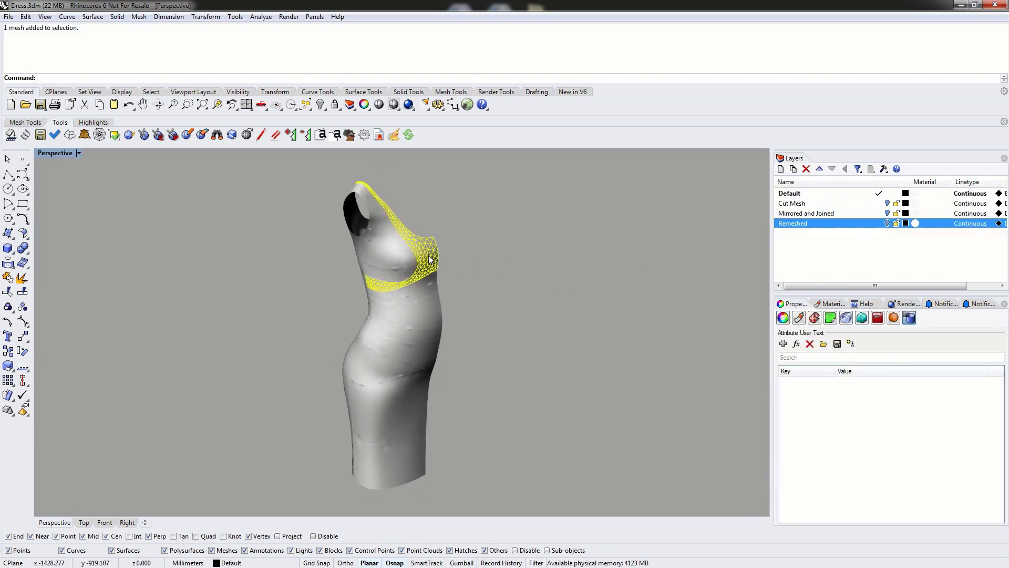
{"action": "left_click", "coordinate": [476, 298]}
{"action": "left_click", "coordinate": [436, 320]}
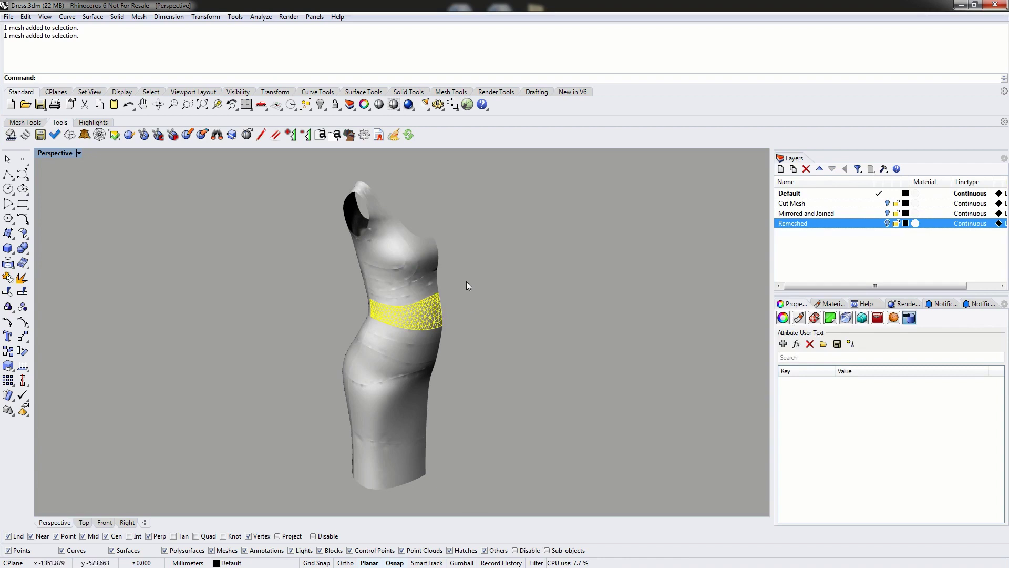
{"action": "left_click", "coordinate": [396, 257]}
{"action": "left_click", "coordinate": [562, 229]}
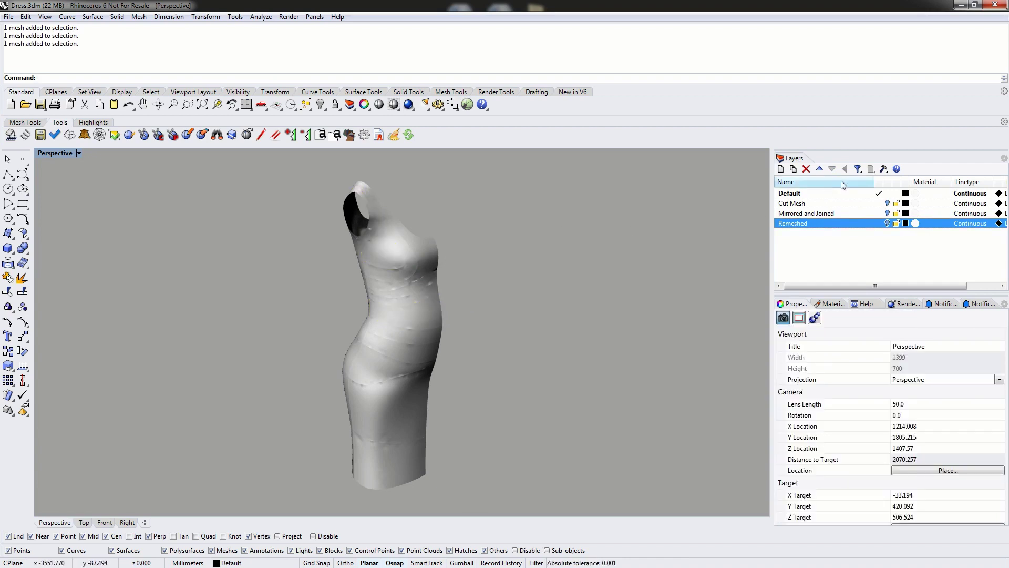
Make Mirrored and Joined the current layer, hide the Default layer and select the waist panel mesh to inspect it
{"action": "left_click", "coordinate": [880, 213]}
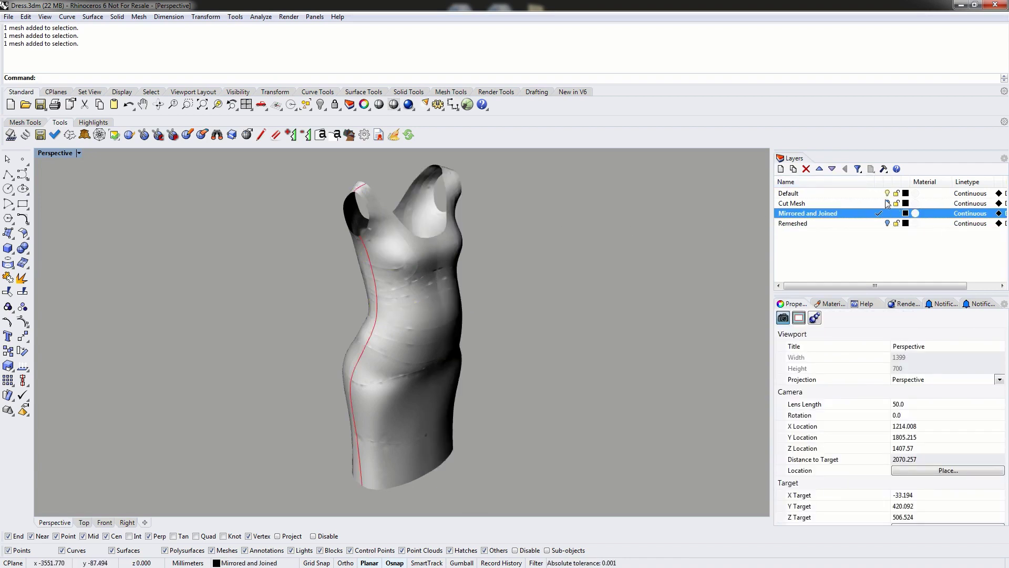
{"action": "left_click", "coordinate": [852, 193]}
{"action": "left_click", "coordinate": [427, 304]}
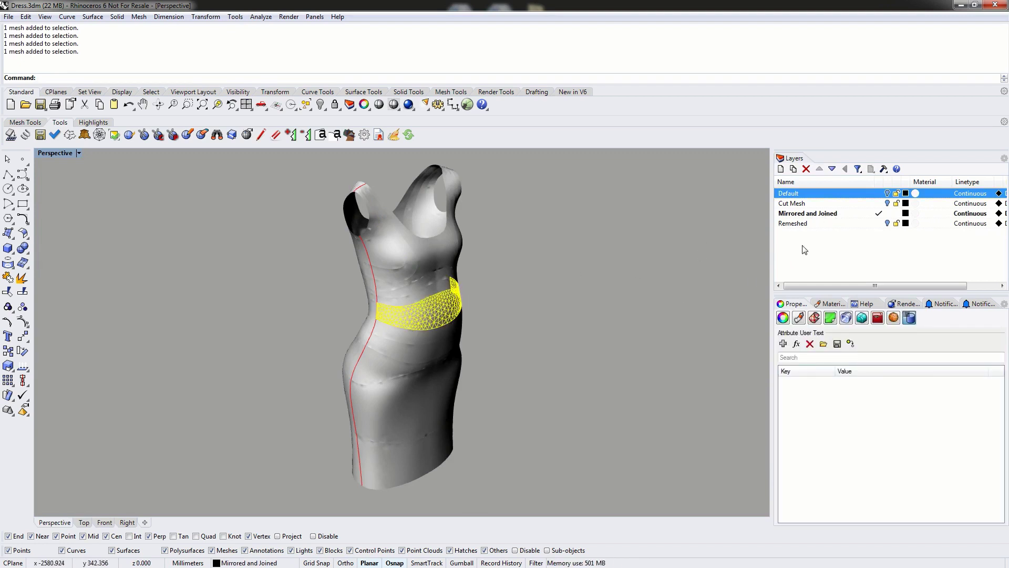
Make Remeshed the current layer, hide Mirrored and Joined, and inspect the remeshed waist and bodice pieces from several sides
{"action": "left_click", "coordinate": [880, 224]}
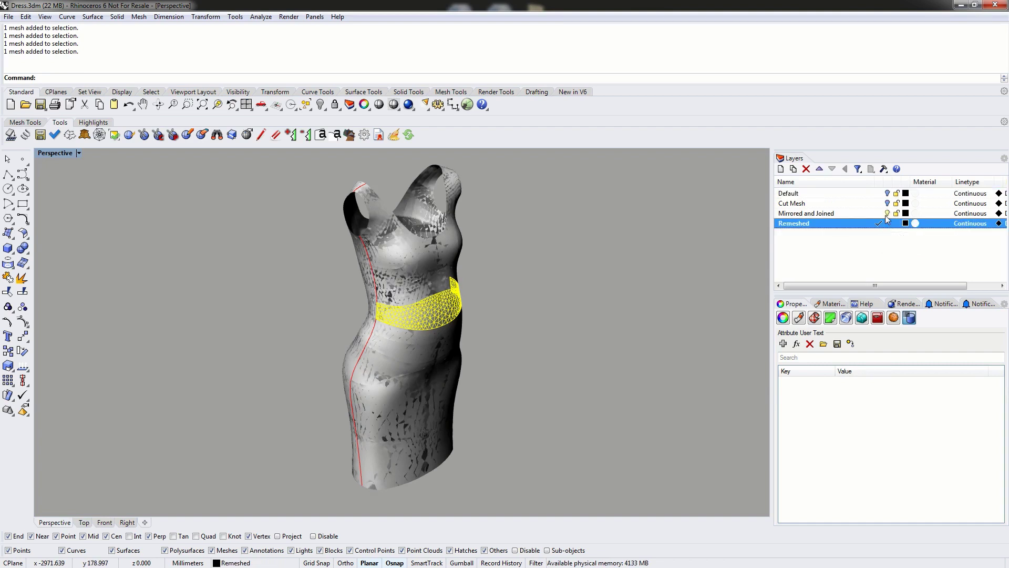
{"action": "left_click", "coordinate": [888, 212]}
{"action": "right_click_drag", "start_coordinate": [535, 346], "coordinate": [399, 299]}
{"action": "left_click", "coordinate": [386, 293]}
{"action": "left_click", "coordinate": [405, 241]}
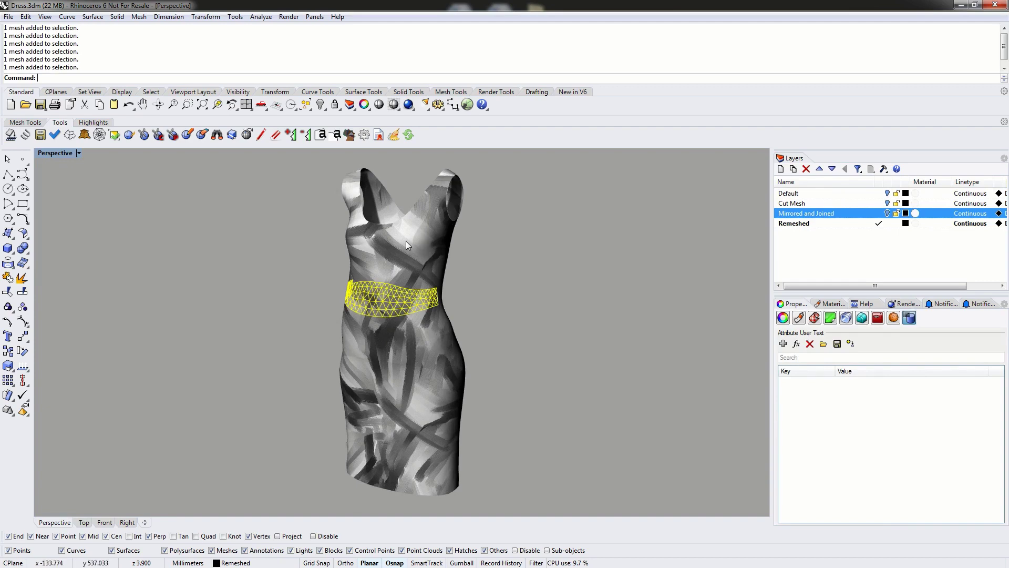
{"action": "left_click", "coordinate": [514, 243]}
{"action": "right_click_drag", "start_coordinate": [589, 287], "coordinate": [717, 303]}
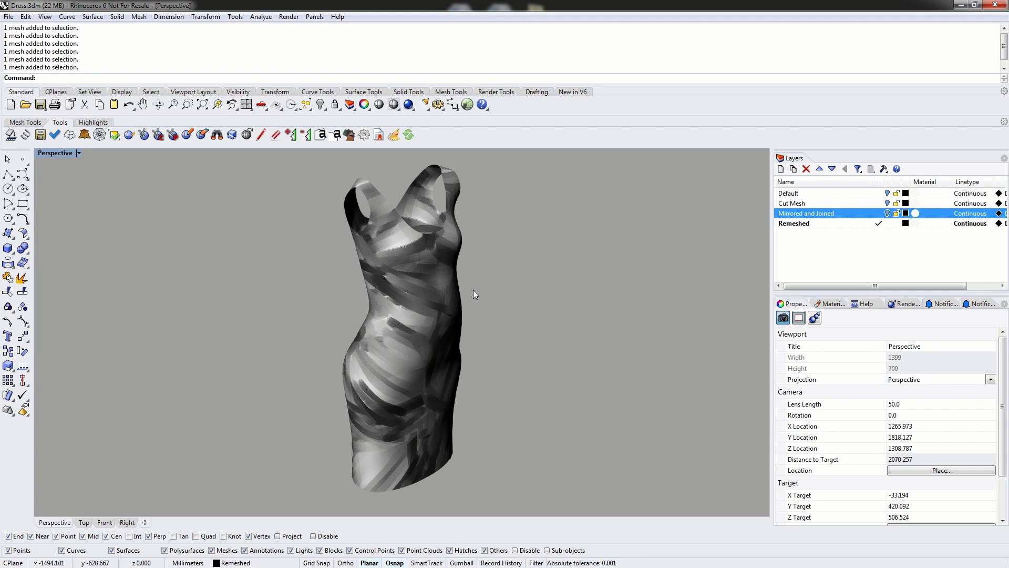
{"action": "left_click", "coordinate": [374, 201]}
{"action": "left_click", "coordinate": [383, 226]}
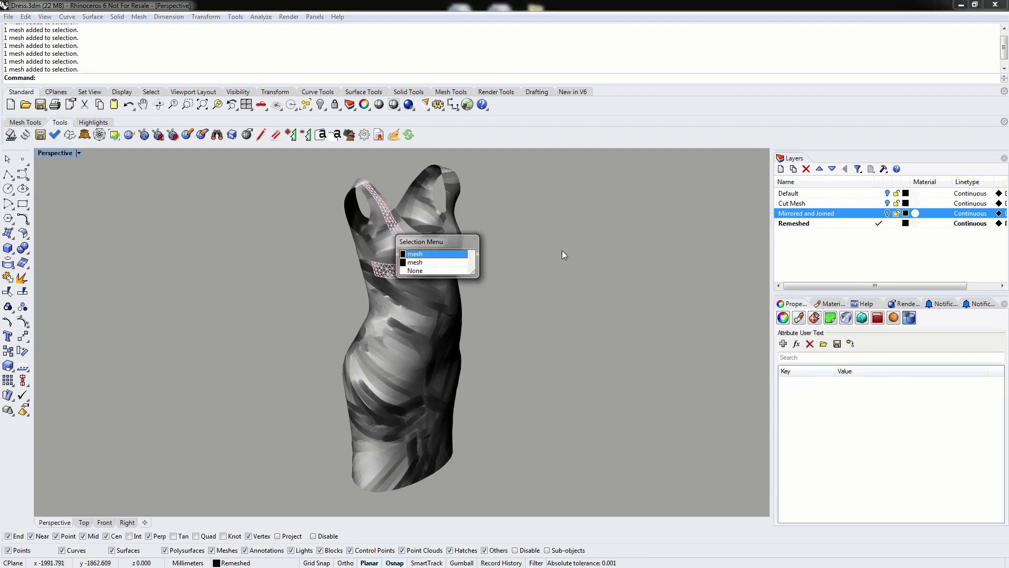
{"action": "left_click", "coordinate": [562, 255]}
{"action": "right_click_drag", "start_coordinate": [490, 210], "coordinate": [359, 222]}
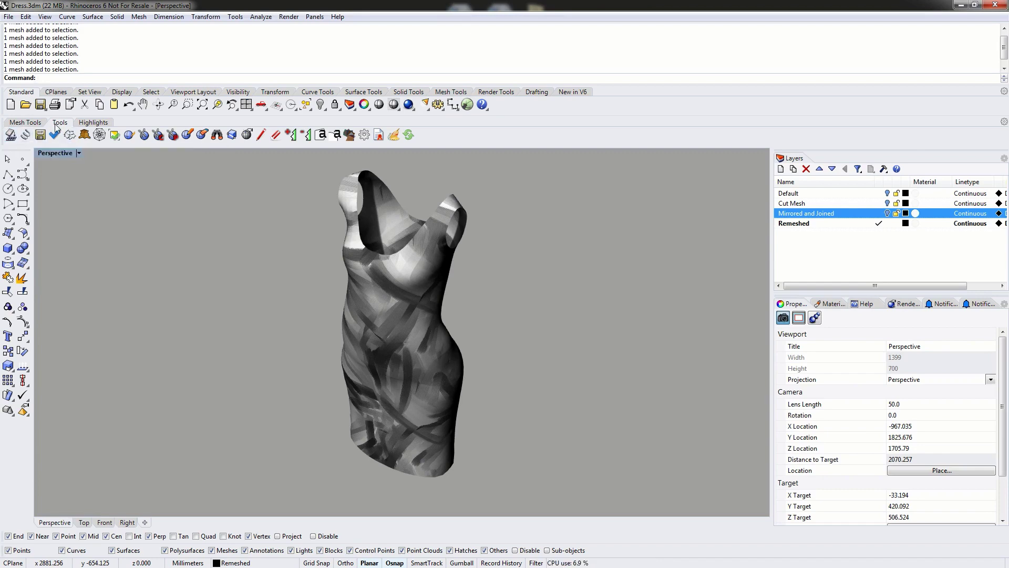
Flatten all the remeshed dress pieces with the ExactFlat flatten command
{"action": "left_click", "coordinate": [10, 135]}
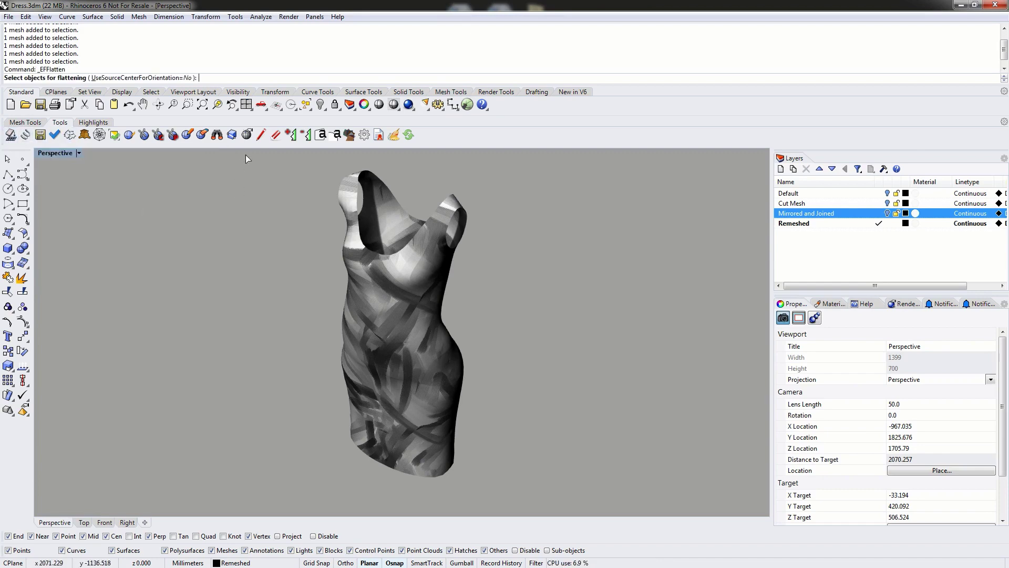
{"action": "left_click_drag", "start_coordinate": [245, 155], "coordinate": [549, 499]}
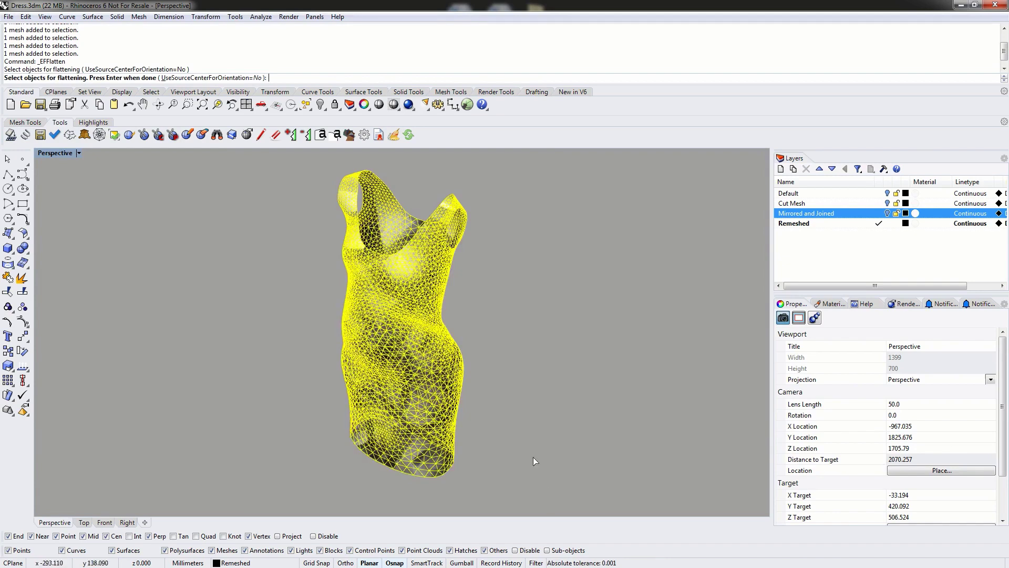
{"action": "key", "text": "Return"}
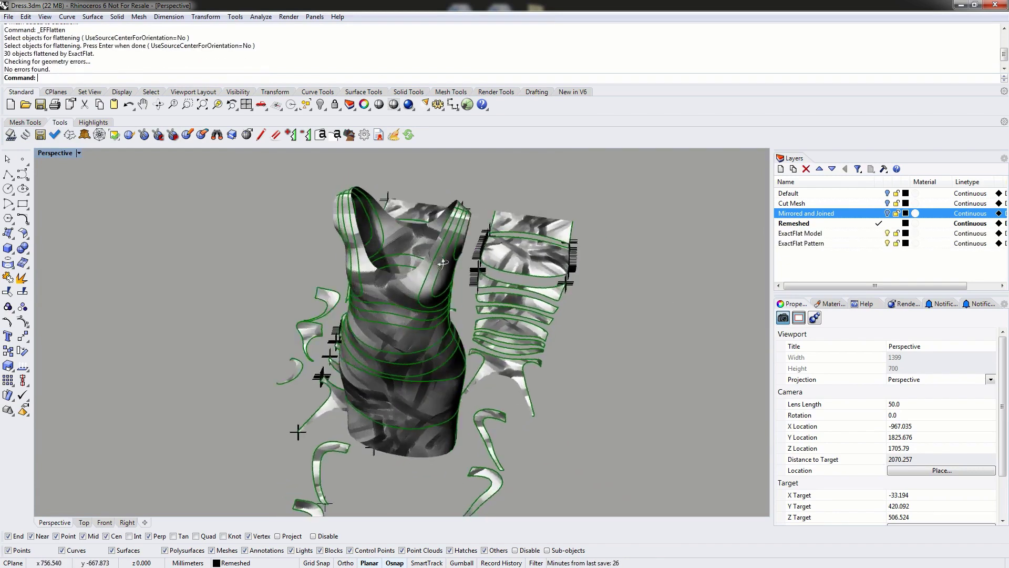
Delete the two curved cuts running down from the first strap across the bodice with the ExactFlat delete-cut command
{"action": "right_click_drag", "start_coordinate": [443, 263], "coordinate": [591, 238]}
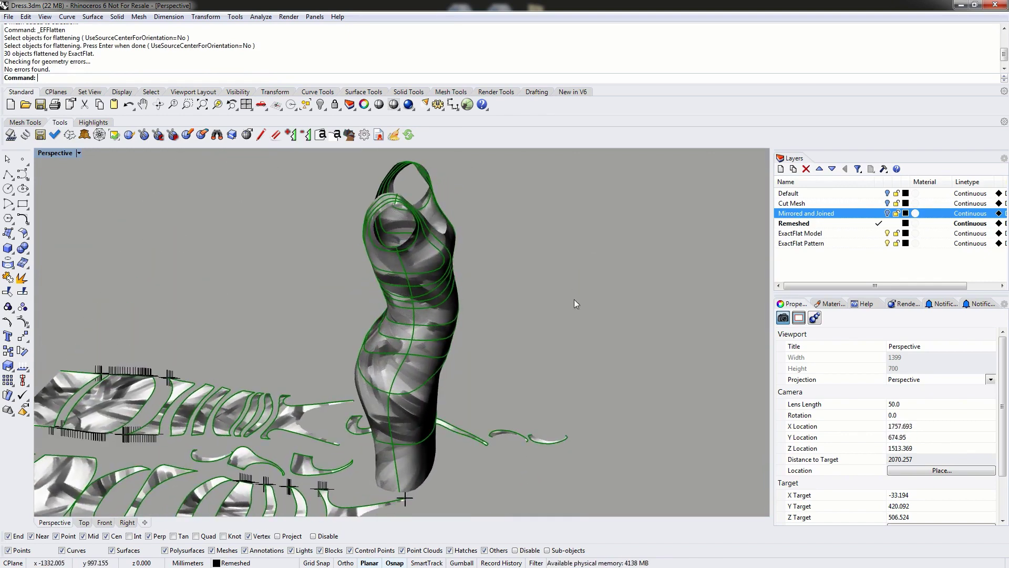
{"action": "right_click_drag", "start_coordinate": [574, 304], "coordinate": [393, 282]}
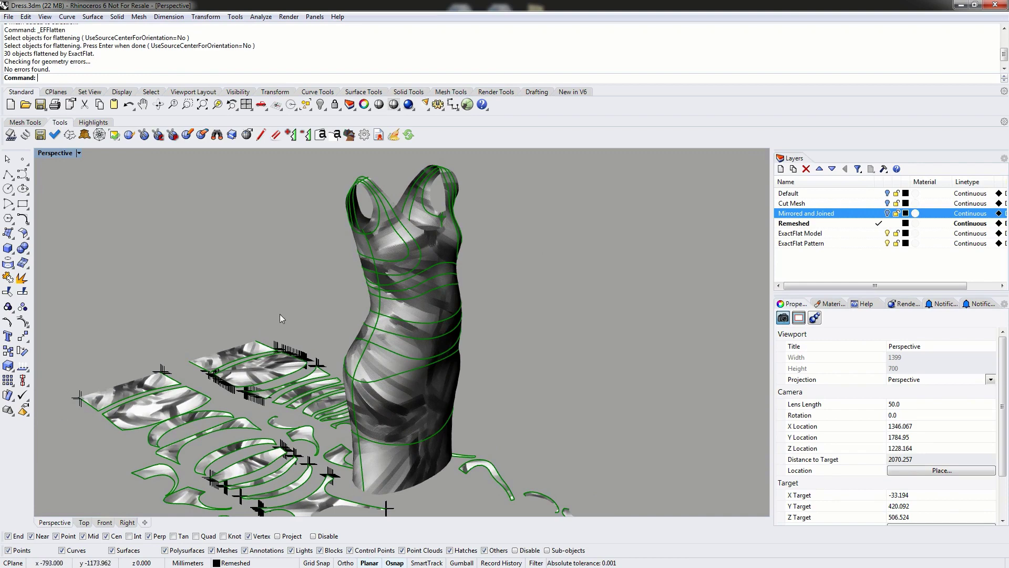
{"action": "right_click_drag", "start_coordinate": [280, 314], "coordinate": [248, 286]}
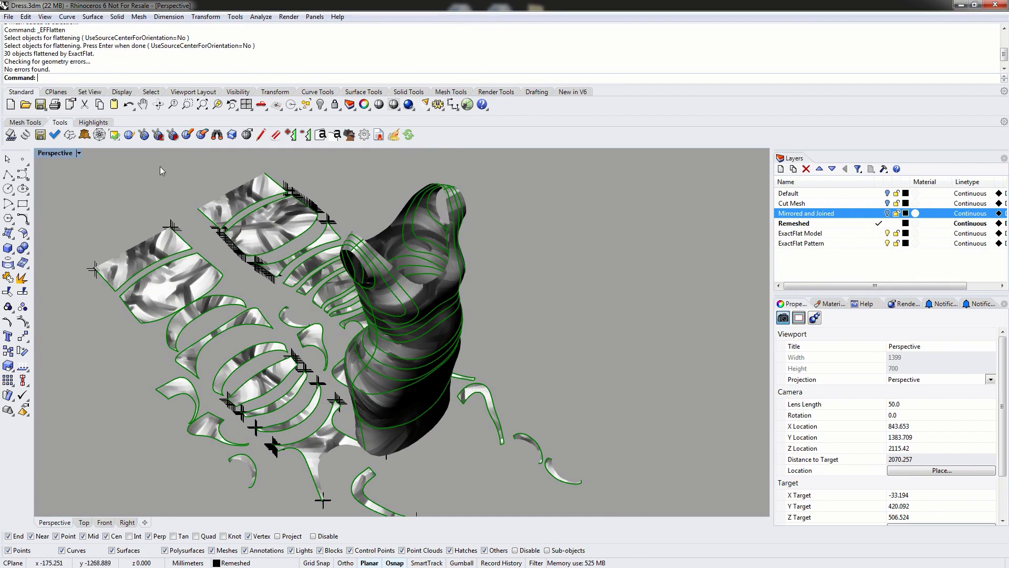
{"action": "left_click", "coordinate": [203, 135]}
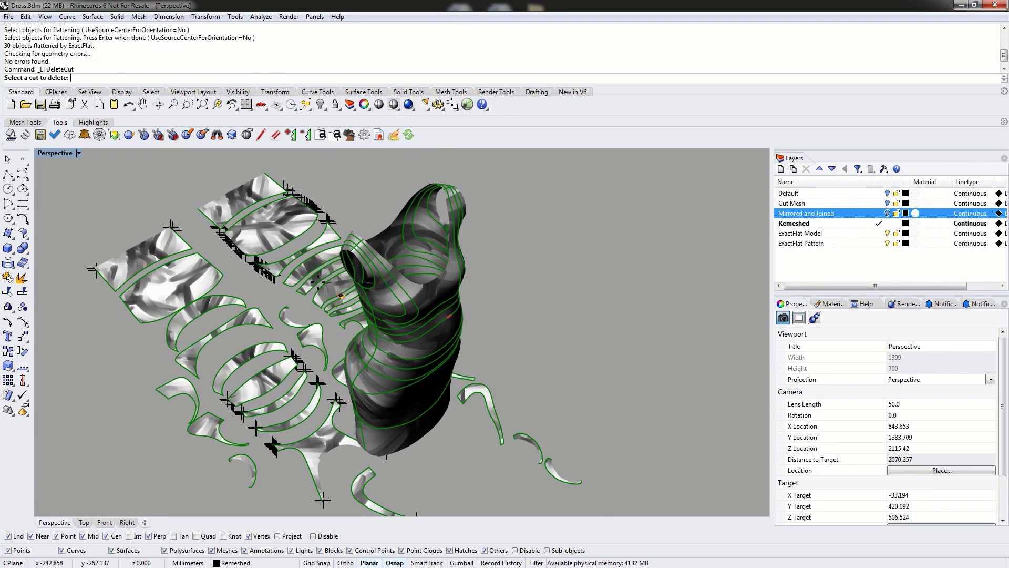
{"action": "right_click_drag", "start_coordinate": [397, 299], "coordinate": [402, 266]}
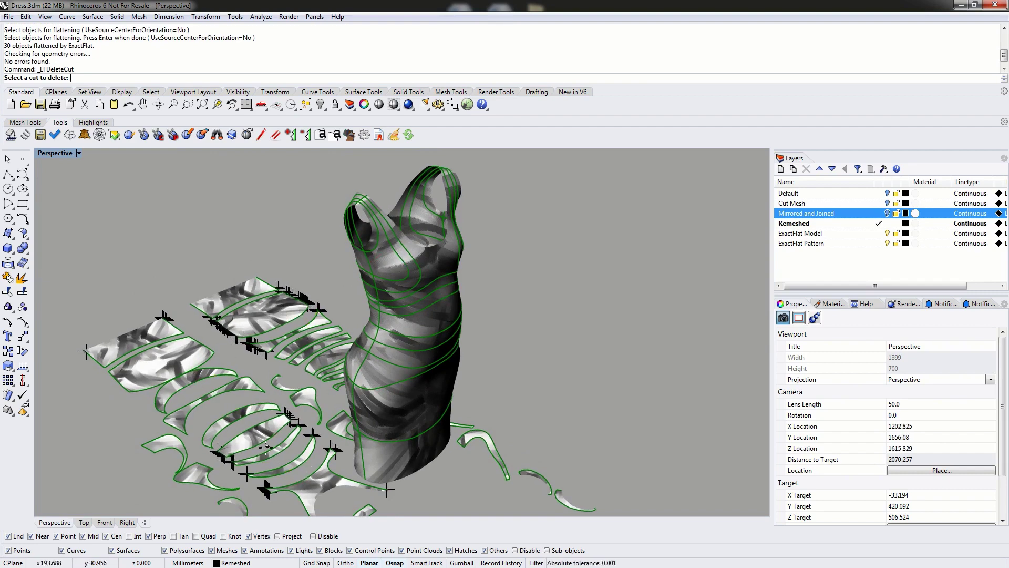
{"action": "right_click_drag", "start_coordinate": [368, 255], "coordinate": [416, 259]}
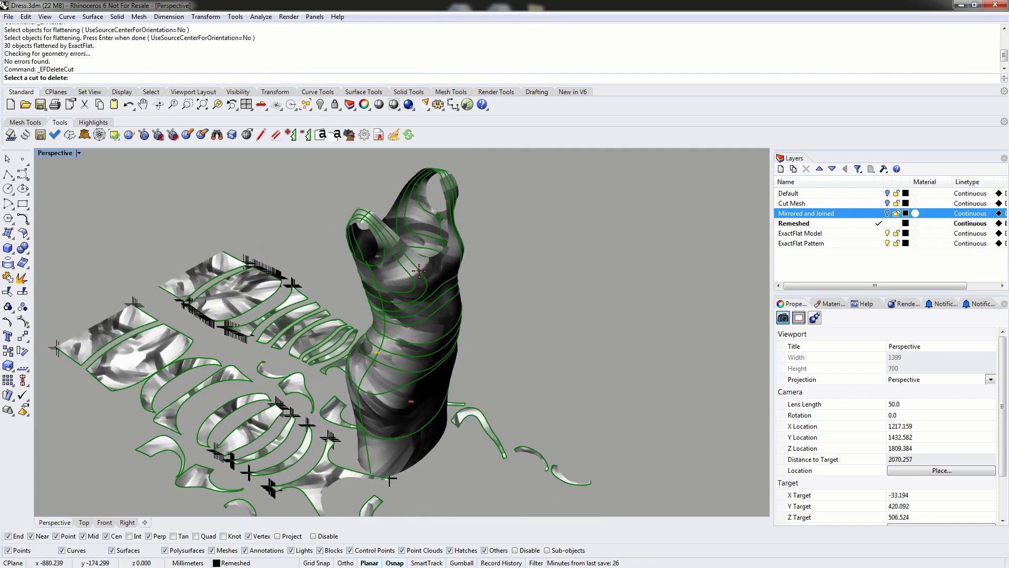
{"action": "left_click", "coordinate": [419, 271]}
{"action": "left_click", "coordinate": [389, 262]}
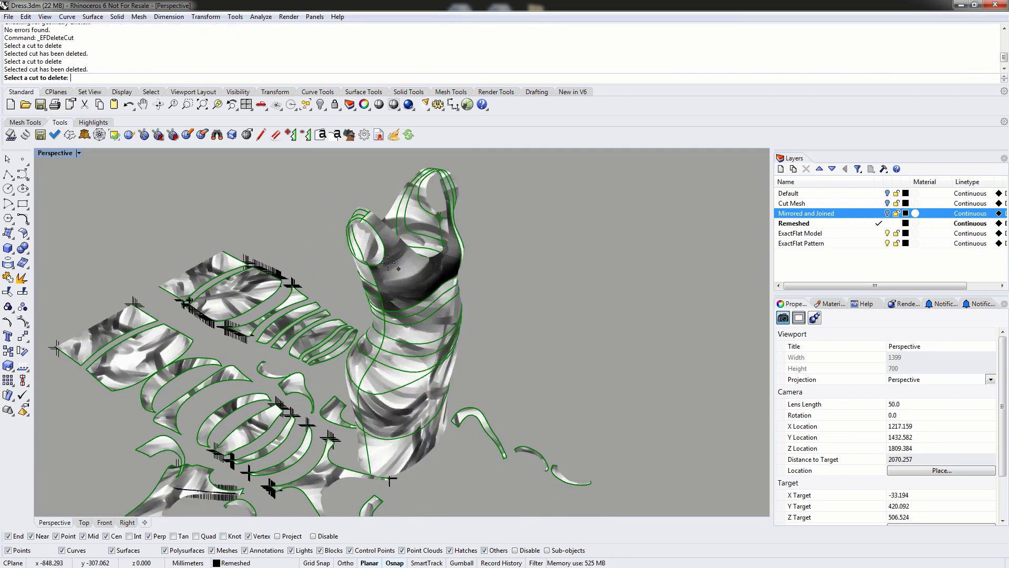
Delete the matching strap cuts on the other half of the bodice and the remaining cuts beside both armholes
{"action": "right_click_drag", "start_coordinate": [393, 253], "coordinate": [283, 290]}
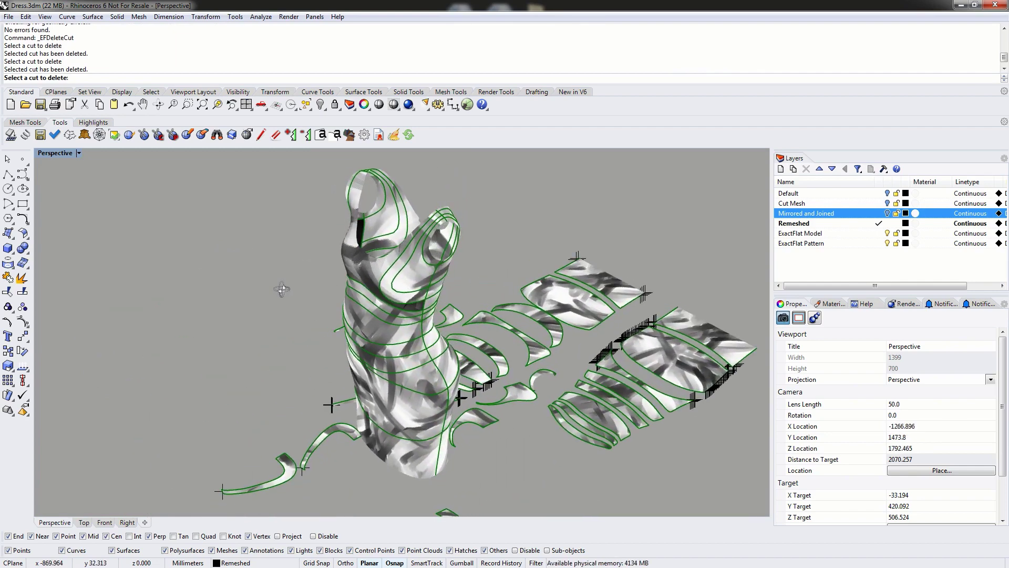
{"action": "left_click", "coordinate": [396, 265]}
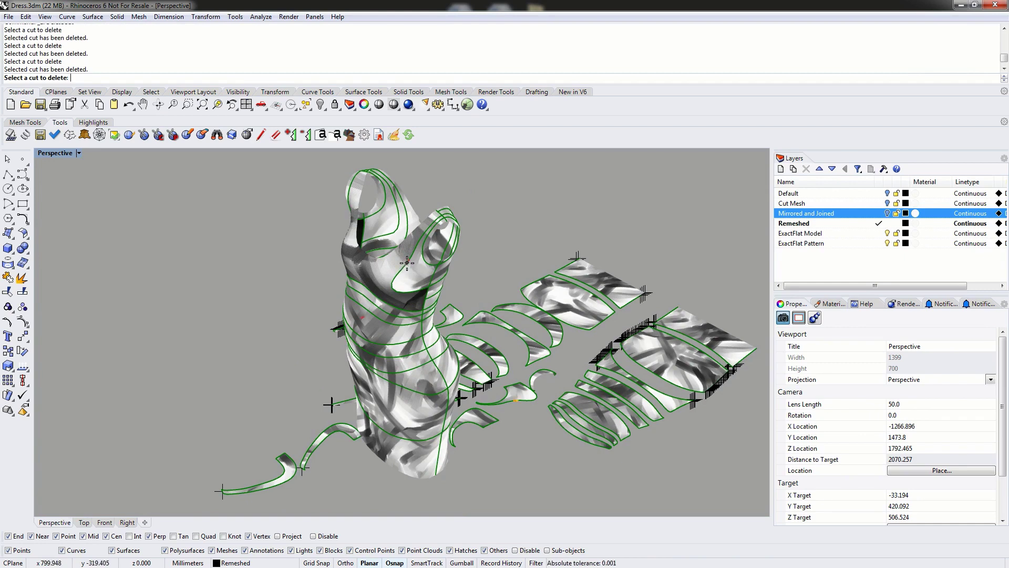
{"action": "right_click_drag", "start_coordinate": [416, 246], "coordinate": [444, 263]}
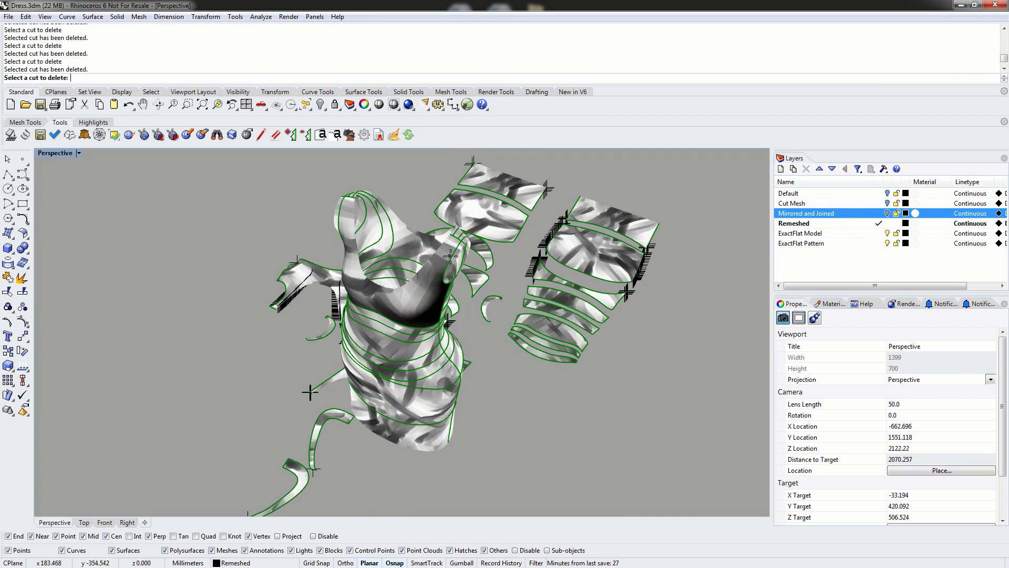
{"action": "left_click", "coordinate": [452, 256]}
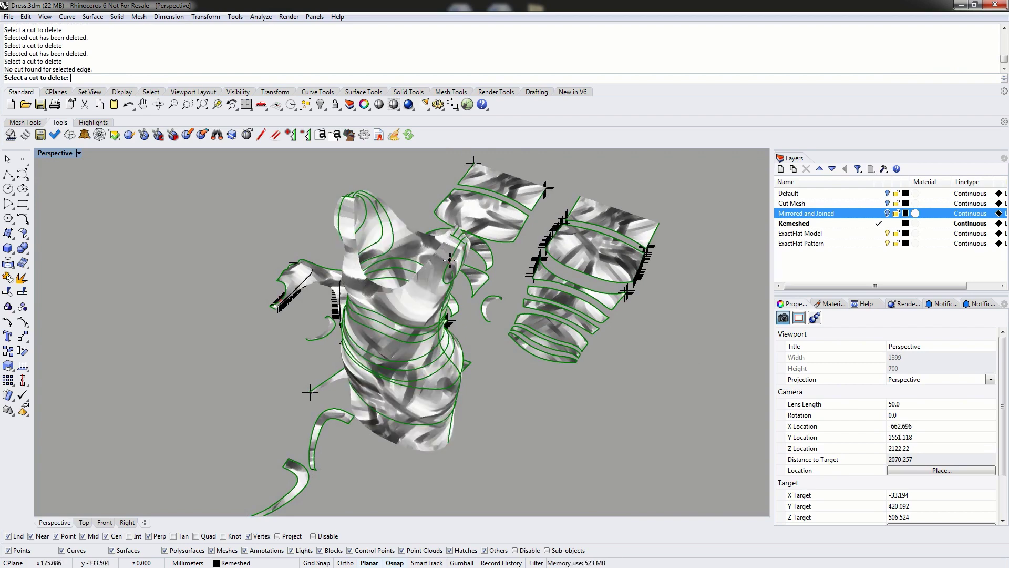
{"action": "left_click", "coordinate": [450, 260]}
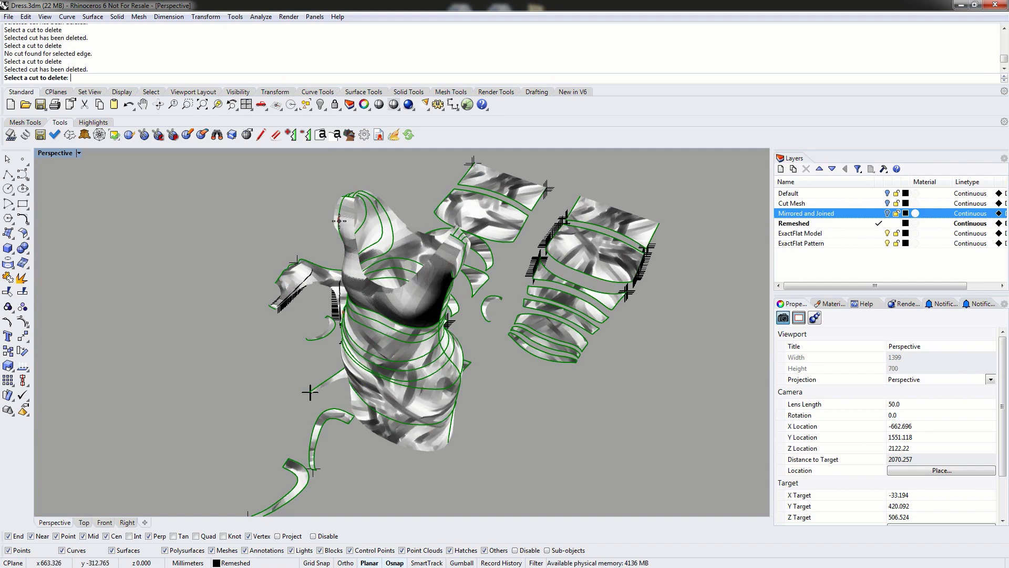
{"action": "left_click", "coordinate": [339, 222]}
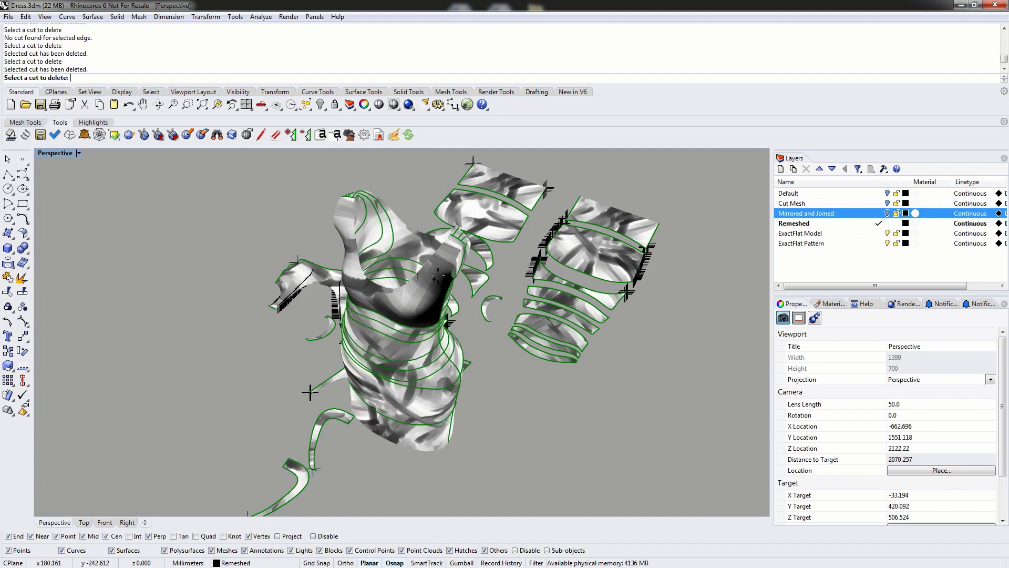
Delete the curved cuts below the first strap on the opposite face of the dress's bodice
{"action": "right_click_drag", "start_coordinate": [438, 275], "coordinate": [224, 246]}
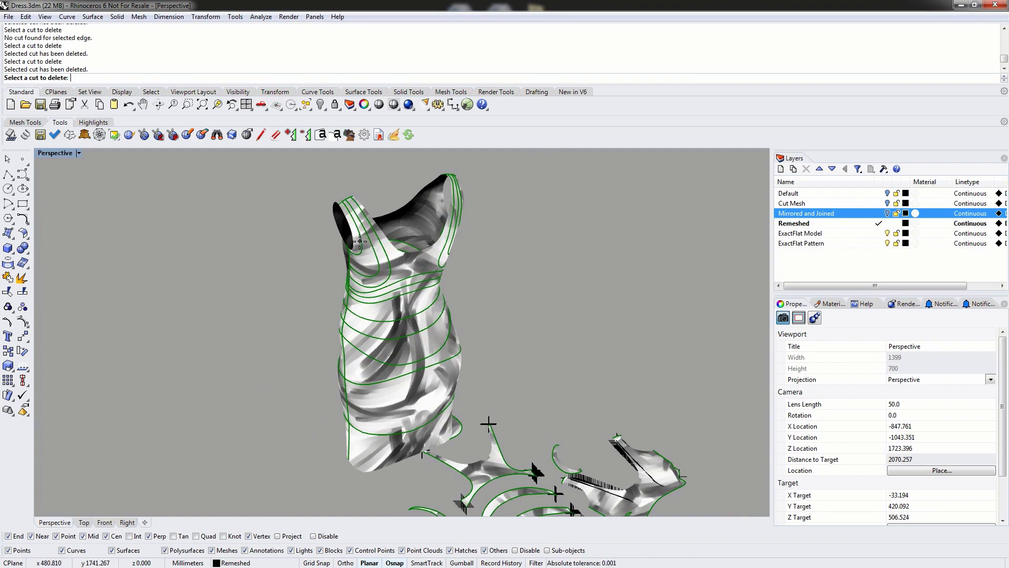
{"action": "left_click", "coordinate": [362, 241]}
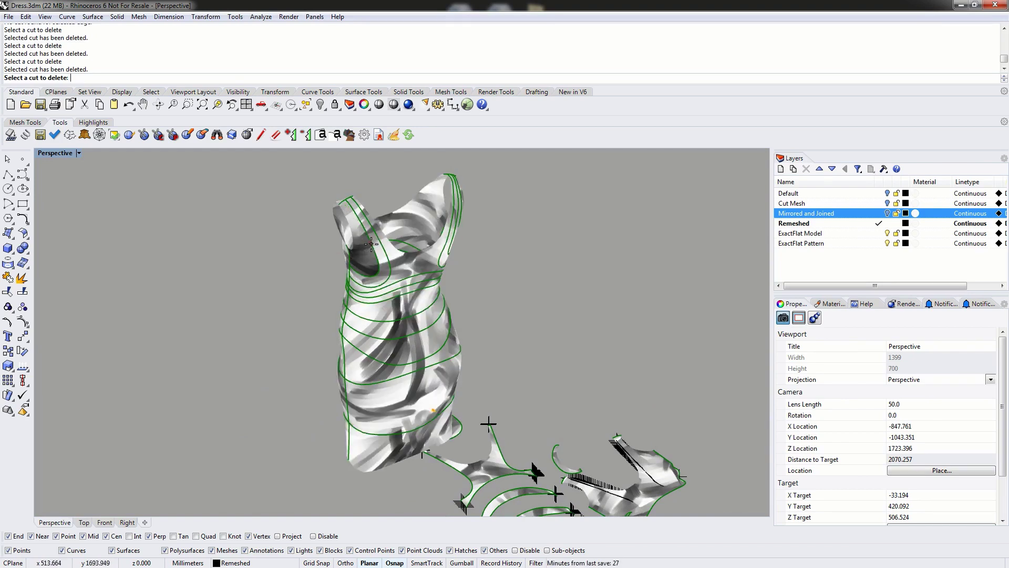
{"action": "scroll", "coordinate": [372, 245], "scroll_direction": "up", "scroll_amount": 6}
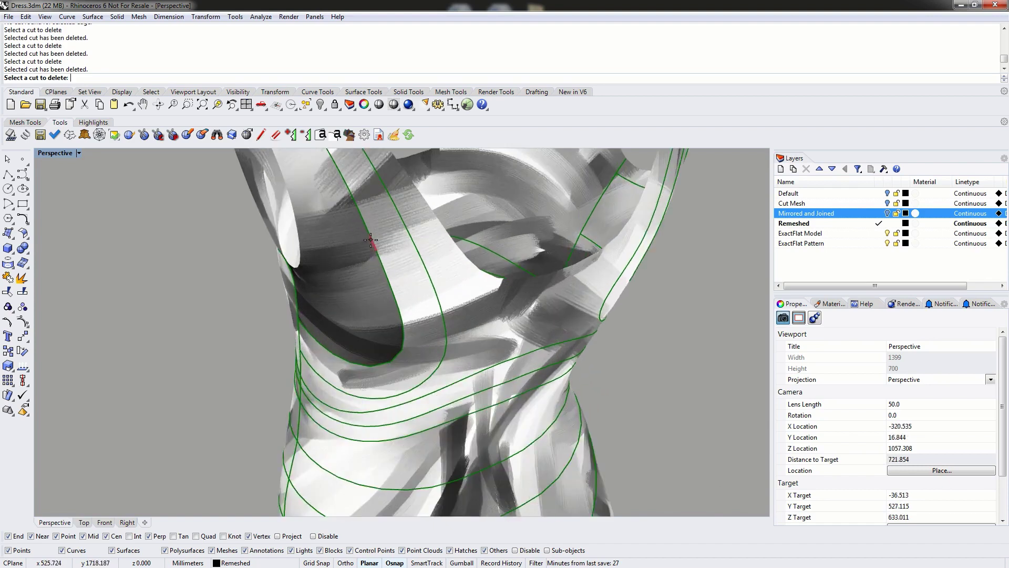
{"action": "left_click", "coordinate": [415, 242]}
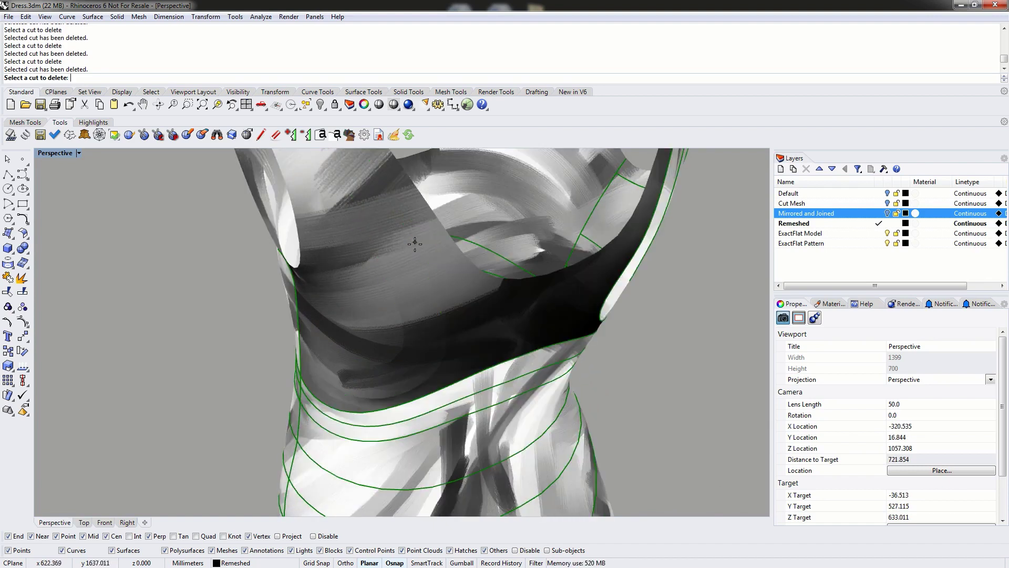
Delete the three curved cuts around the other strap and armhole on this face of the bodice
{"action": "scroll", "coordinate": [624, 278], "scroll_direction": "down", "scroll_amount": 3}
{"action": "right_click_drag", "start_coordinate": [624, 278], "coordinate": [451, 306]}
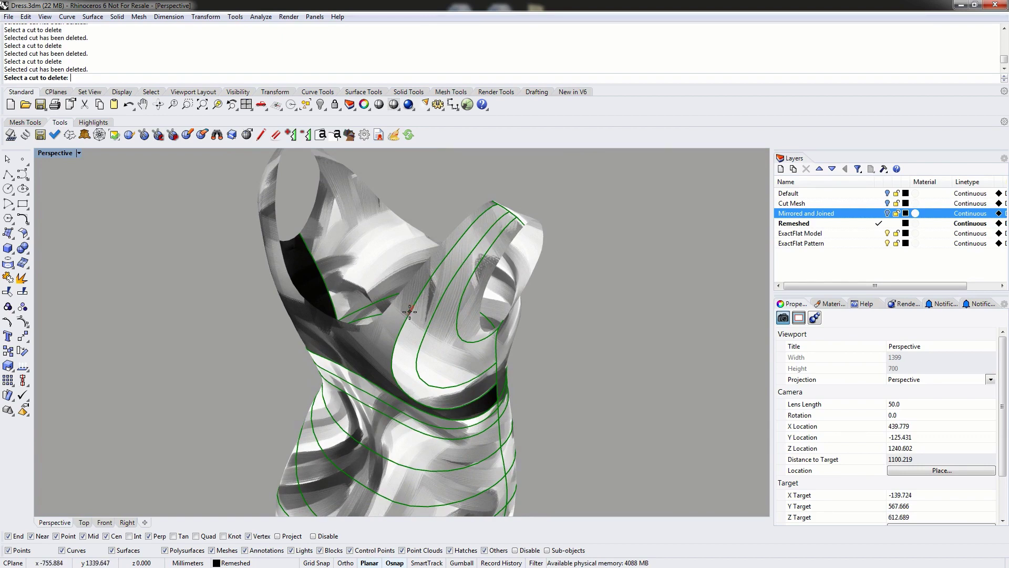
{"action": "left_click", "coordinate": [409, 311]}
{"action": "left_click", "coordinate": [433, 314]}
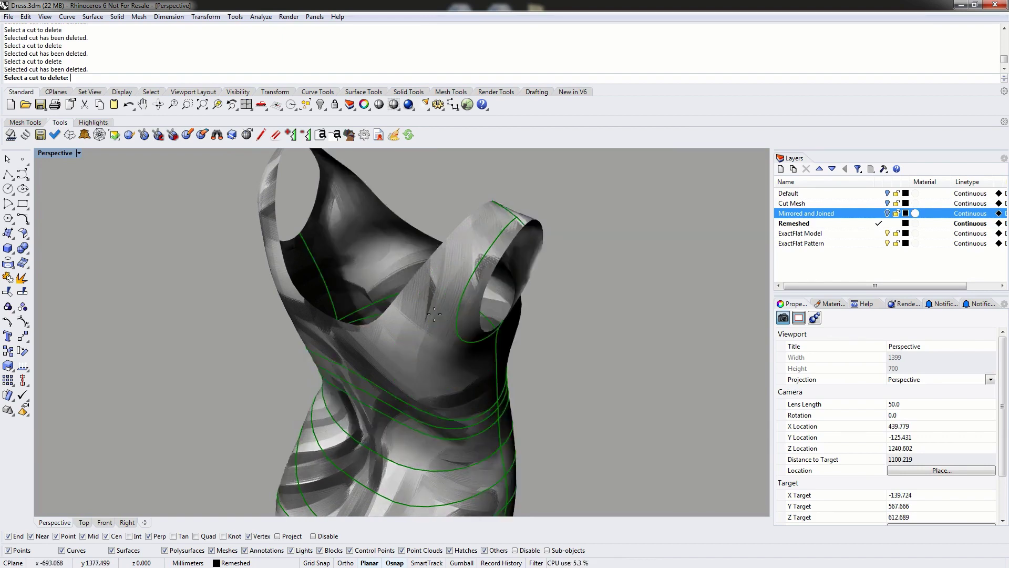
{"action": "left_click", "coordinate": [459, 319]}
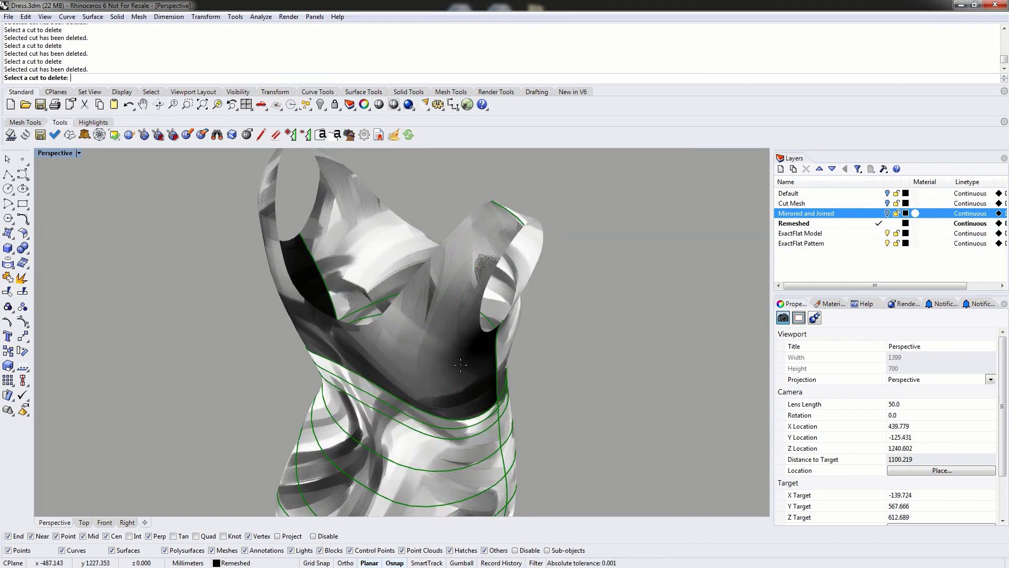
{"action": "right_click_drag", "start_coordinate": [761, 310], "coordinate": [498, 394]}
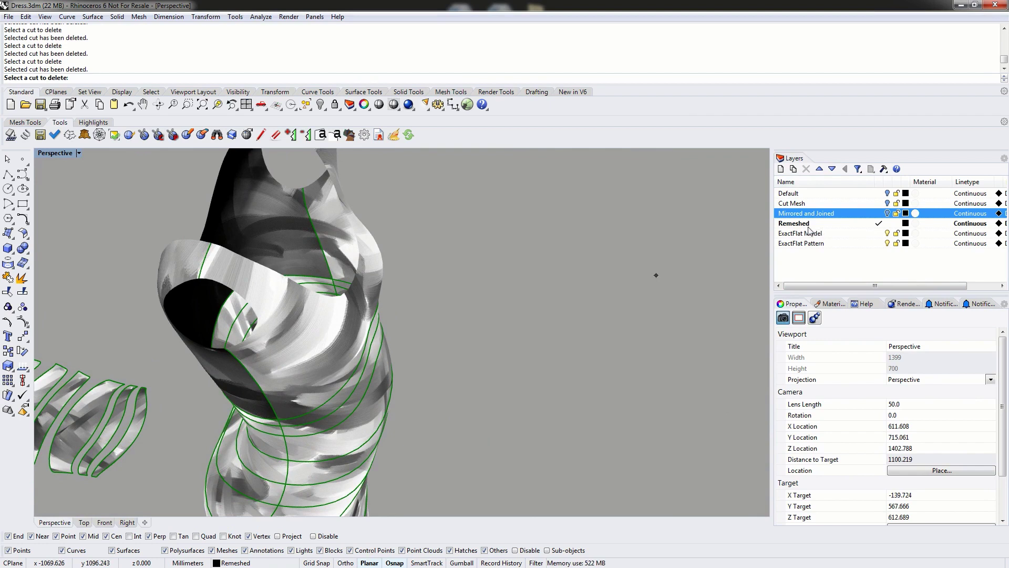
Make the ExactFlat Model layer current and hide the Remeshed layer
{"action": "left_click", "coordinate": [880, 233]}
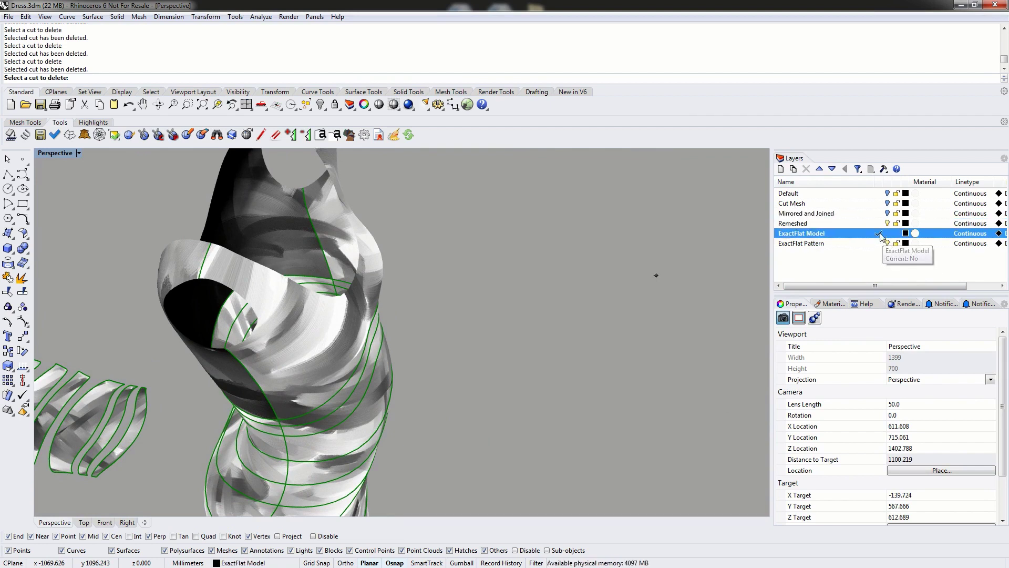
{"action": "left_click", "coordinate": [887, 223]}
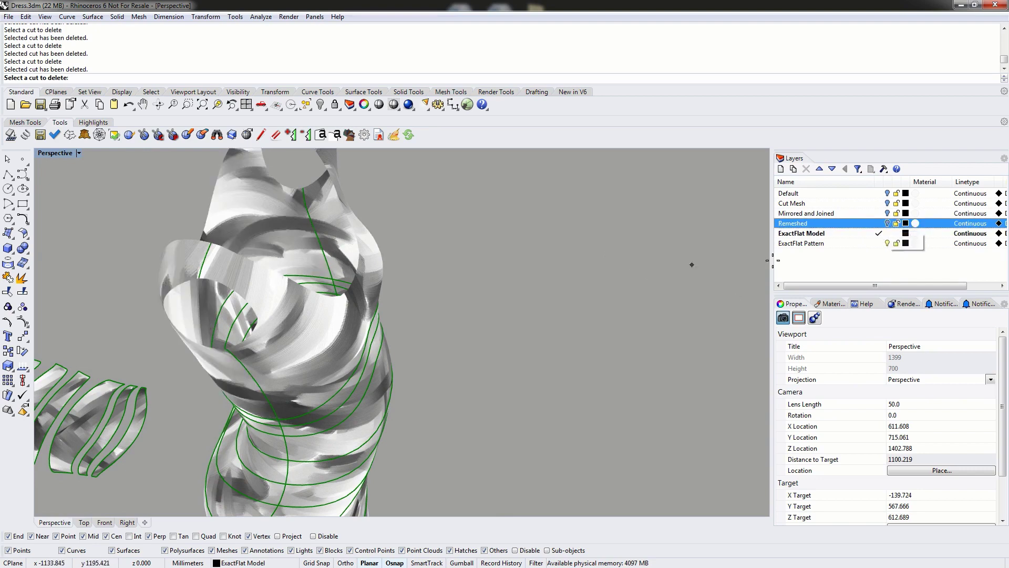
Examine the remaining cuts around the dress model and the layout of the flattened pattern pieces, ending the delete-cut command
{"action": "right_click_drag", "start_coordinate": [684, 263], "coordinate": [363, 326]}
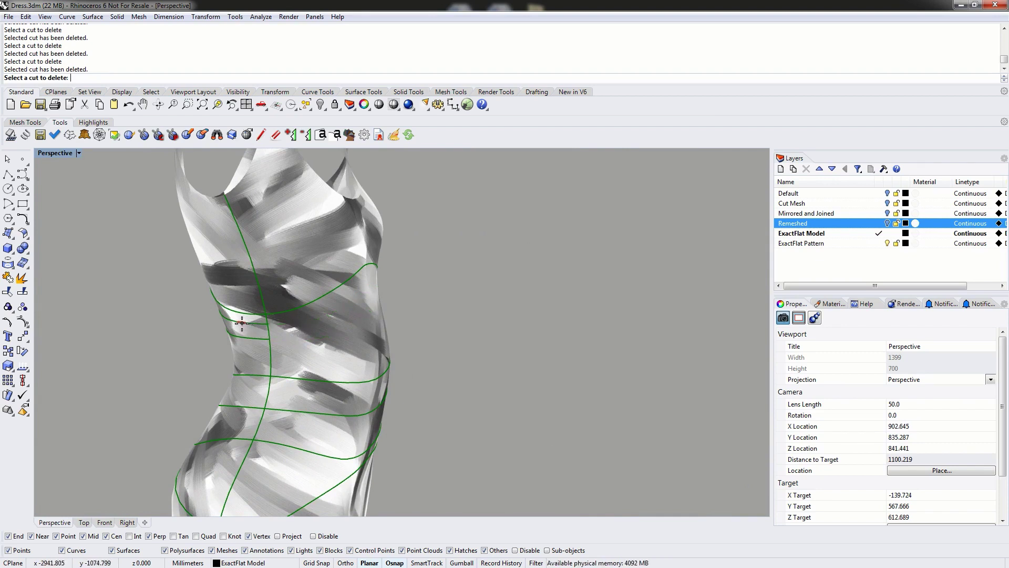
{"action": "right_click_drag", "start_coordinate": [247, 336], "coordinate": [338, 408]}
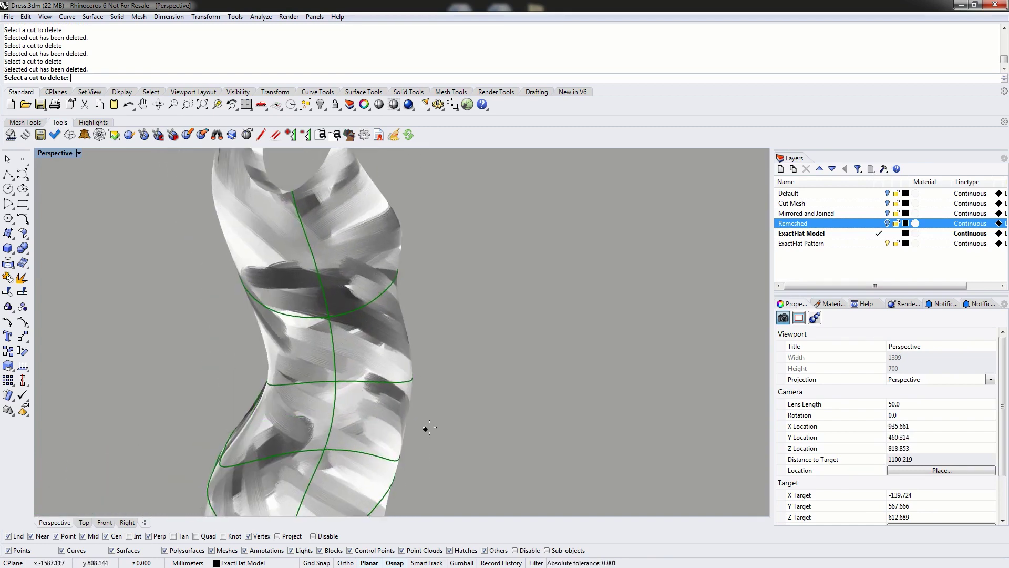
{"action": "scroll", "coordinate": [429, 423], "scroll_direction": "down", "scroll_amount": 4}
{"action": "right_click_drag", "start_coordinate": [428, 421], "coordinate": [459, 439]}
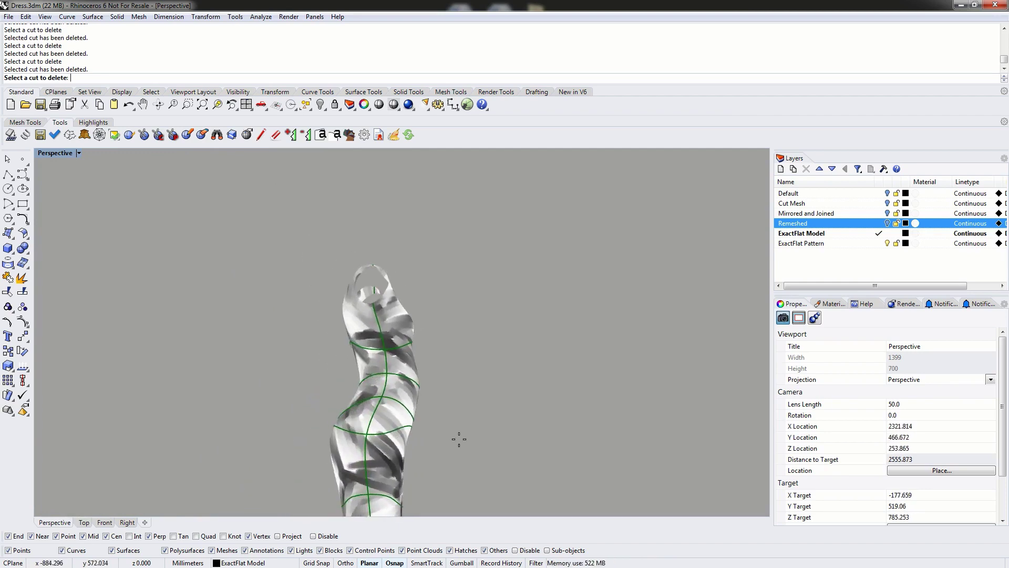
{"action": "scroll", "coordinate": [407, 466], "scroll_direction": "up", "scroll_amount": 3}
{"action": "scroll", "coordinate": [407, 466], "scroll_direction": "down", "scroll_amount": 6}
{"action": "right_click_drag", "start_coordinate": [408, 466], "coordinate": [370, 358]}
{"action": "right_click_drag", "start_coordinate": [352, 303], "coordinate": [472, 357]}
{"action": "right_click", "coordinate": [472, 356]}
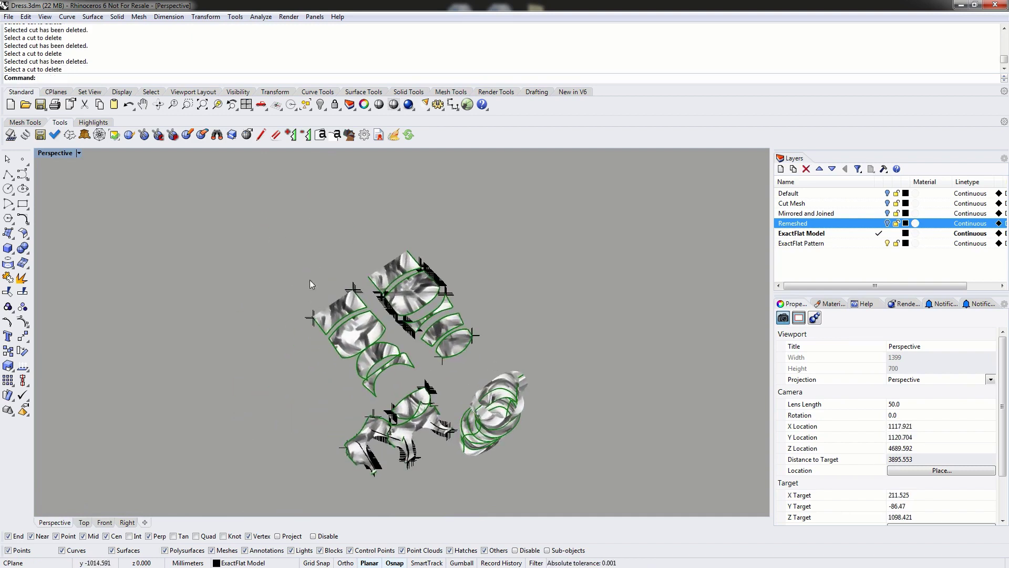
{"action": "scroll", "coordinate": [494, 318], "scroll_direction": "up", "scroll_amount": 4}
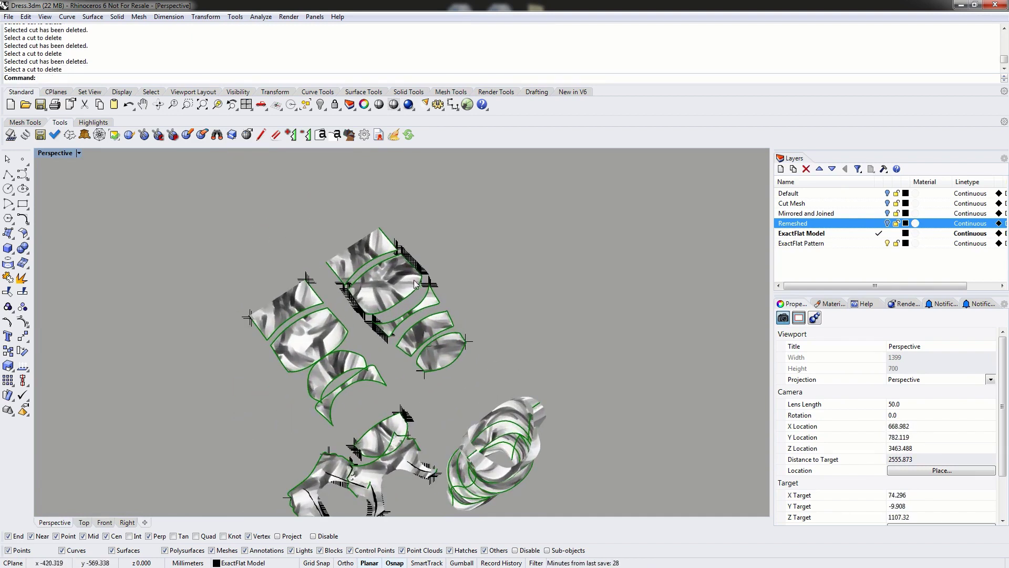
{"action": "right_click_drag", "start_coordinate": [407, 281], "coordinate": [440, 256]}
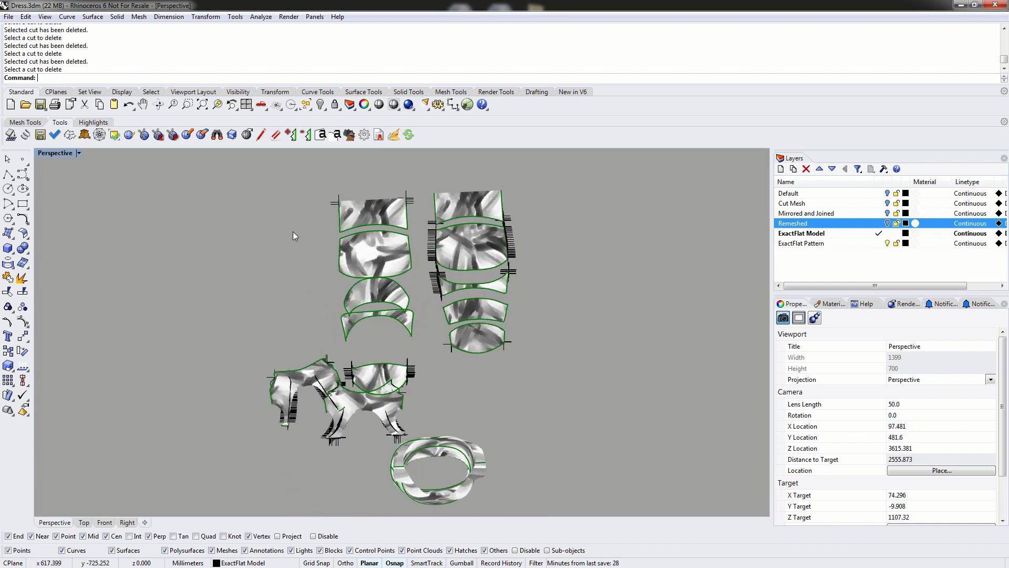
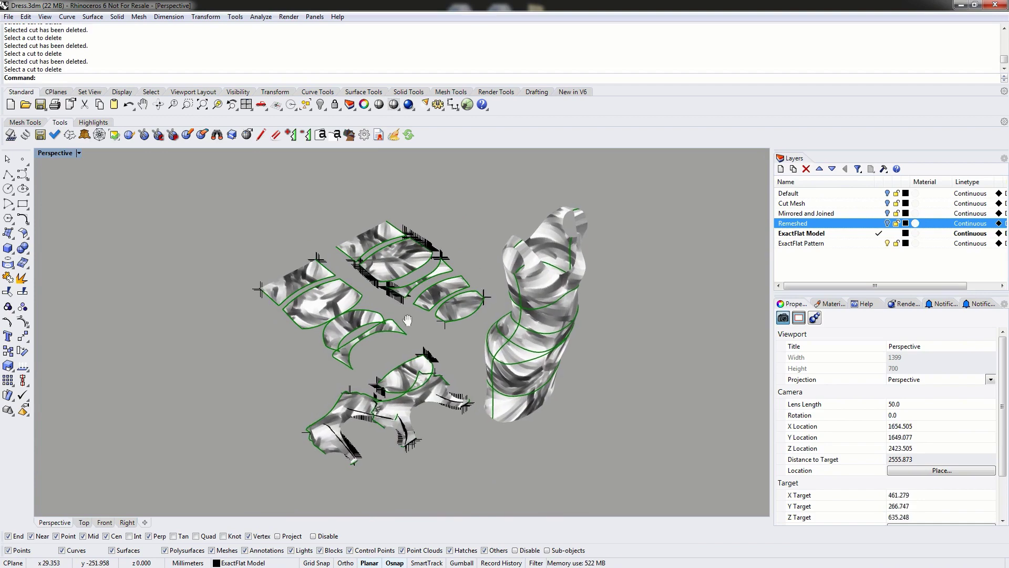
Switch the Perspective viewport to the Shaded display mode to show the strain colours on the dress and pattern pieces
{"action": "left_click", "coordinate": [59, 155]}
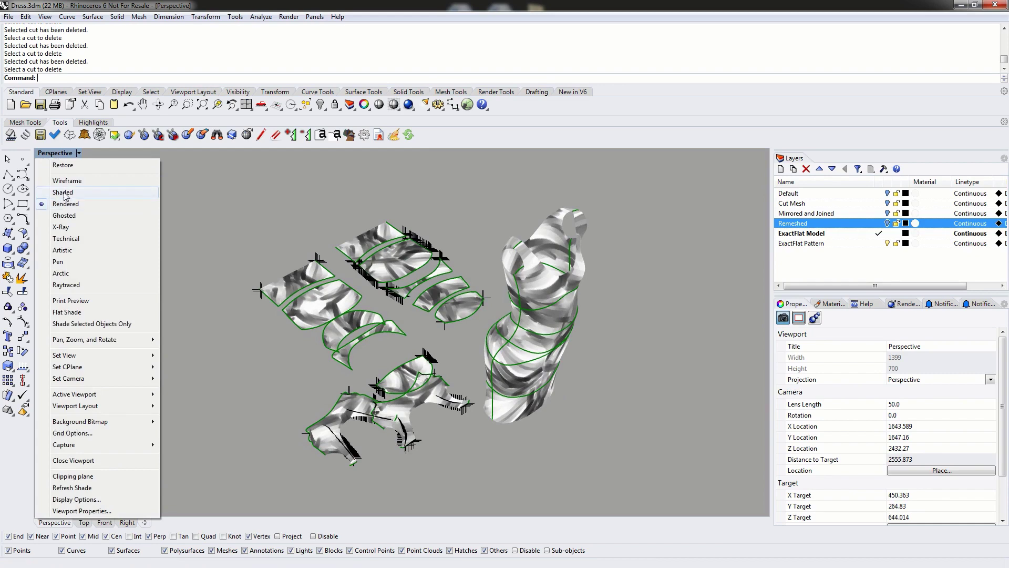
{"action": "left_click", "coordinate": [64, 194]}
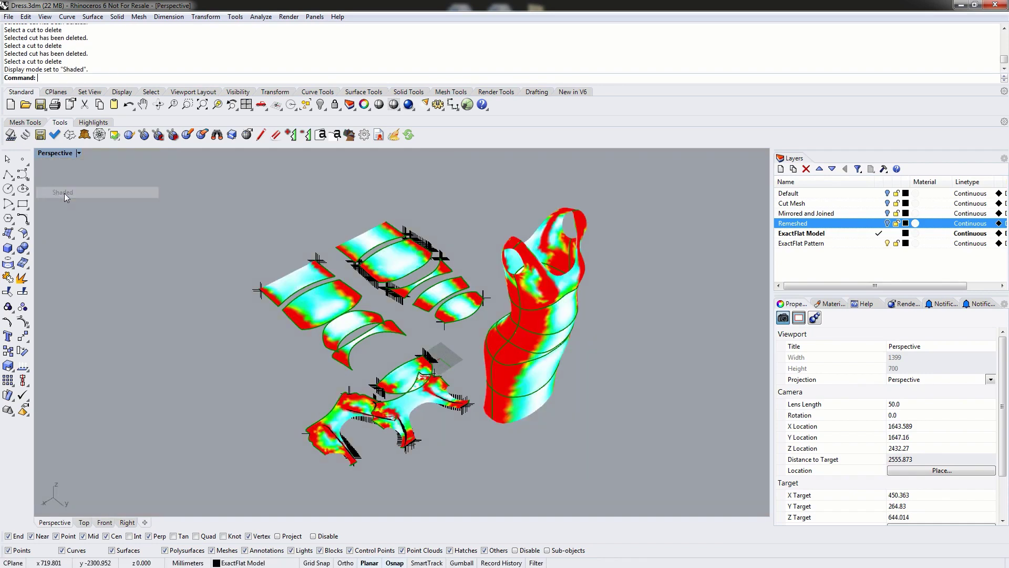
{"action": "right_click_drag", "start_coordinate": [436, 284], "coordinate": [465, 291]}
{"action": "right_click_drag", "start_coordinate": [448, 250], "coordinate": [426, 293], "text": "shift"}
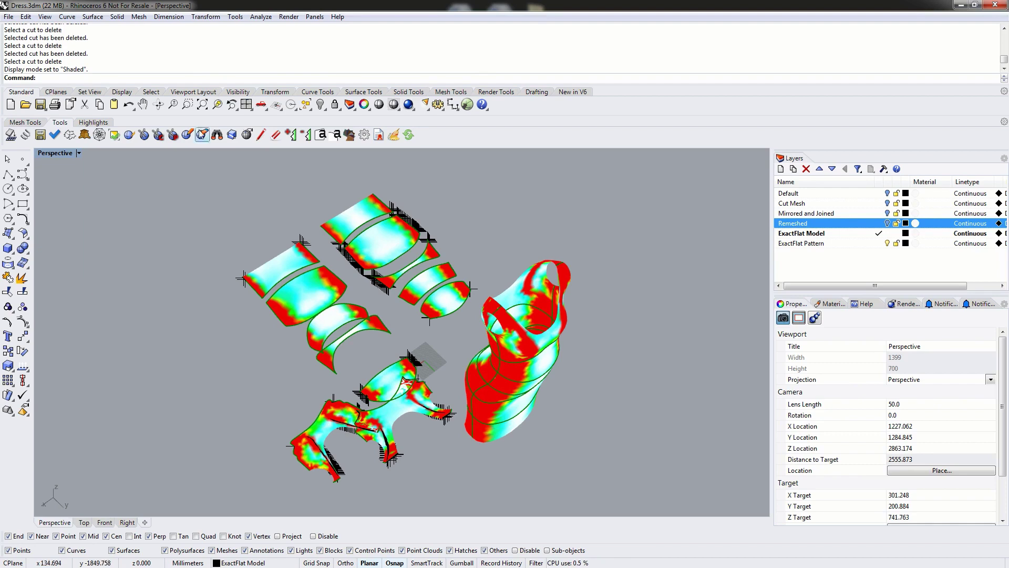
{"action": "right_click_drag", "start_coordinate": [569, 329], "coordinate": [584, 343]}
{"action": "right_click_drag", "start_coordinate": [369, 266], "coordinate": [378, 281], "text": "shift"}
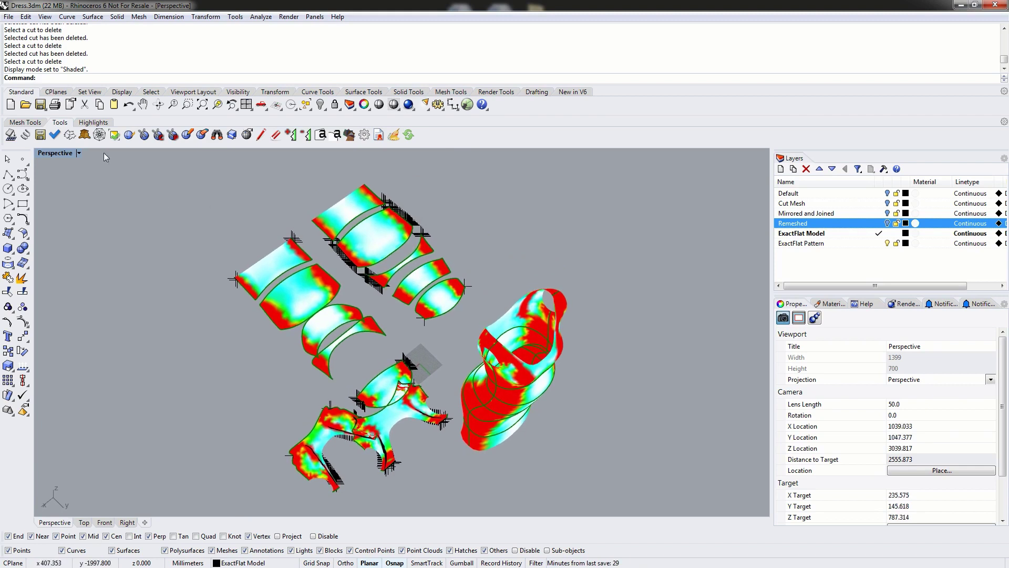
Re-flatten the two hem pieces and the two large skirt pieces next to them with ExactFlat Fracture
{"action": "left_click", "coordinate": [69, 135]}
{"action": "left_click", "coordinate": [266, 266]}
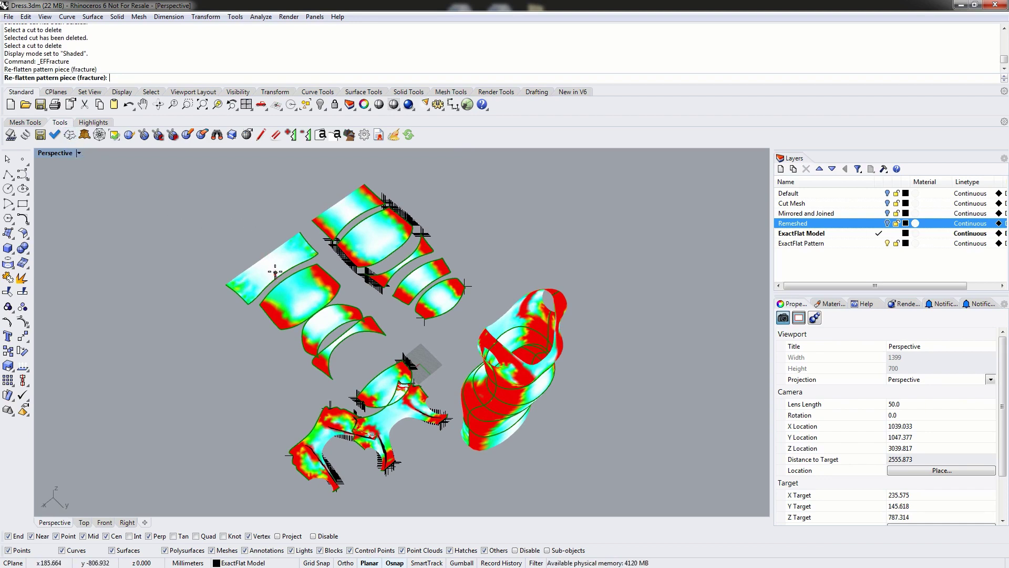
{"action": "left_click", "coordinate": [346, 208]}
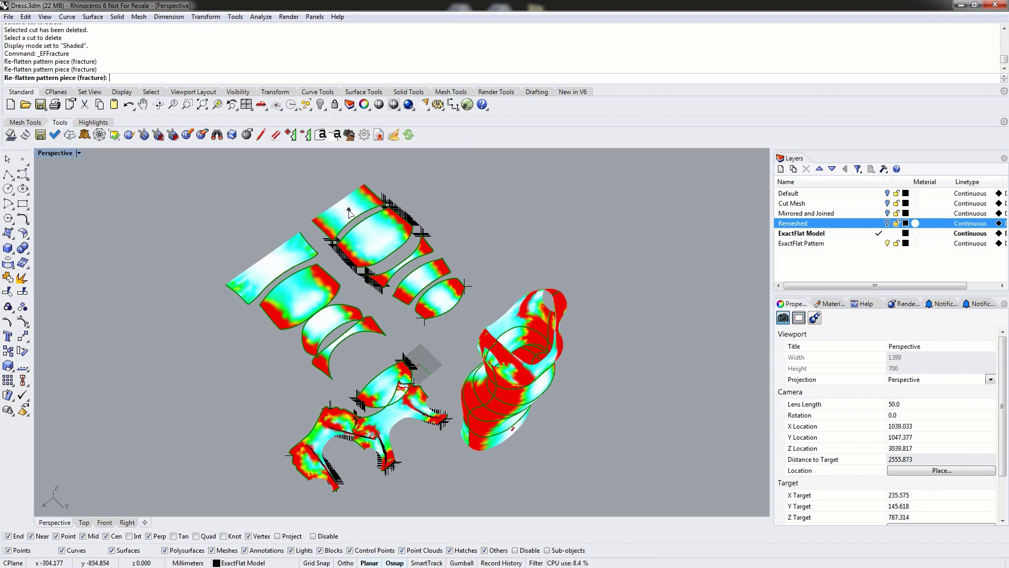
{"action": "left_click", "coordinate": [378, 239]}
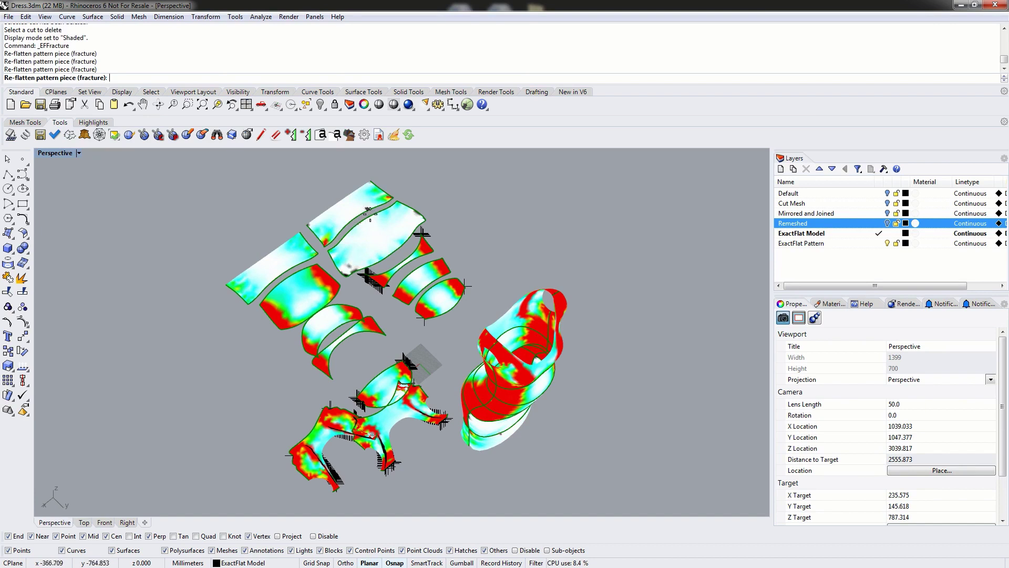
{"action": "left_click", "coordinate": [302, 299]}
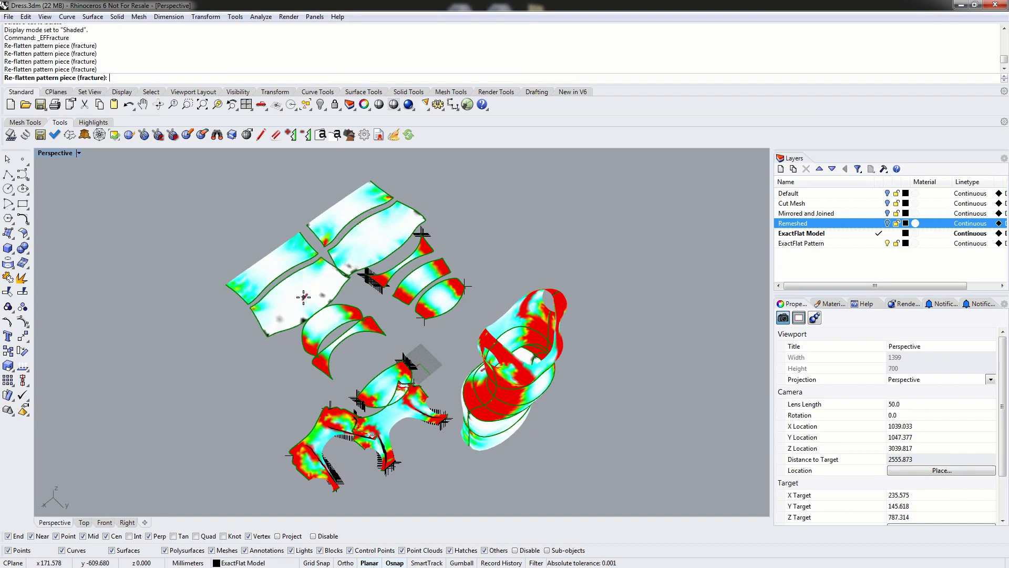
Re-flatten the five narrower curved pieces beyond the large skirt panels with Fracture
{"action": "left_click", "coordinate": [322, 322]}
{"action": "left_click", "coordinate": [345, 338]}
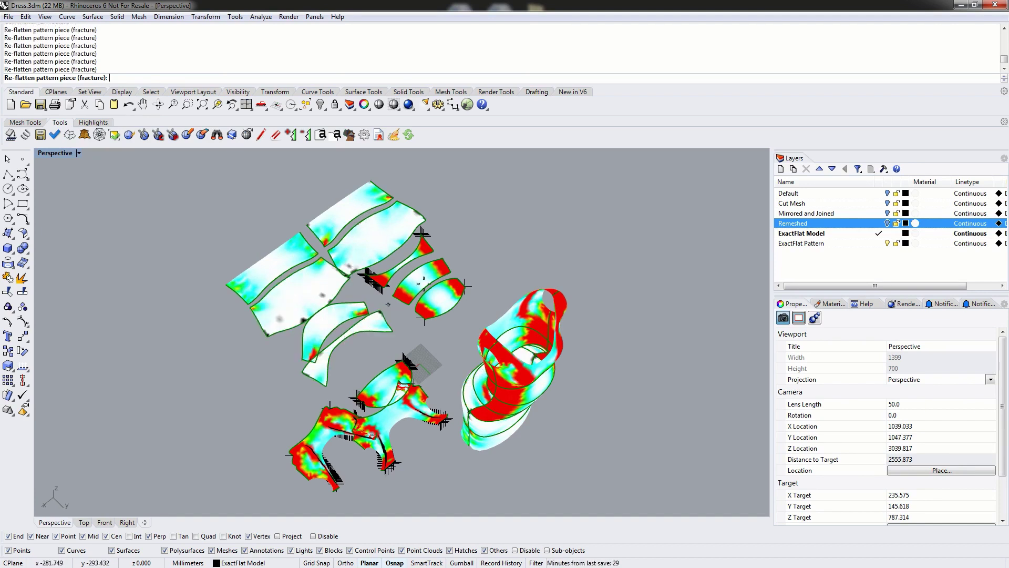
{"action": "left_click", "coordinate": [416, 273]}
{"action": "left_click", "coordinate": [405, 265]}
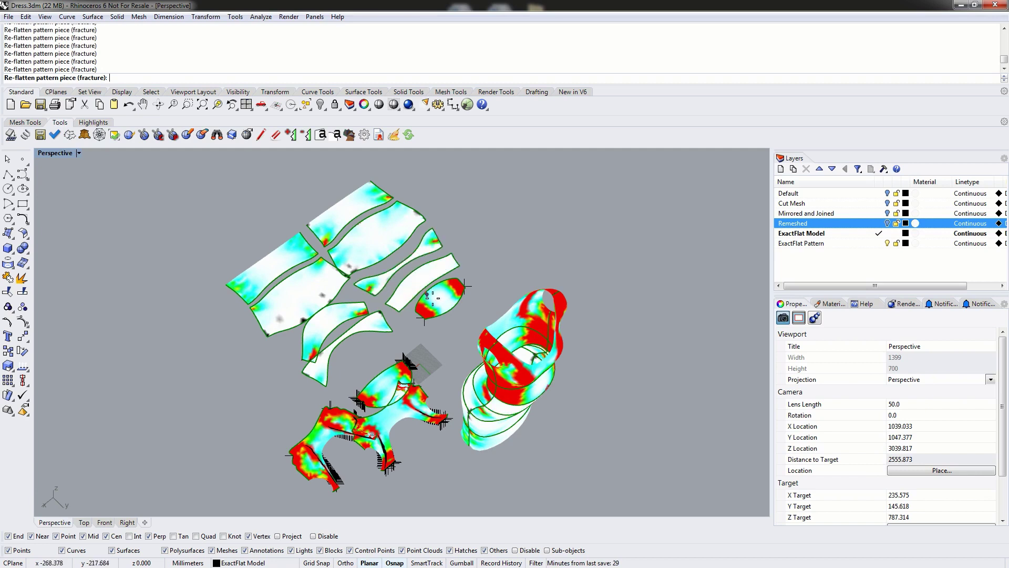
{"action": "left_click", "coordinate": [444, 300]}
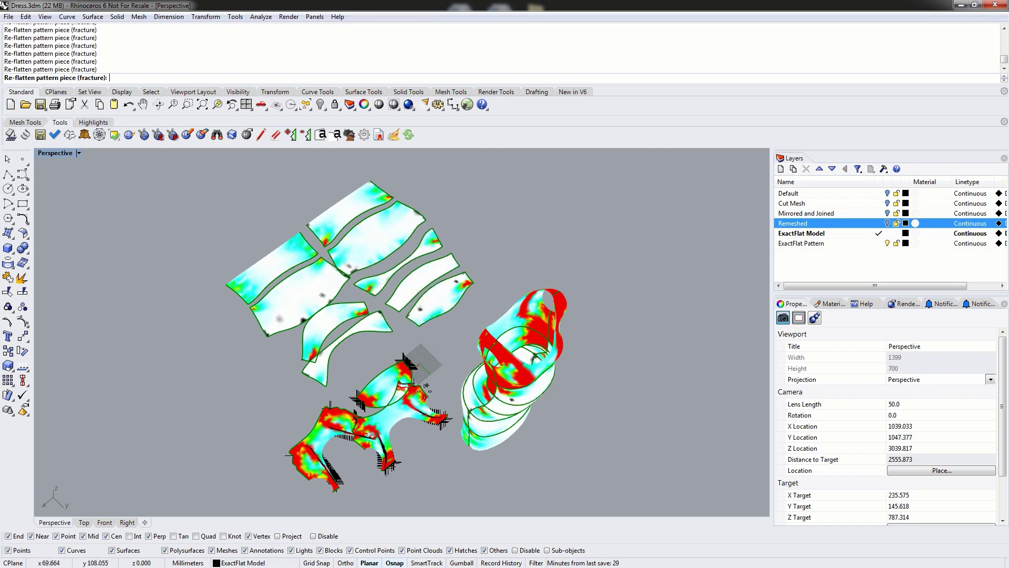
Re-flatten the overlapping curved bust piece and the two strapped bodice pieces with Fracture, finishing the command
{"action": "left_click", "coordinate": [379, 388]}
{"action": "left_click", "coordinate": [390, 417]}
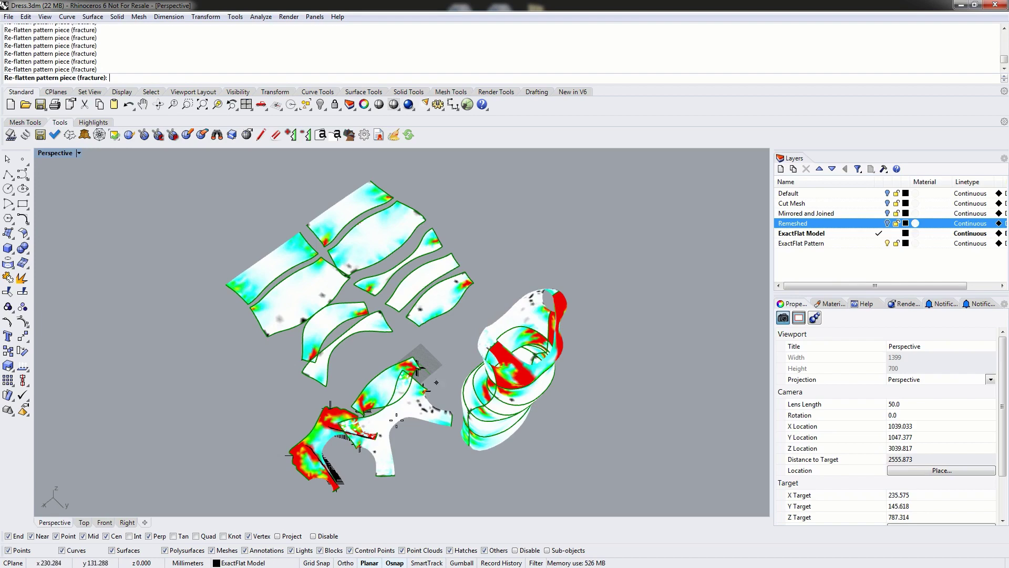
{"action": "left_click", "coordinate": [316, 437]}
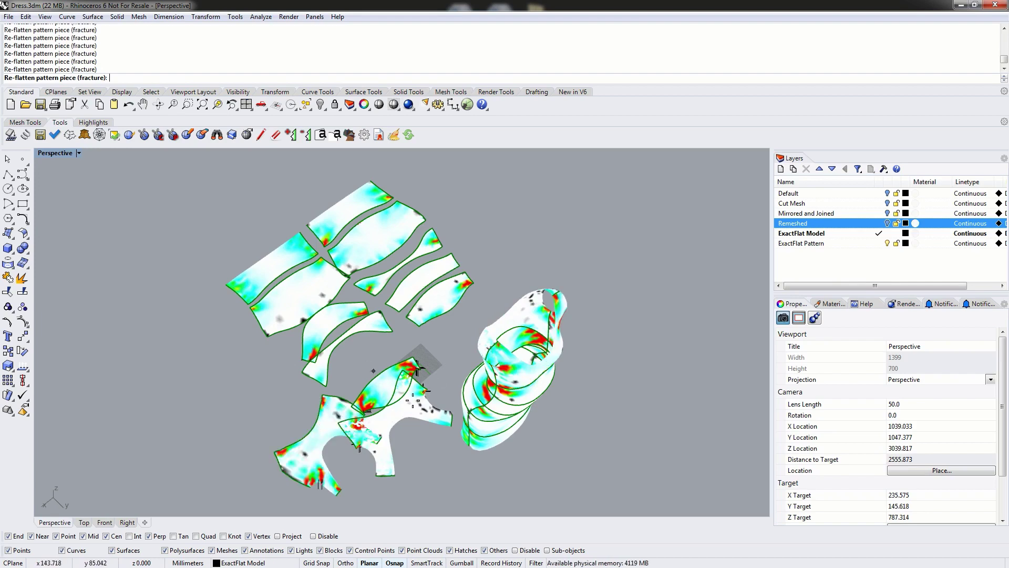
{"action": "right_click_drag", "start_coordinate": [427, 389], "coordinate": [379, 404]}
{"action": "right_click_drag", "start_coordinate": [397, 289], "coordinate": [405, 322], "text": "shift"}
{"action": "key", "text": "Escape"}
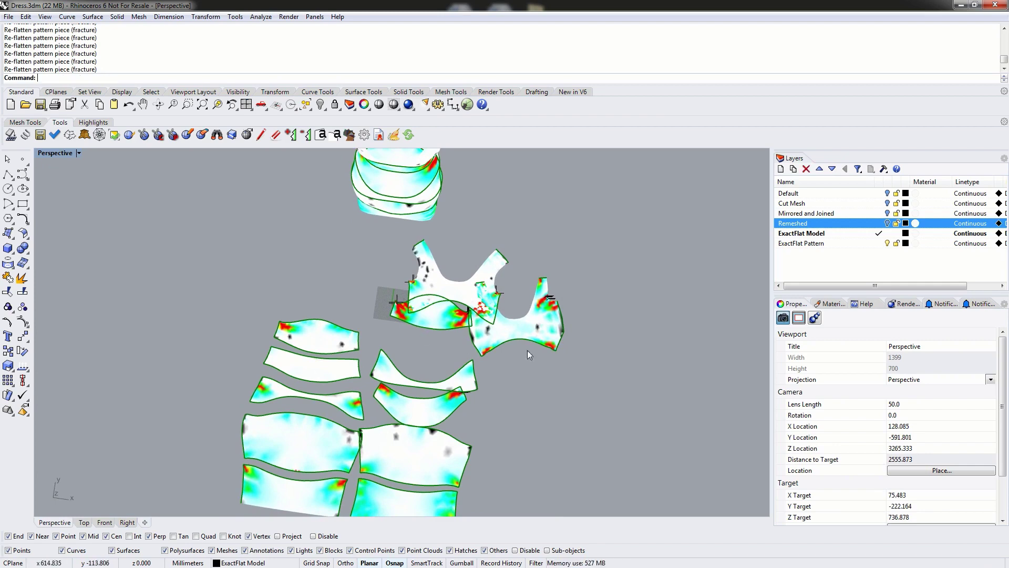
Move the two strapped bodice pieces and the curved piece apart into empty space so that they do not overlap
{"action": "left_click", "coordinate": [528, 347]}
{"action": "left_click_drag", "start_coordinate": [527, 341], "coordinate": [673, 371]}
{"action": "left_click_drag", "start_coordinate": [450, 323], "coordinate": [559, 423]}
{"action": "left_click_drag", "start_coordinate": [445, 284], "coordinate": [519, 323]}
{"action": "key", "text": "Escape"}
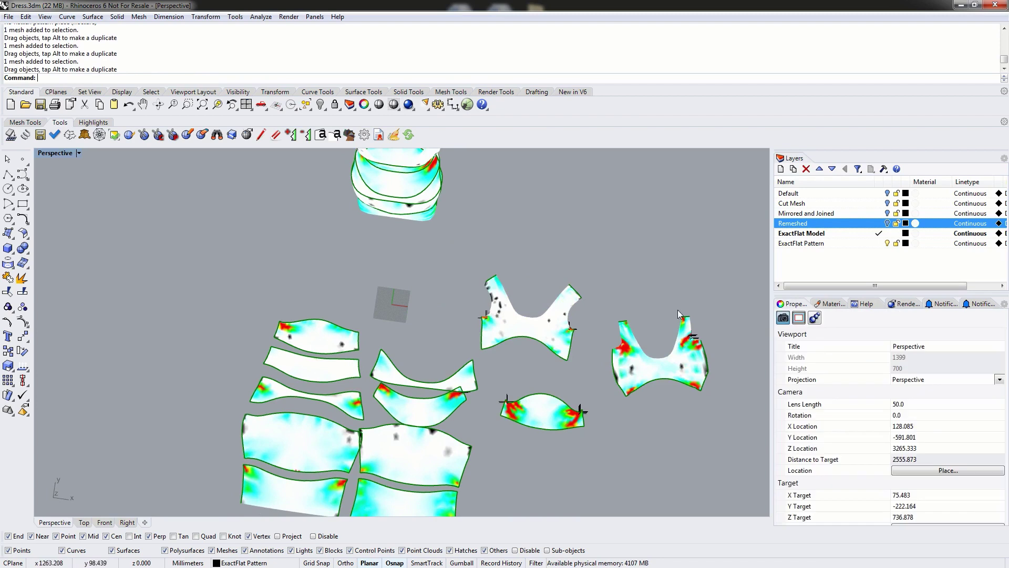
Re-flatten the strapped bodice piece nearest the origin repeatedly with Fracture, and re-flatten the separate curved piece below it
{"action": "right_click_drag", "start_coordinate": [616, 288], "coordinate": [582, 276], "text": "shift"}
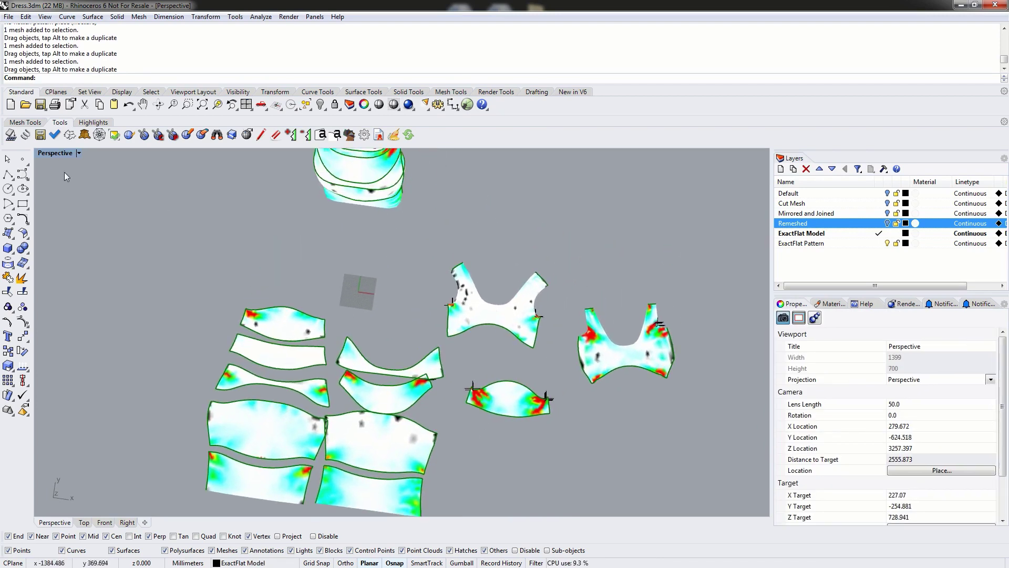
{"action": "left_click", "coordinate": [69, 135]}
{"action": "left_click", "coordinate": [478, 303]}
{"action": "left_click", "coordinate": [462, 314]}
{"action": "left_click", "coordinate": [529, 327]}
{"action": "left_click", "coordinate": [529, 326]}
{"action": "left_click", "coordinate": [517, 315]}
{"action": "left_click", "coordinate": [500, 308]}
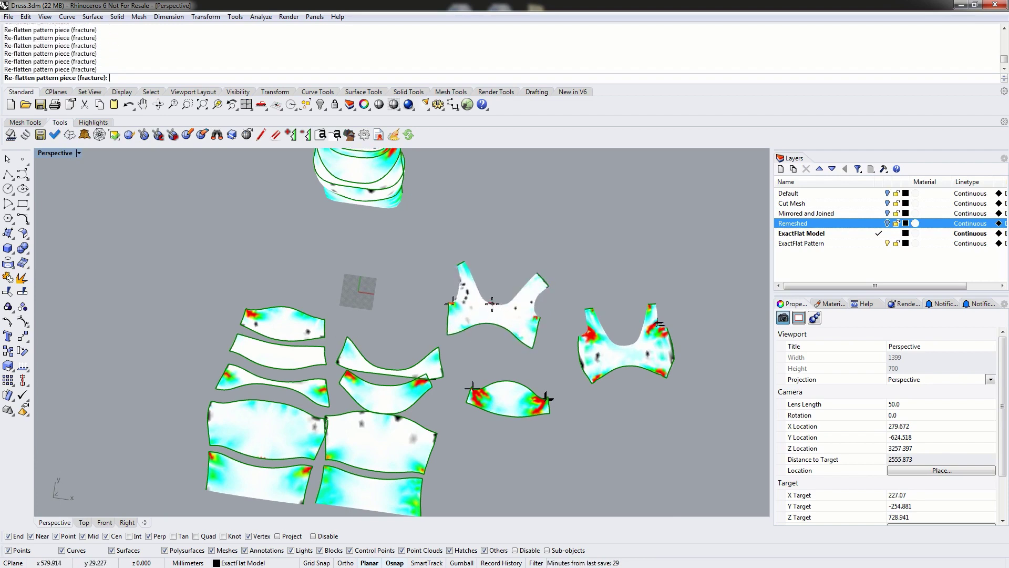
{"action": "left_click", "coordinate": [486, 303]}
{"action": "left_click", "coordinate": [491, 318]}
{"action": "left_click", "coordinate": [501, 325]}
{"action": "left_click", "coordinate": [526, 322]}
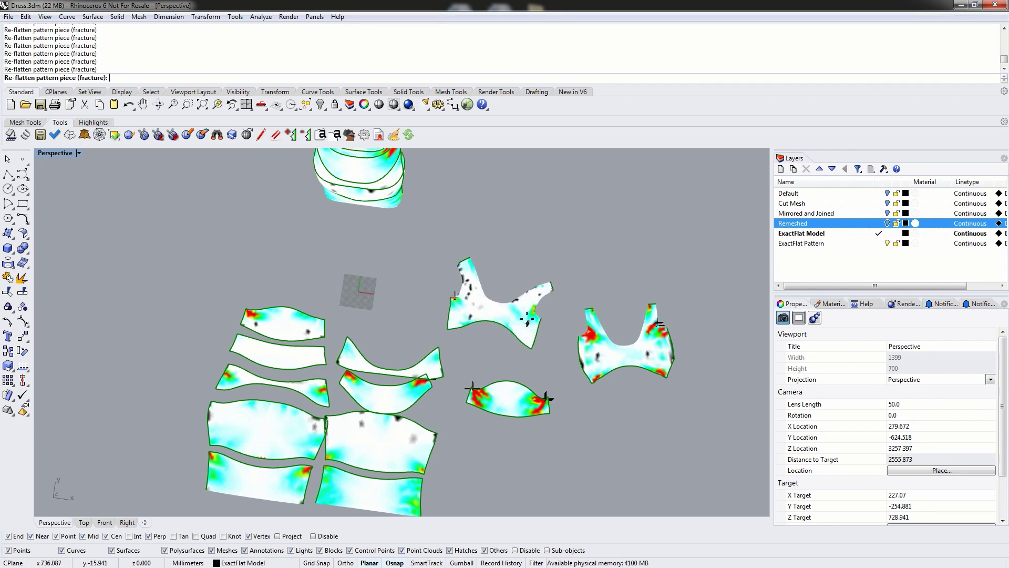
{"action": "left_click", "coordinate": [525, 314]}
{"action": "left_click", "coordinate": [504, 315]}
{"action": "left_click", "coordinate": [497, 310]}
{"action": "left_click", "coordinate": [495, 306]}
{"action": "left_click", "coordinate": [496, 308]}
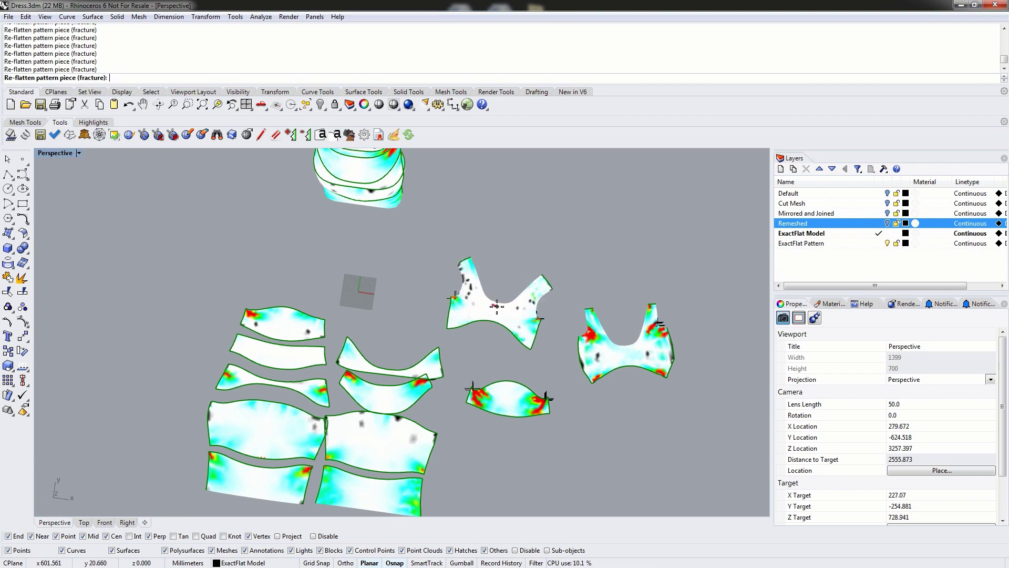
{"action": "left_click", "coordinate": [489, 312]}
{"action": "left_click", "coordinate": [485, 307]}
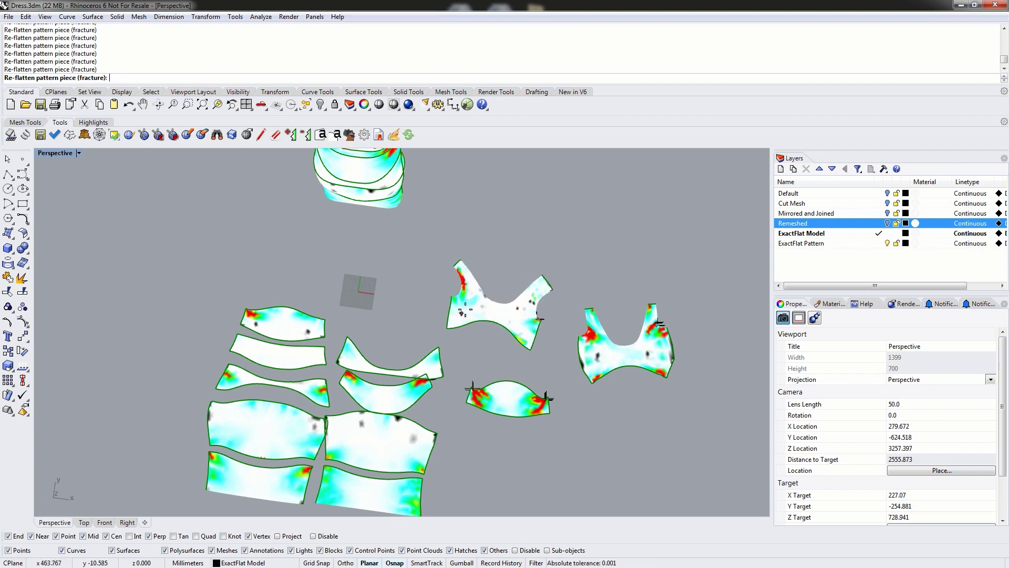
{"action": "left_click", "coordinate": [488, 312]}
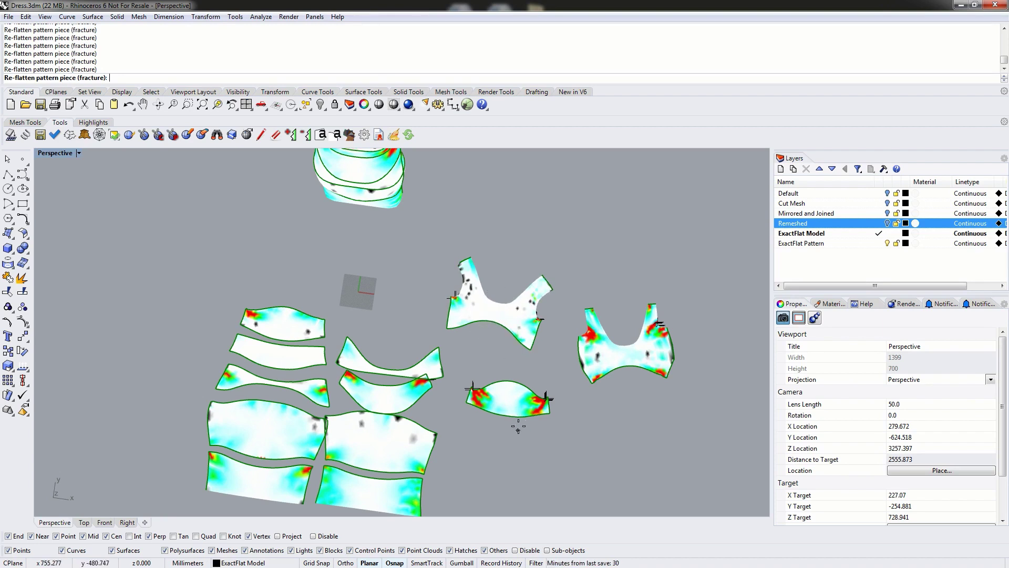
{"action": "left_click", "coordinate": [508, 399]}
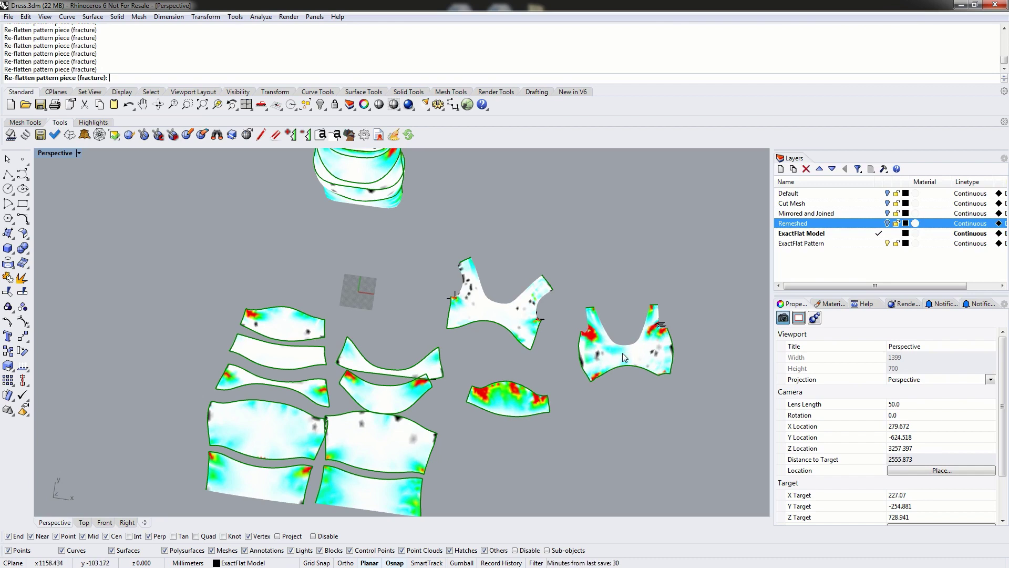
Re-flatten both strapped bodice pieces with the ExactFlat Pelt method and finish the command
{"action": "left_click", "coordinate": [84, 134]}
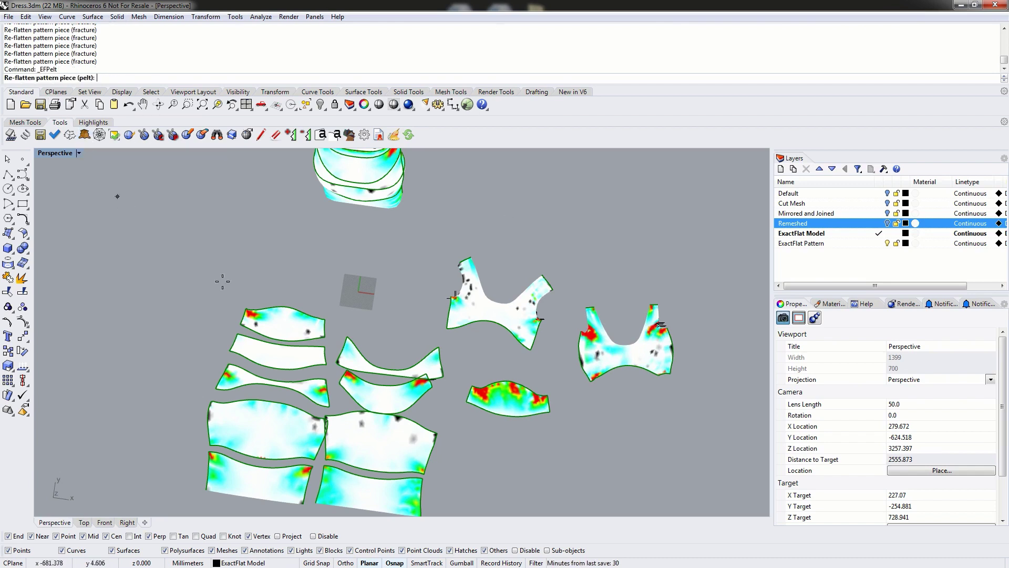
{"action": "left_click", "coordinate": [505, 316]}
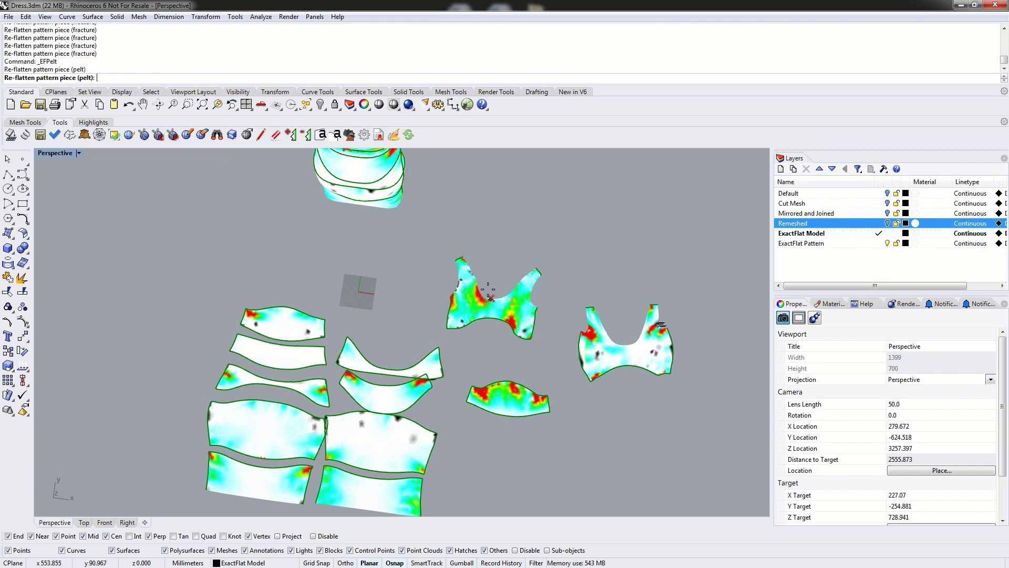
{"action": "left_click", "coordinate": [632, 361]}
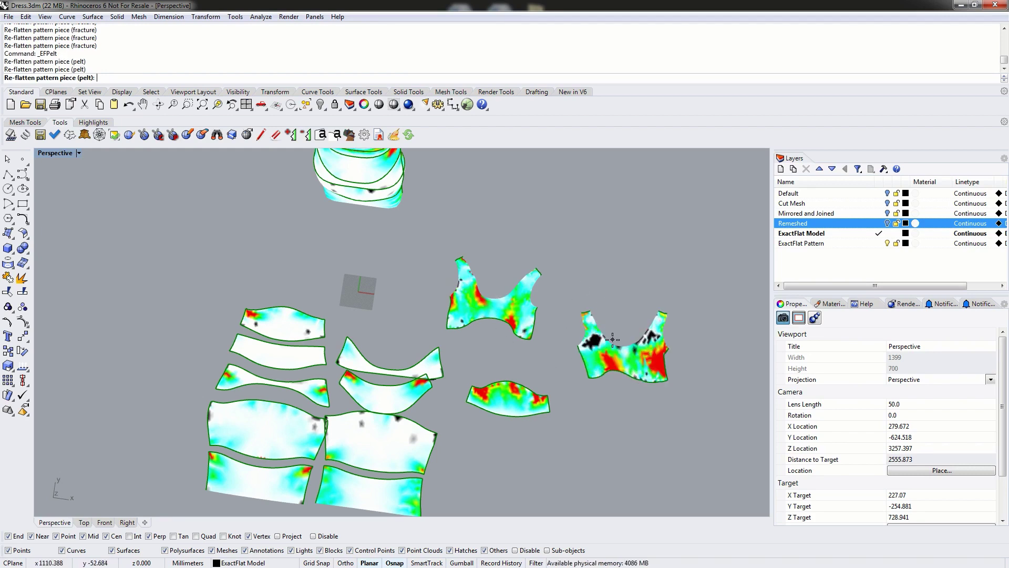
{"action": "key", "text": "Return"}
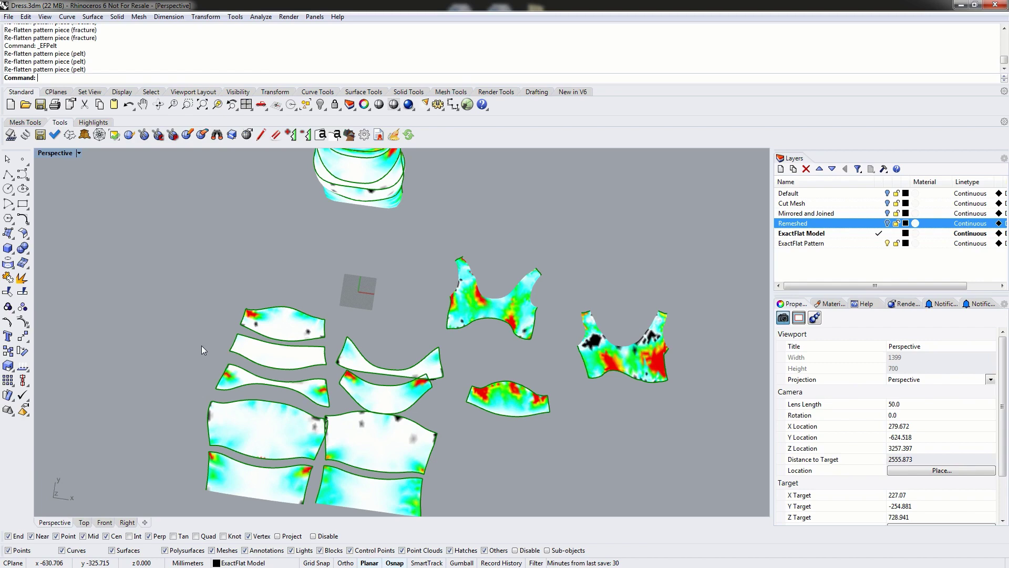
Re-flatten the strapped bodice piece nearest the origin once more with Fracture and finish the command
{"action": "mouse_move", "coordinate": [325, 392]}
{"action": "right_mouse_down"}
{"action": "mouse_move", "coordinate": [329, 430]}
{"action": "mouse_move", "coordinate": [364, 401]}
{"action": "mouse_move", "coordinate": [327, 400]}
{"action": "right_mouse_up"}
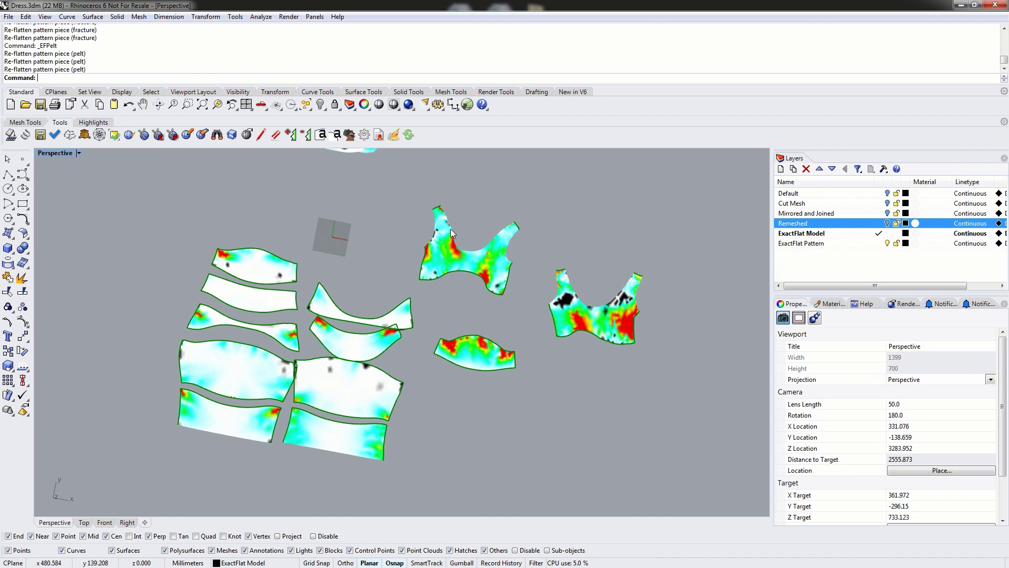
{"action": "left_click", "coordinate": [68, 135]}
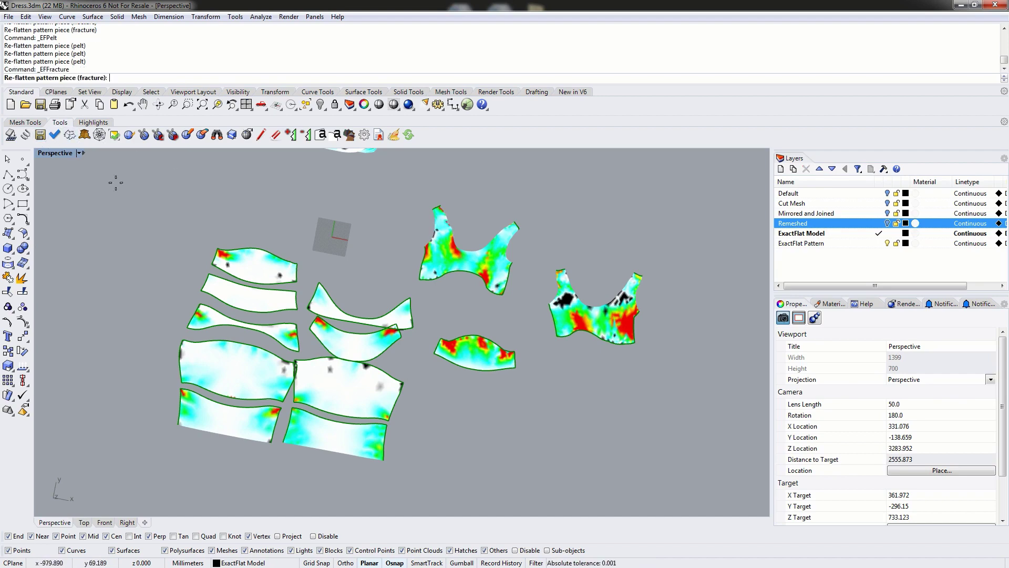
{"action": "left_click", "coordinate": [465, 265]}
{"action": "key", "text": "Return"}
Examine the mesh closely around the high-strain underarm corner of the re-flattened strapped bodice piece
{"action": "scroll", "coordinate": [410, 242], "scroll_direction": "up", "scroll_amount": 3}
{"action": "scroll", "coordinate": [423, 251], "scroll_direction": "up", "scroll_amount": 15}
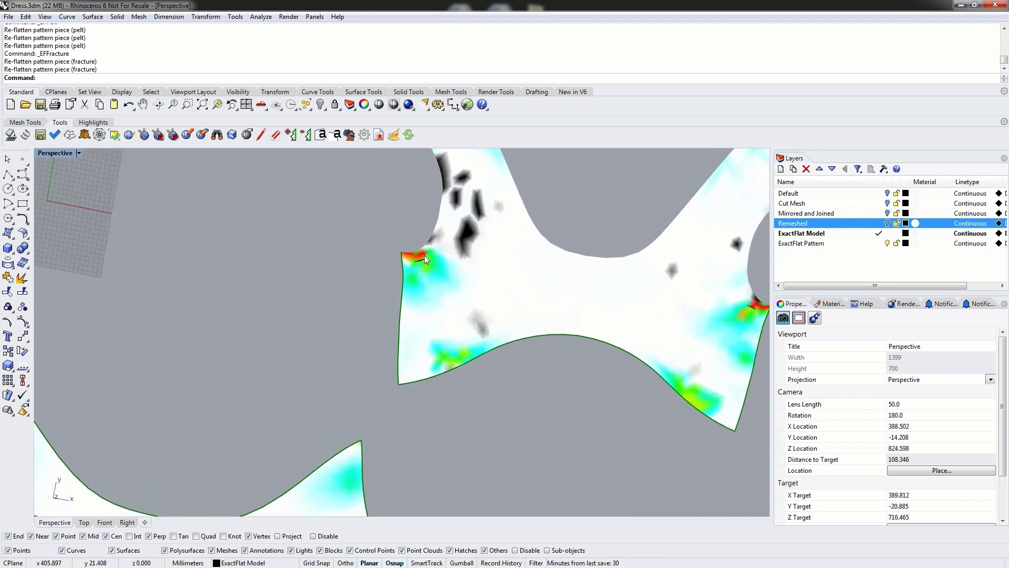
{"action": "type", "text": "Zoom"}
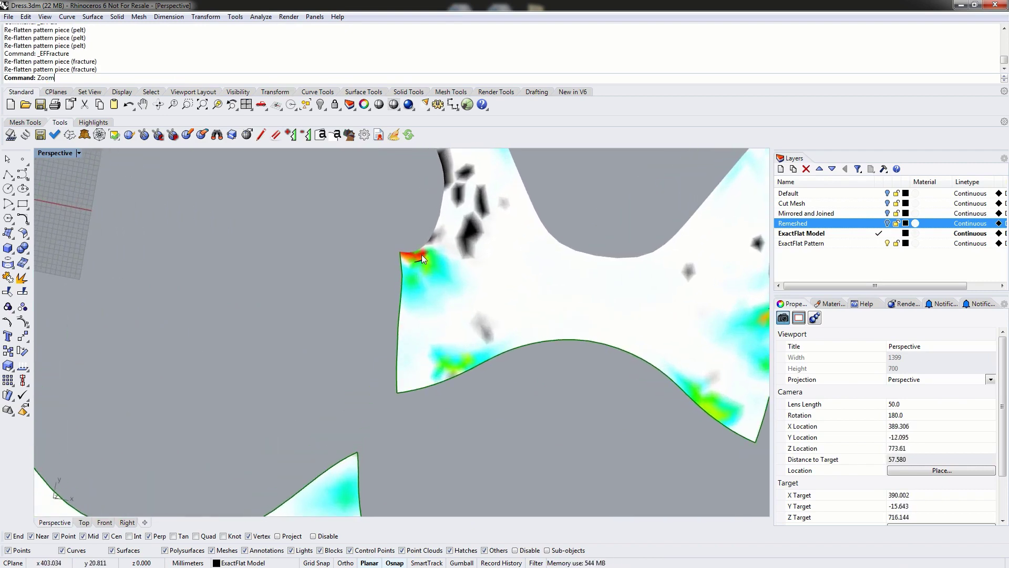
{"action": "key", "text": "Return"}
{"action": "left_click_drag", "start_coordinate": [387, 227], "coordinate": [447, 286]}
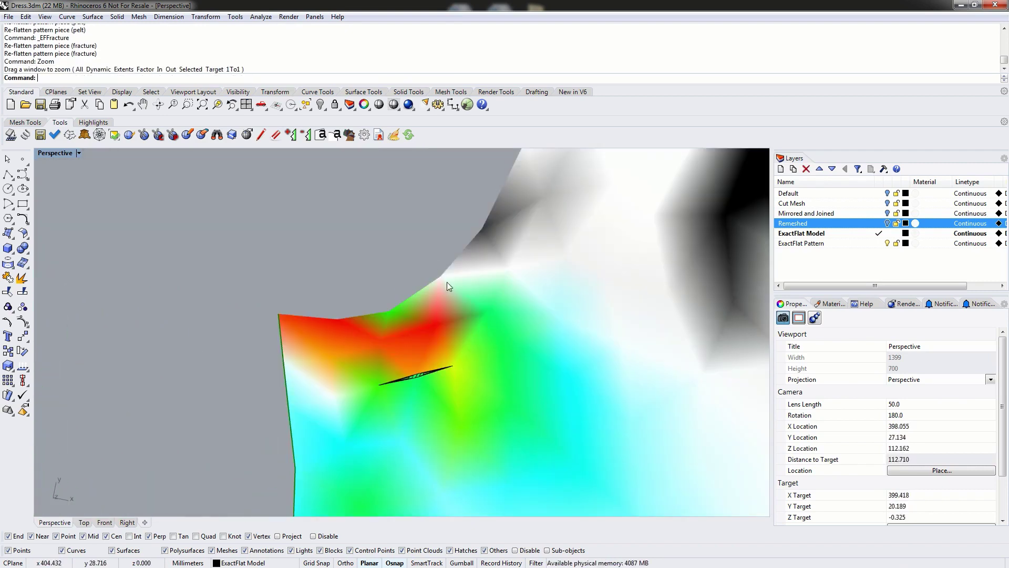
{"action": "scroll", "coordinate": [446, 392], "scroll_direction": "up", "scroll_amount": 8}
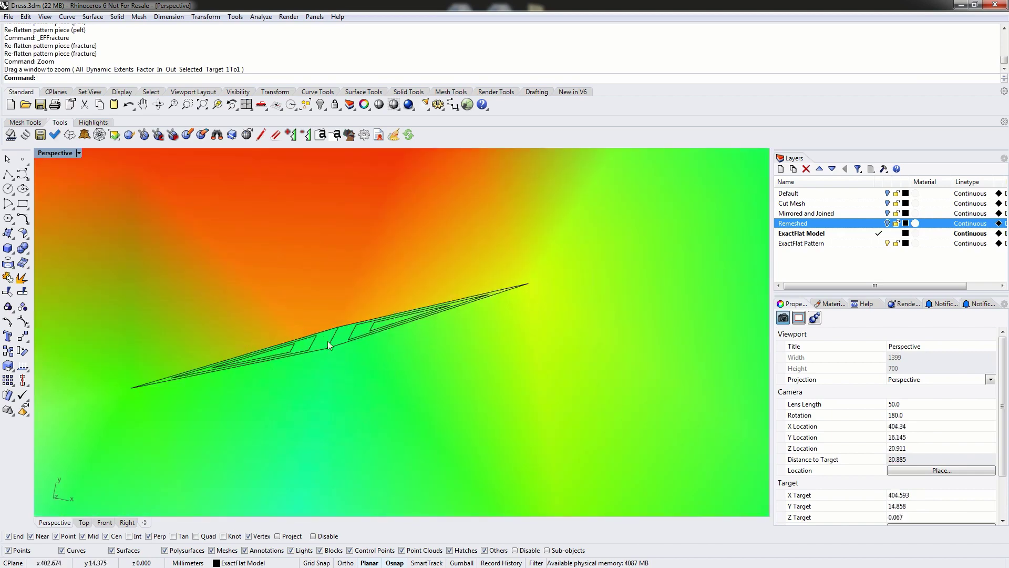
{"action": "scroll", "coordinate": [335, 323], "scroll_direction": "down", "scroll_amount": 7}
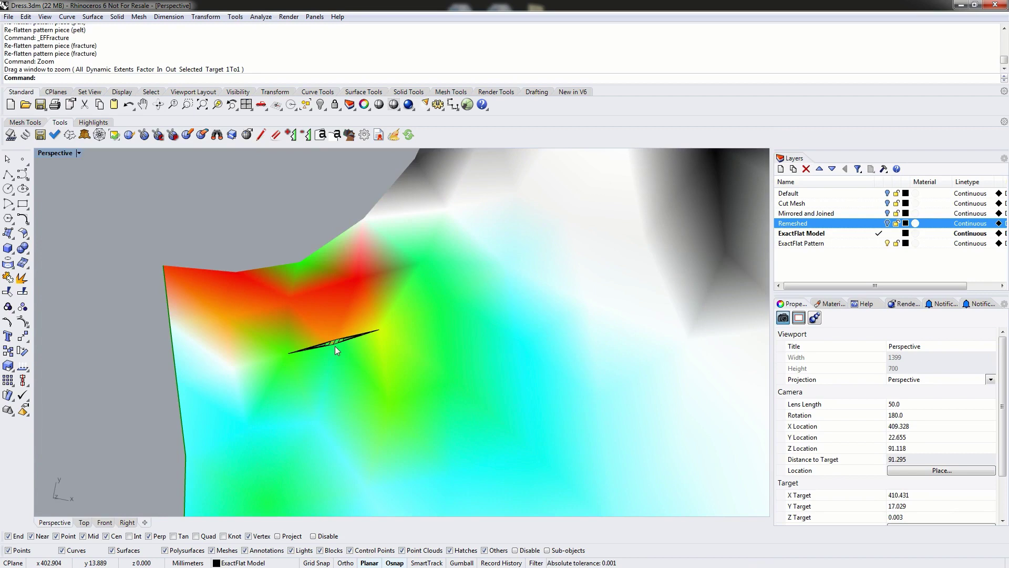
{"action": "scroll", "coordinate": [345, 337], "scroll_direction": "down", "scroll_amount": 11}
{"action": "scroll", "coordinate": [367, 369], "scroll_direction": "down", "scroll_amount": 7}
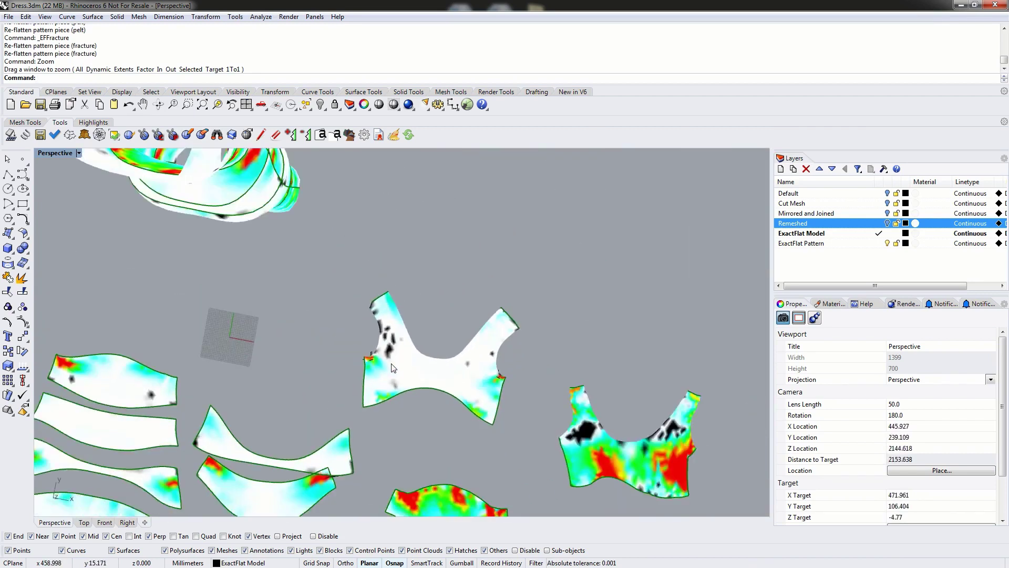
Re-flatten both strapped bodice pieces and the separate curved piece below them with Convex Combination Map, using the Initial method
{"action": "right_click_drag", "start_coordinate": [368, 369], "coordinate": [393, 373]}
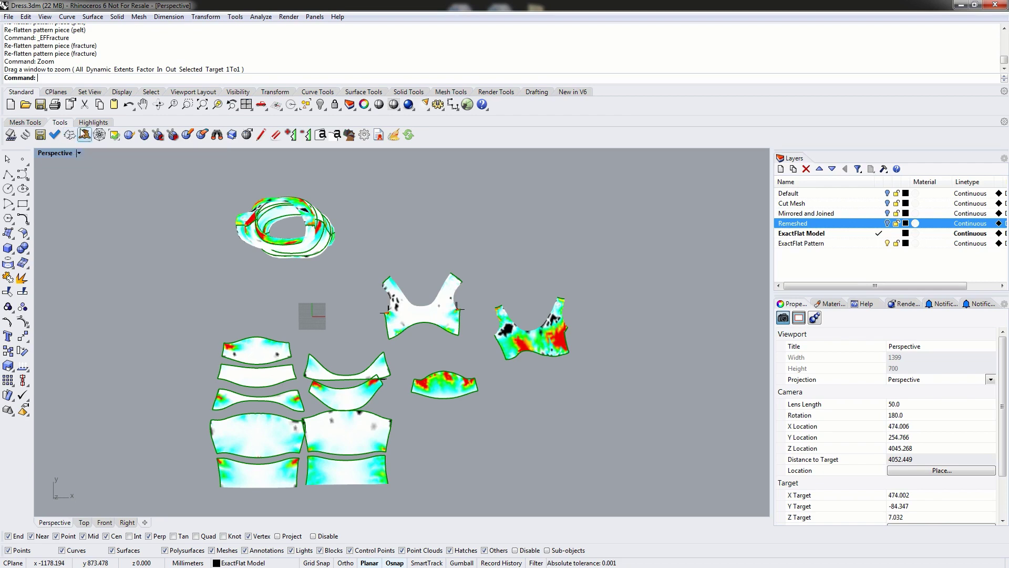
{"action": "left_click", "coordinate": [99, 135]}
{"action": "left_click", "coordinate": [178, 78]}
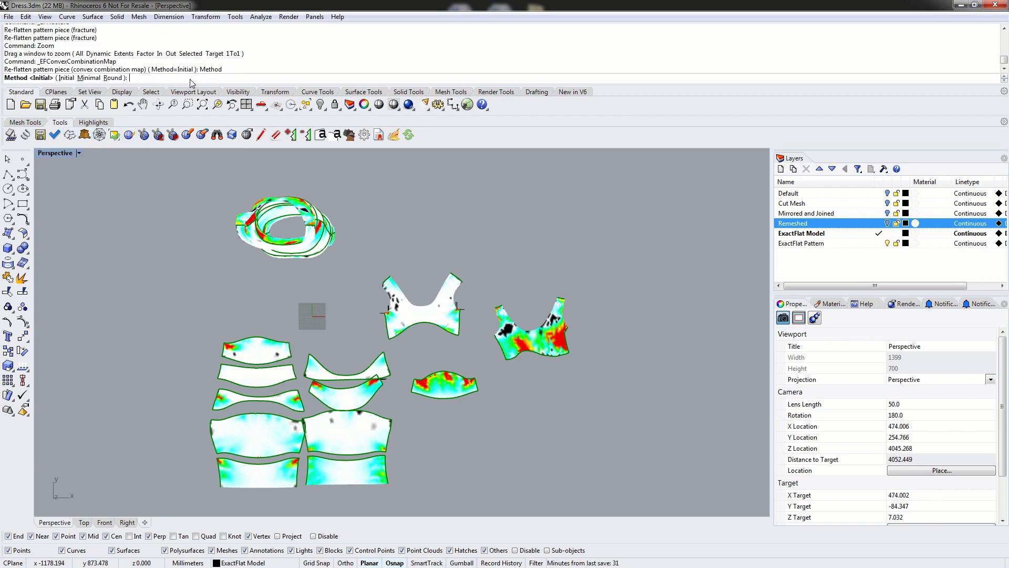
{"action": "left_click", "coordinate": [66, 78]}
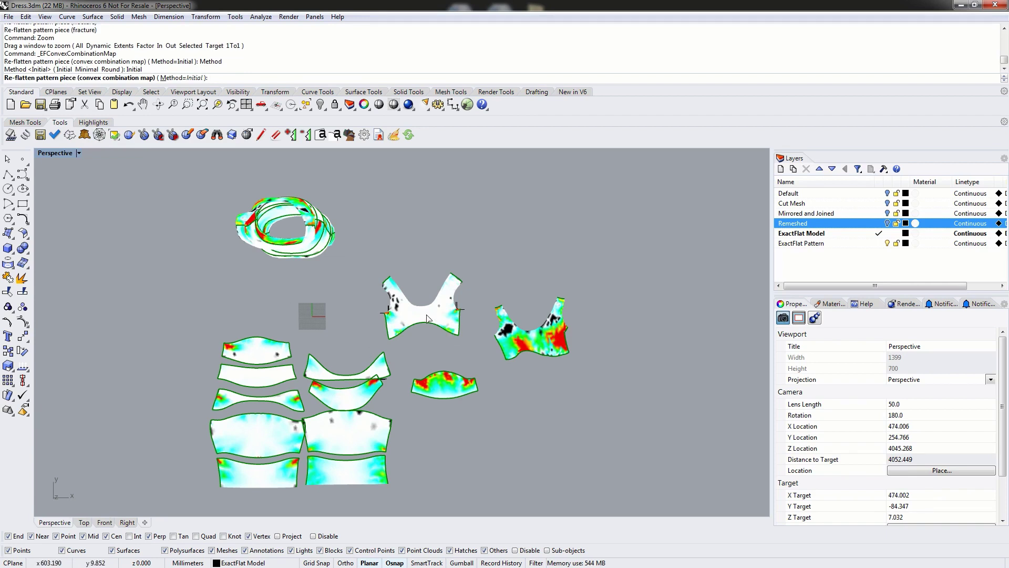
{"action": "left_click", "coordinate": [450, 335]}
{"action": "key", "text": "Return"}
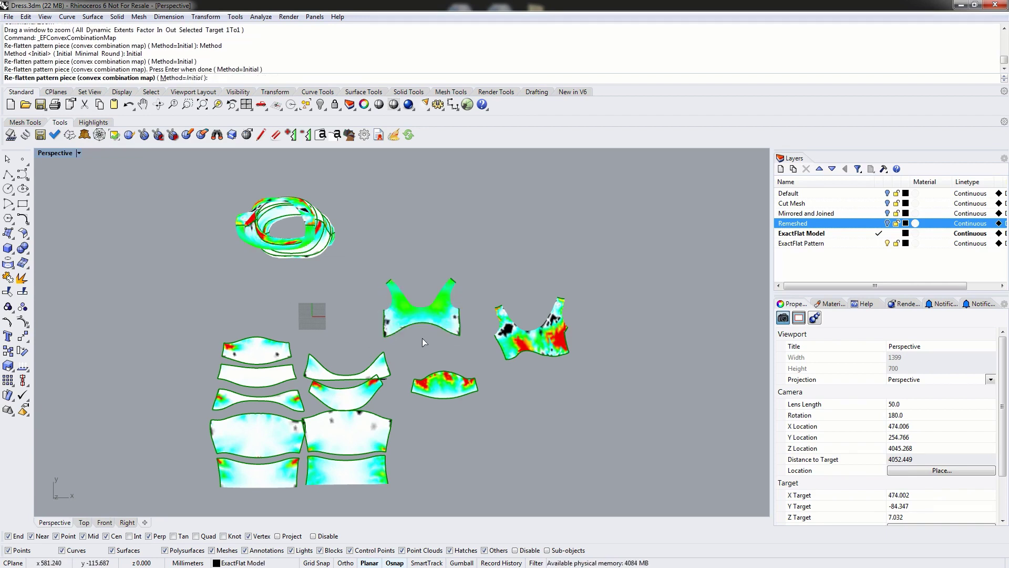
{"action": "left_click", "coordinate": [531, 345]}
{"action": "key", "text": "Return"}
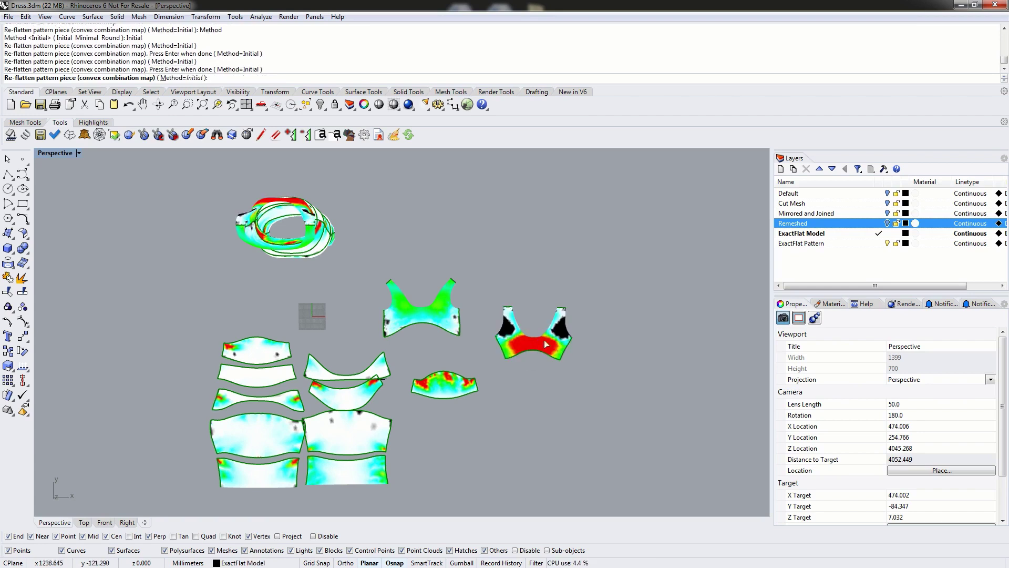
{"action": "left_click", "coordinate": [480, 392]}
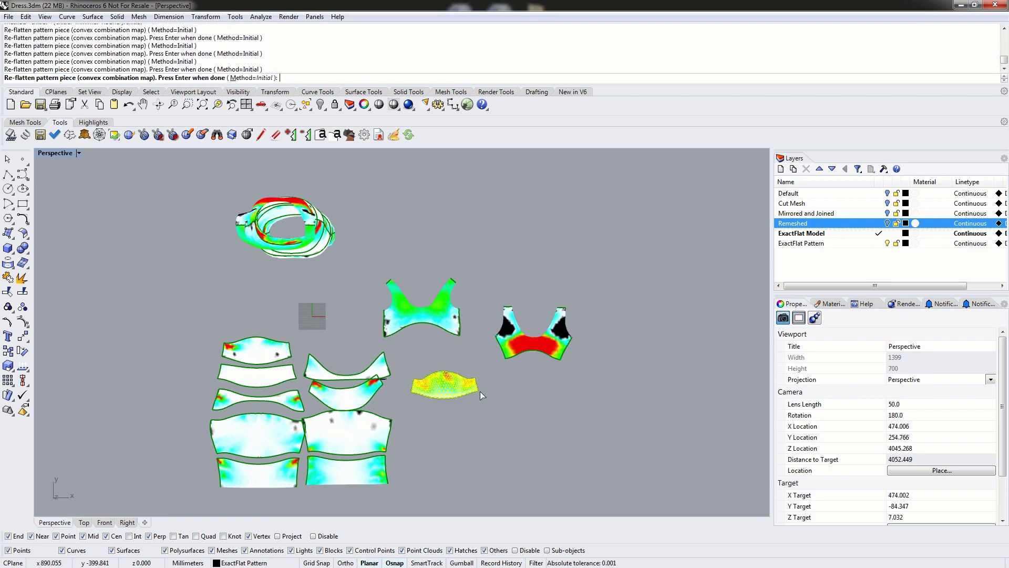
{"action": "key", "text": "Return"}
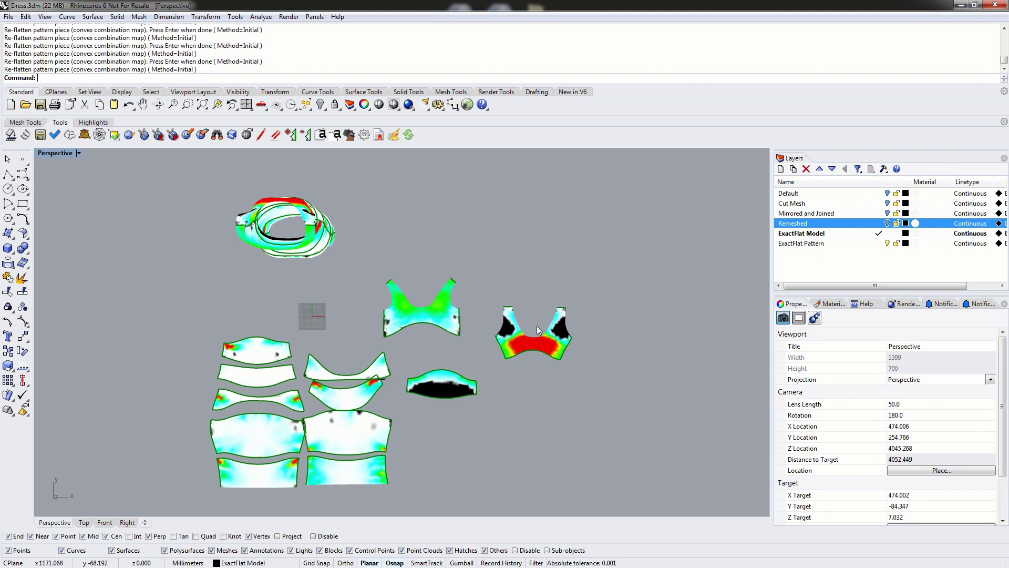
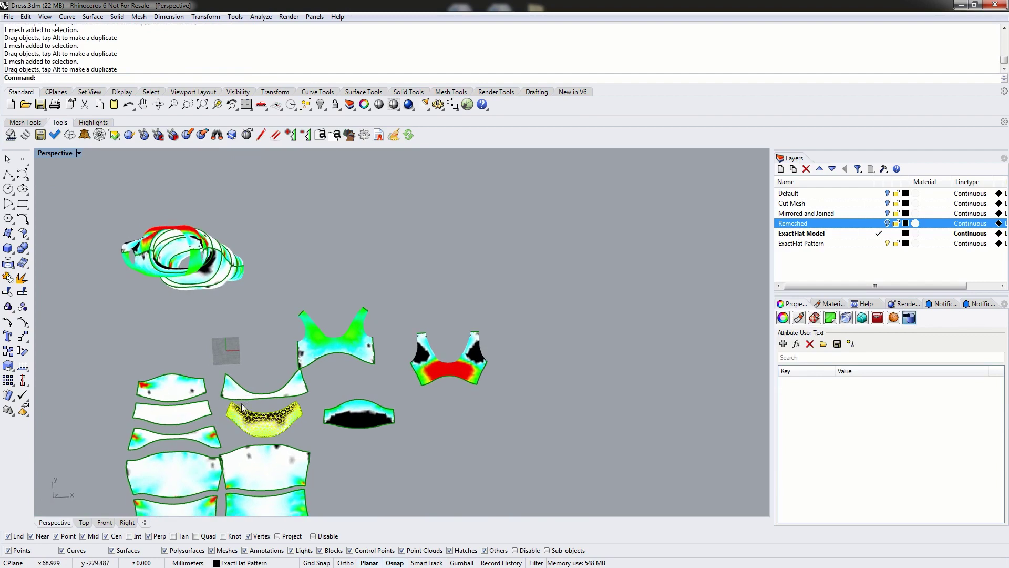
Move the large hip panel and the hem panel below it outward so that they are clear of the neighbouring pieces
{"action": "right_click_drag", "start_coordinate": [304, 431], "coordinate": [401, 361], "text": "shift"}
{"action": "left_click_drag", "start_coordinate": [295, 398], "coordinate": [277, 398]}
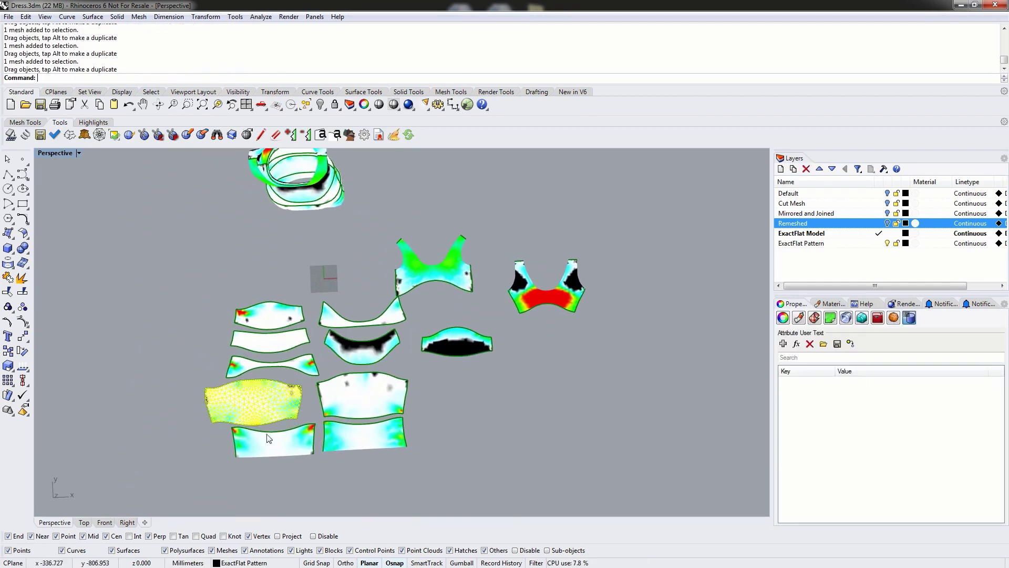
{"action": "left_click_drag", "start_coordinate": [270, 438], "coordinate": [254, 447]}
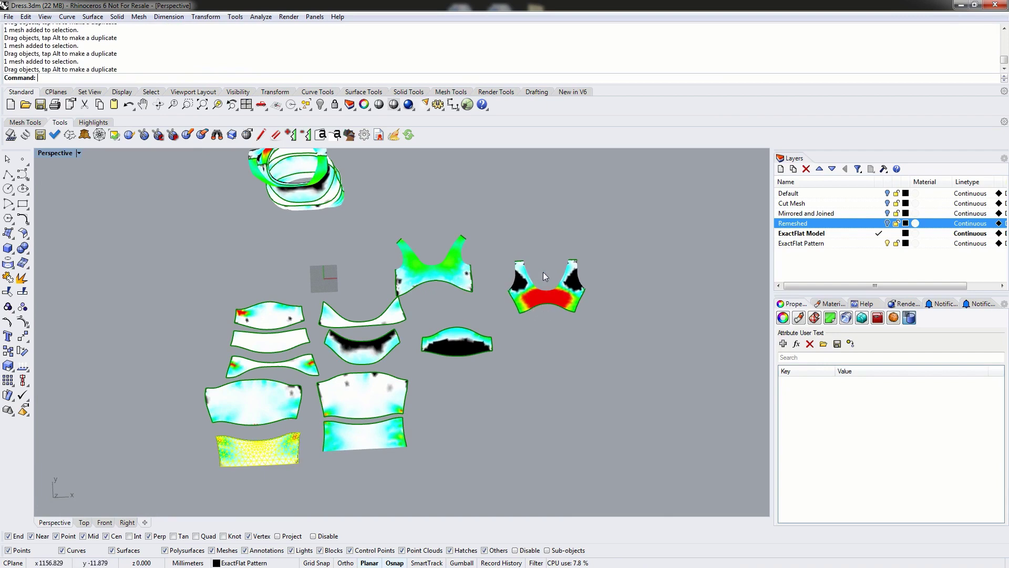
Compare the strain colours on the re-flattened pattern pieces with the 3D dress model, and clear the selection
{"action": "scroll", "coordinate": [576, 302], "scroll_direction": "up", "scroll_amount": 5}
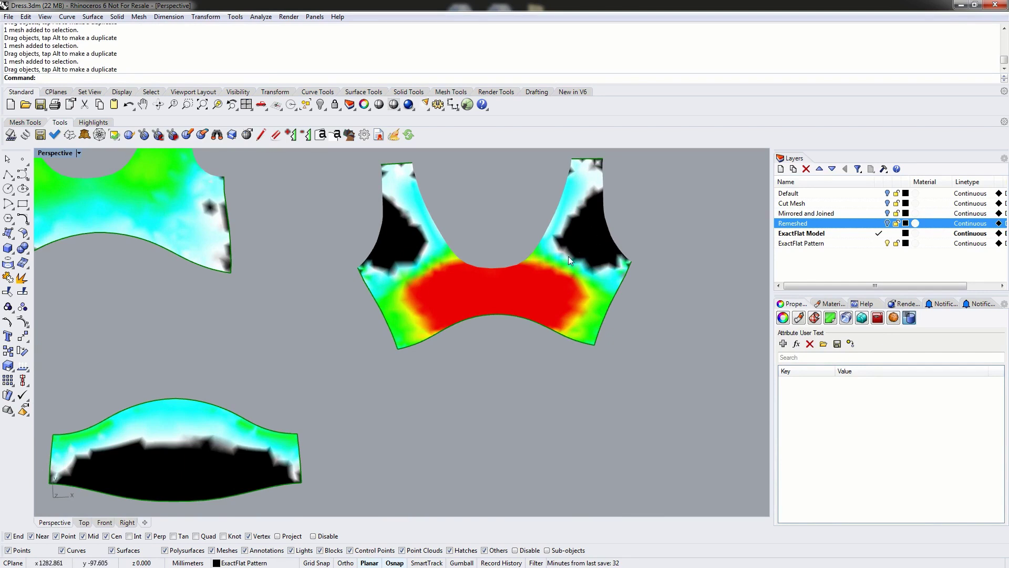
{"action": "scroll", "coordinate": [521, 267], "scroll_direction": "down", "scroll_amount": 5}
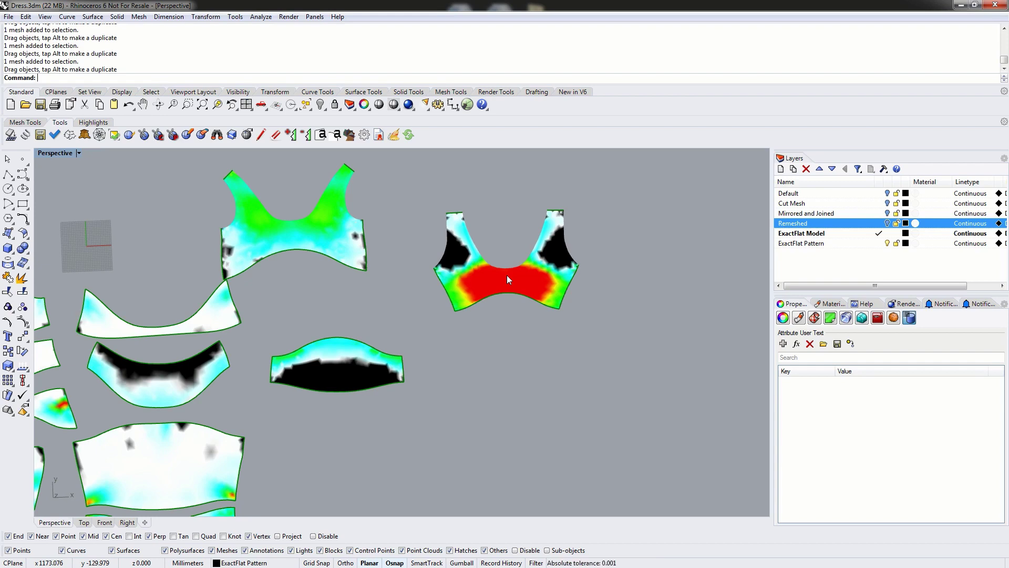
{"action": "scroll", "coordinate": [440, 289], "scroll_direction": "down", "scroll_amount": 10}
{"action": "right_click_drag", "start_coordinate": [306, 254], "coordinate": [195, 251]}
{"action": "scroll", "coordinate": [419, 284], "scroll_direction": "up", "scroll_amount": 5}
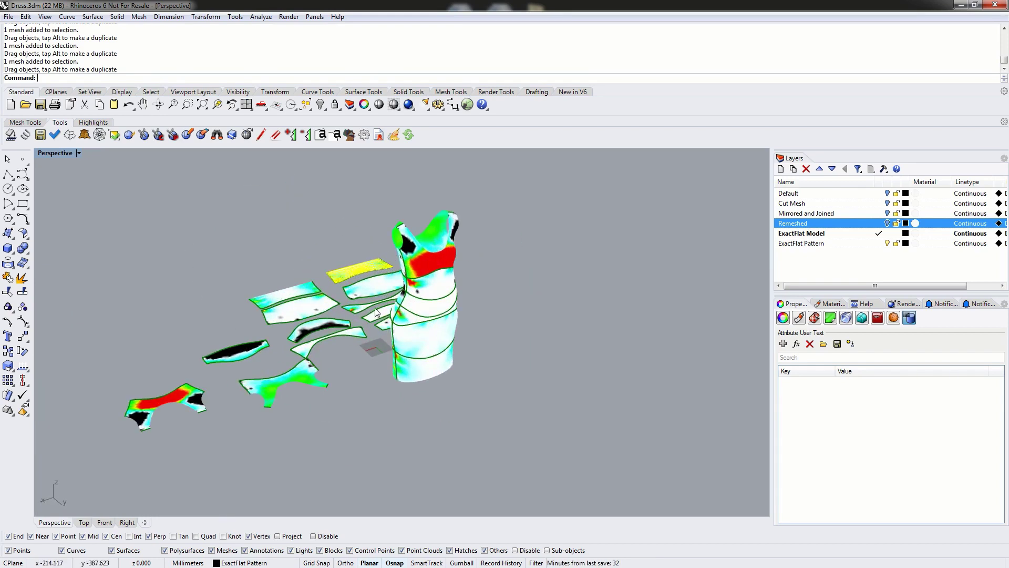
{"action": "scroll", "coordinate": [419, 284], "scroll_direction": "up", "scroll_amount": 3}
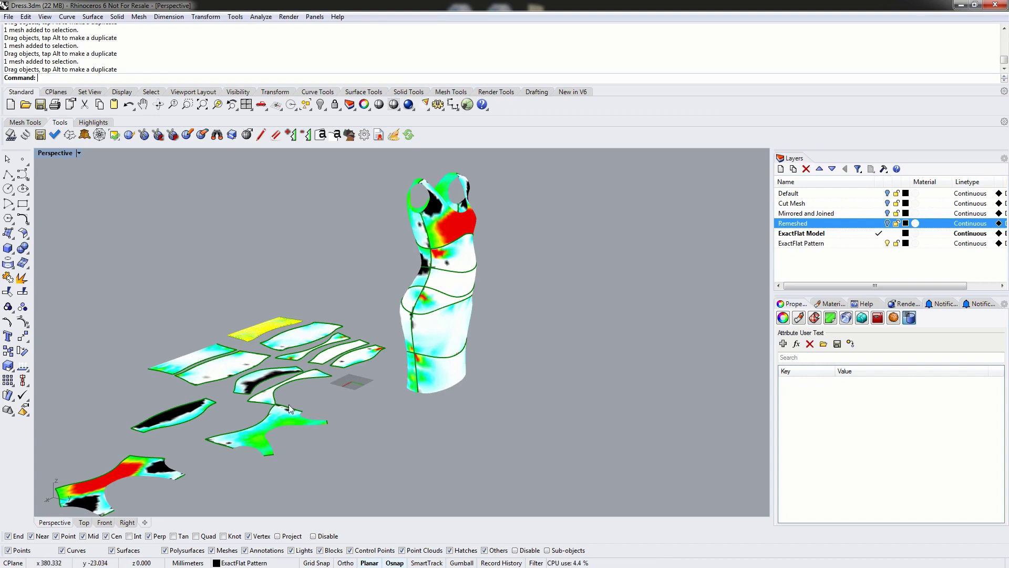
{"action": "left_click", "coordinate": [132, 468]}
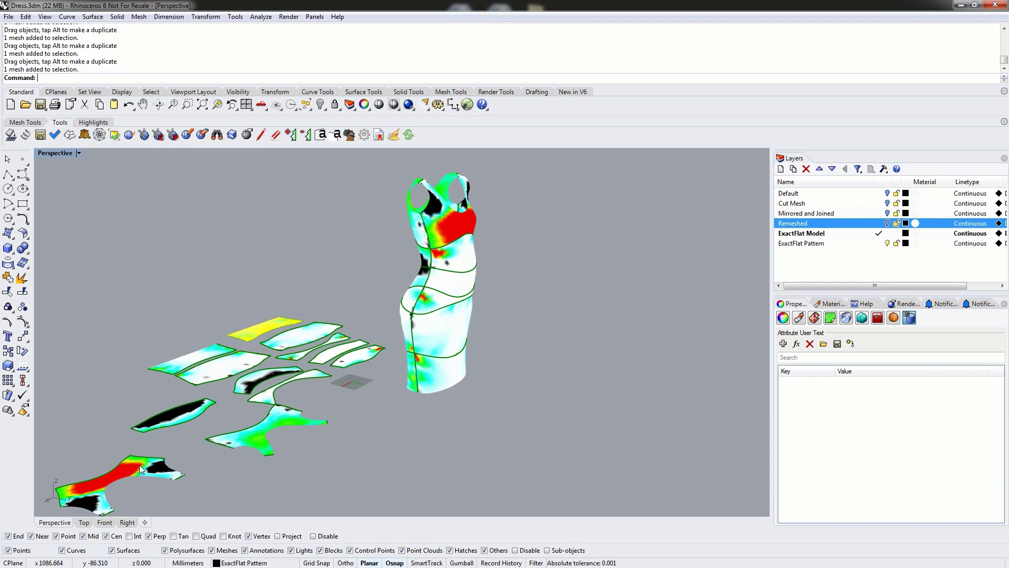
{"action": "left_click", "coordinate": [108, 440]}
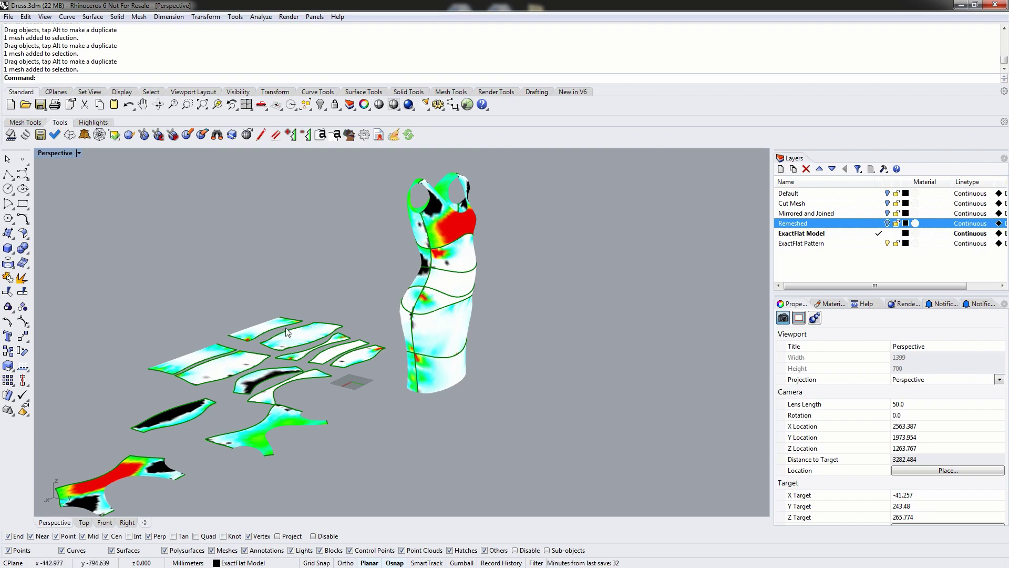
{"action": "right_click_drag", "start_coordinate": [394, 270], "coordinate": [395, 321]}
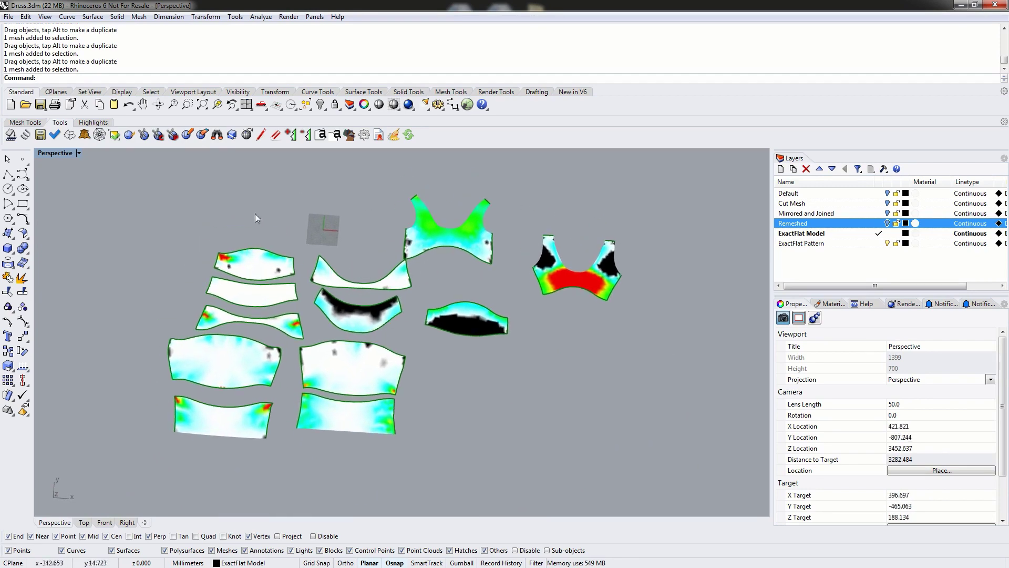
Make ExactFlat Pattern the current layer and hide the ExactFlat Model layer
{"action": "right_click_drag", "start_coordinate": [449, 285], "coordinate": [603, 220]}
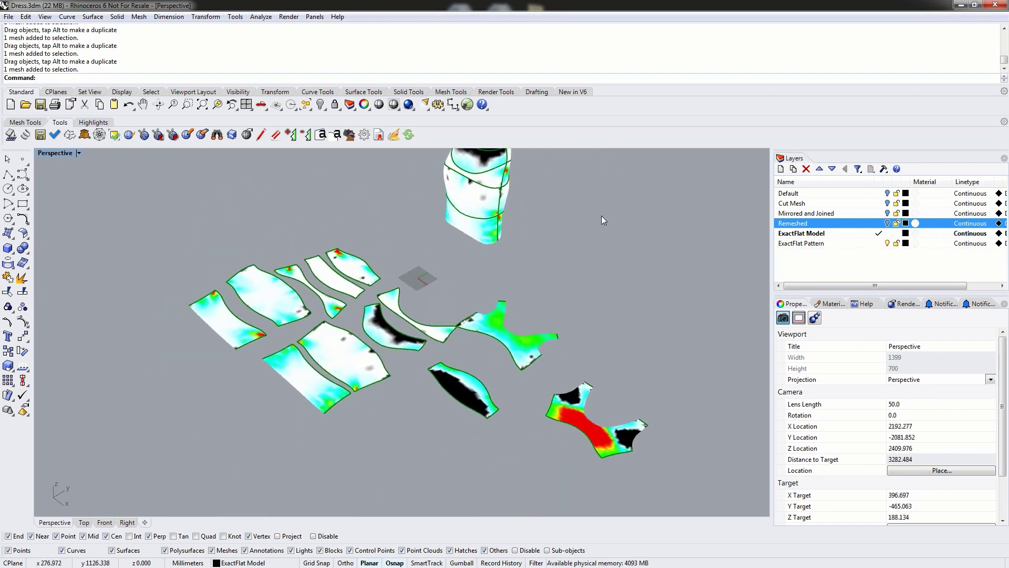
{"action": "left_click", "coordinate": [882, 245]}
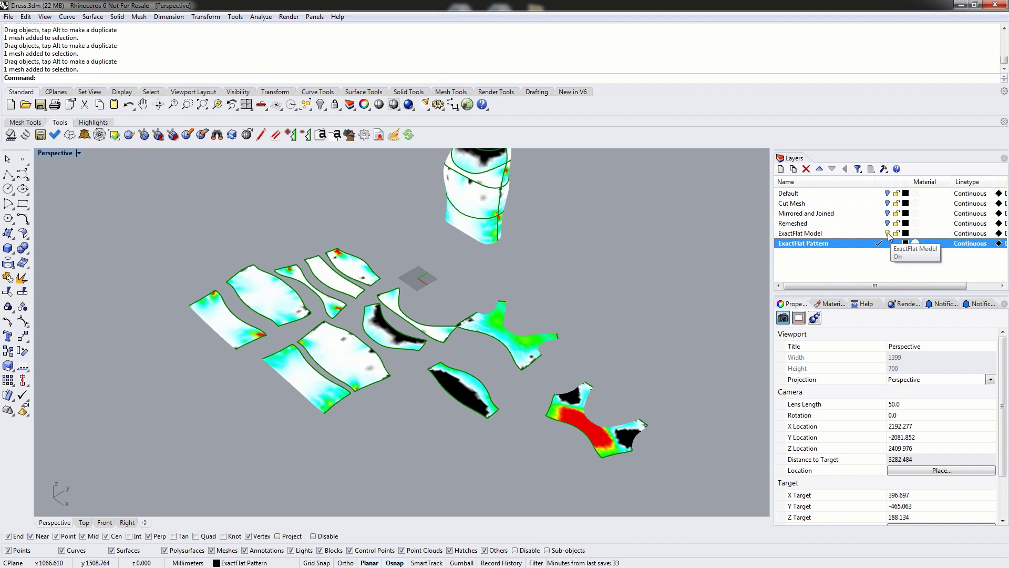
{"action": "left_click", "coordinate": [887, 233]}
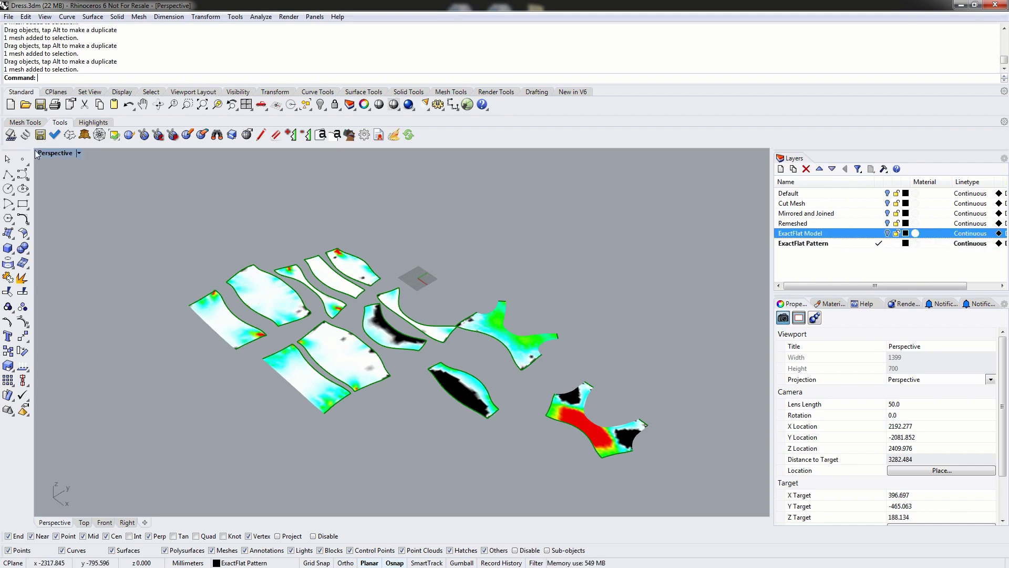
Show all the flattened pattern pieces in a maximized Top viewport
{"action": "double_click", "coordinate": [58, 152]}
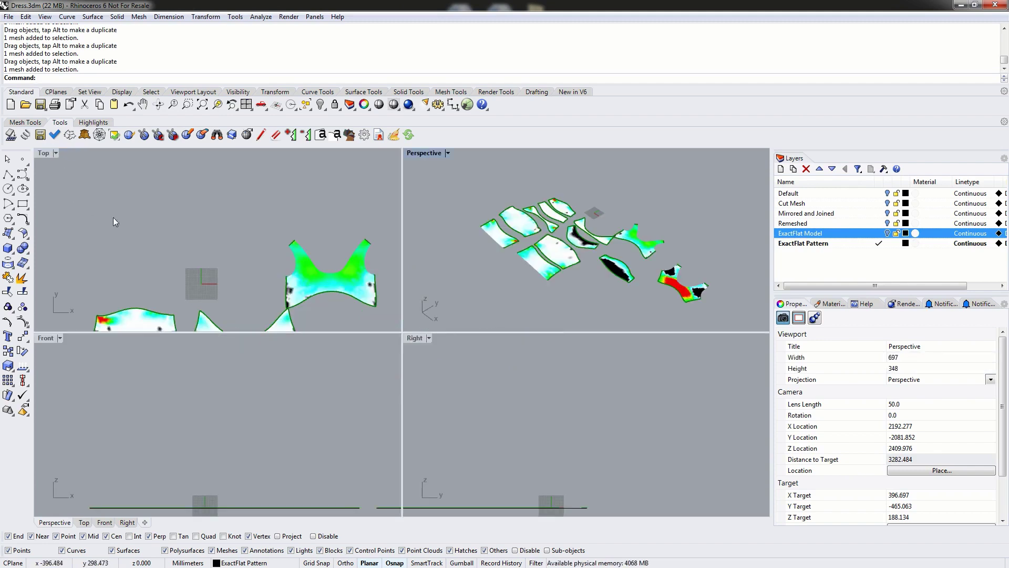
{"action": "left_click", "coordinate": [42, 155]}
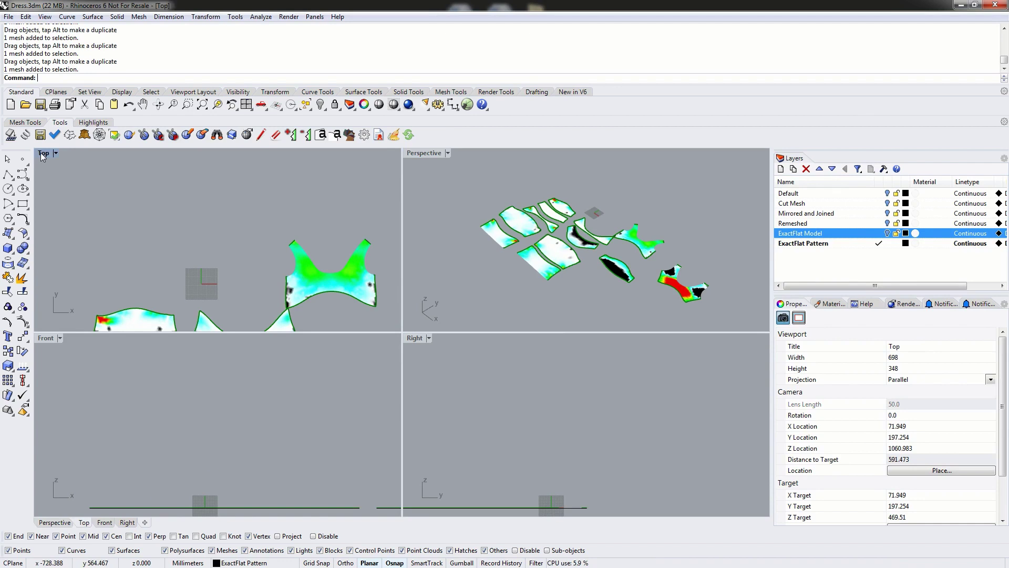
{"action": "double_click", "coordinate": [43, 153]}
{"action": "scroll", "coordinate": [394, 254], "scroll_direction": "down", "scroll_amount": 4}
{"action": "scroll", "coordinate": [427, 319], "scroll_direction": "down", "scroll_amount": 2}
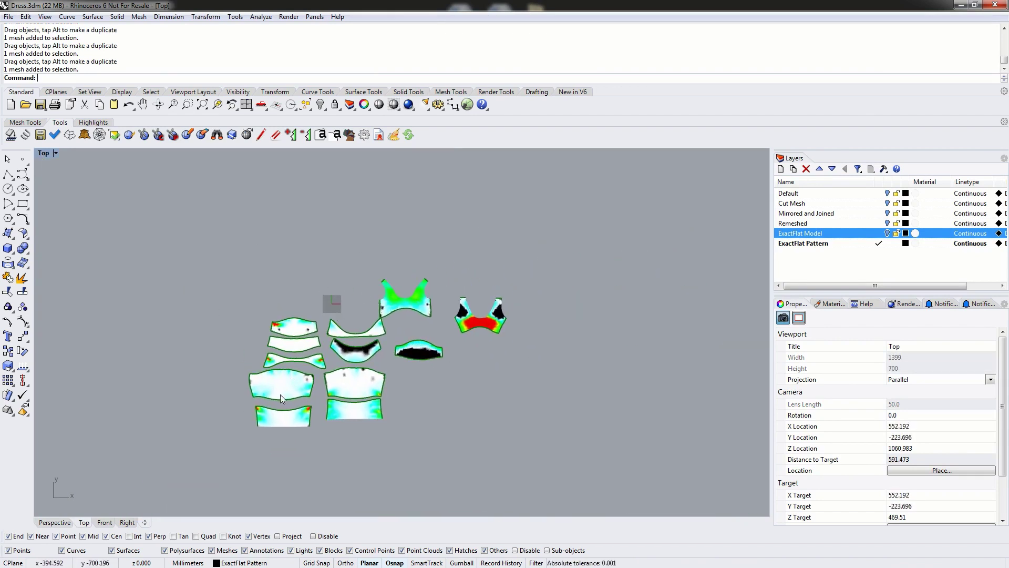
{"action": "right_click_drag", "start_coordinate": [280, 394], "coordinate": [298, 403]}
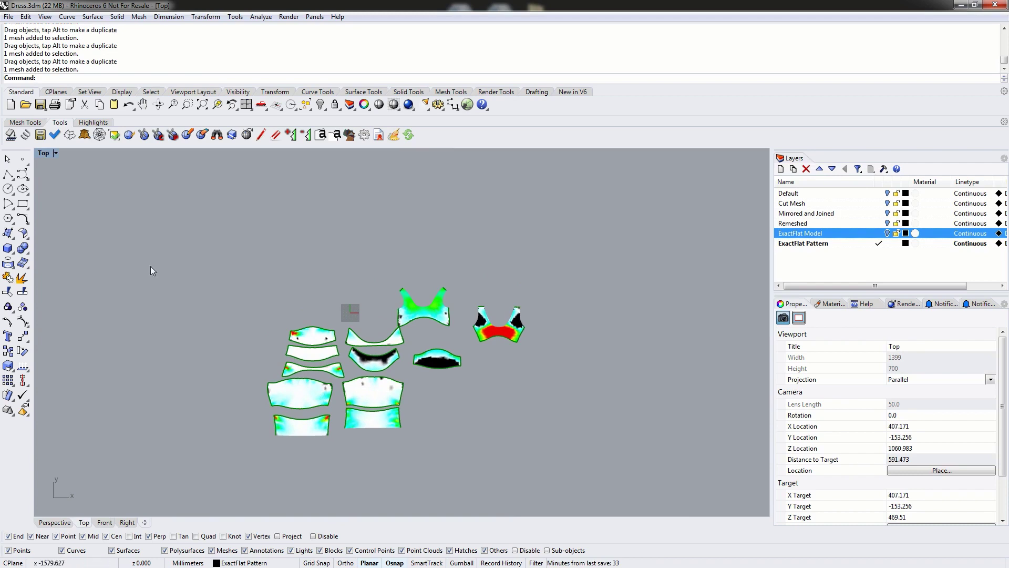
Start a Spring batch with all twelve flattened pattern pieces included
{"action": "left_click", "coordinate": [25, 135]}
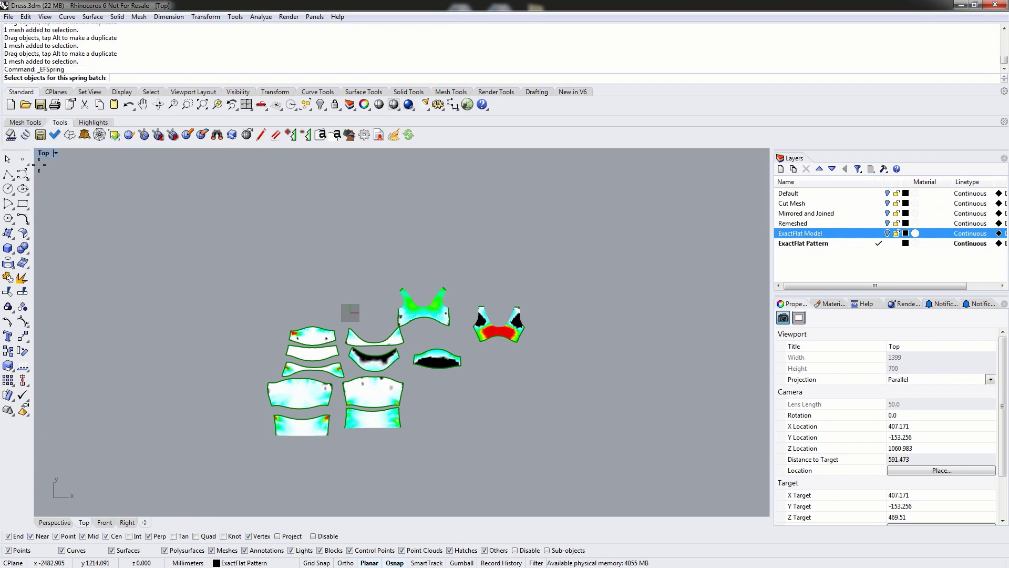
{"action": "left_click", "coordinate": [313, 341]}
{"action": "left_click", "coordinate": [312, 353]}
{"action": "left_click", "coordinate": [313, 369]}
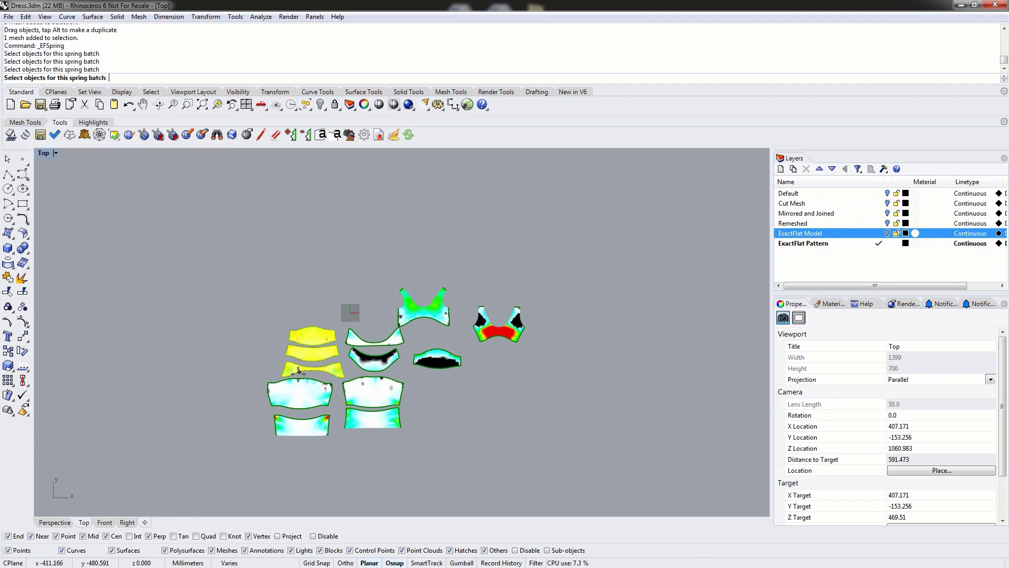
{"action": "left_click", "coordinate": [300, 393]}
{"action": "left_click", "coordinate": [302, 425]}
{"action": "left_click", "coordinate": [376, 426]}
{"action": "left_click", "coordinate": [374, 392]}
{"action": "left_click", "coordinate": [374, 359]}
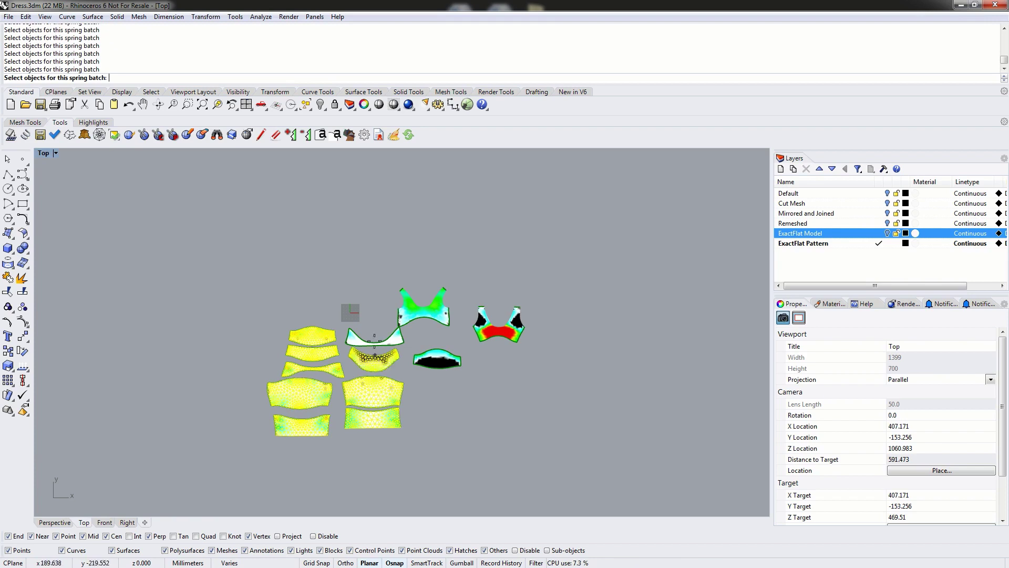
{"action": "left_click", "coordinate": [393, 335]}
{"action": "left_click", "coordinate": [423, 314]}
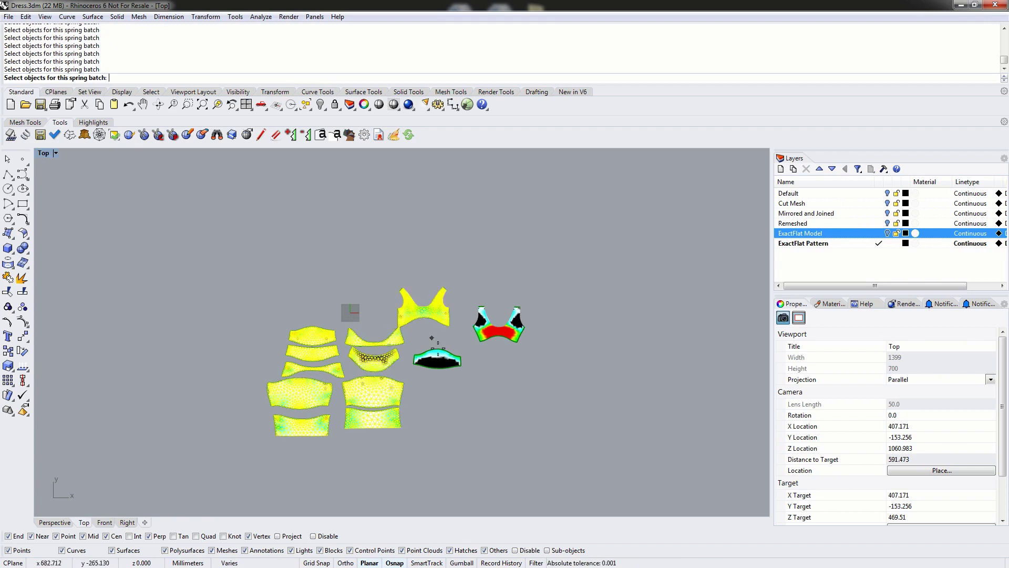
{"action": "left_click", "coordinate": [437, 359]}
{"action": "left_click", "coordinate": [484, 329]}
{"action": "key", "text": "Return"}
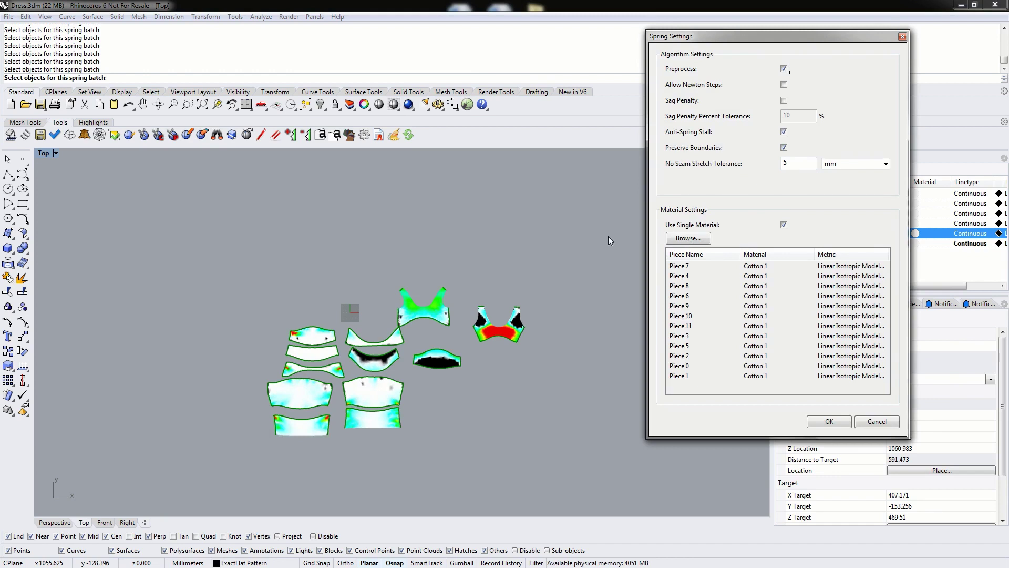
Run Spring with Cotton 1 and Linear Isotropic Model (fast), with Preserve Boundaries turned off, and close the finished status report
{"action": "left_click", "coordinate": [688, 239]}
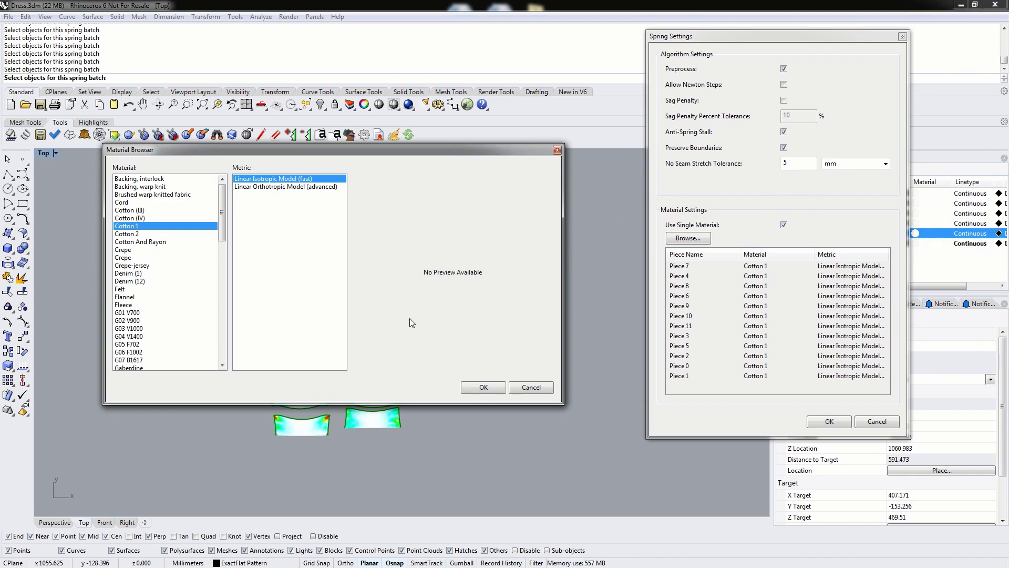
{"action": "left_click", "coordinate": [480, 390]}
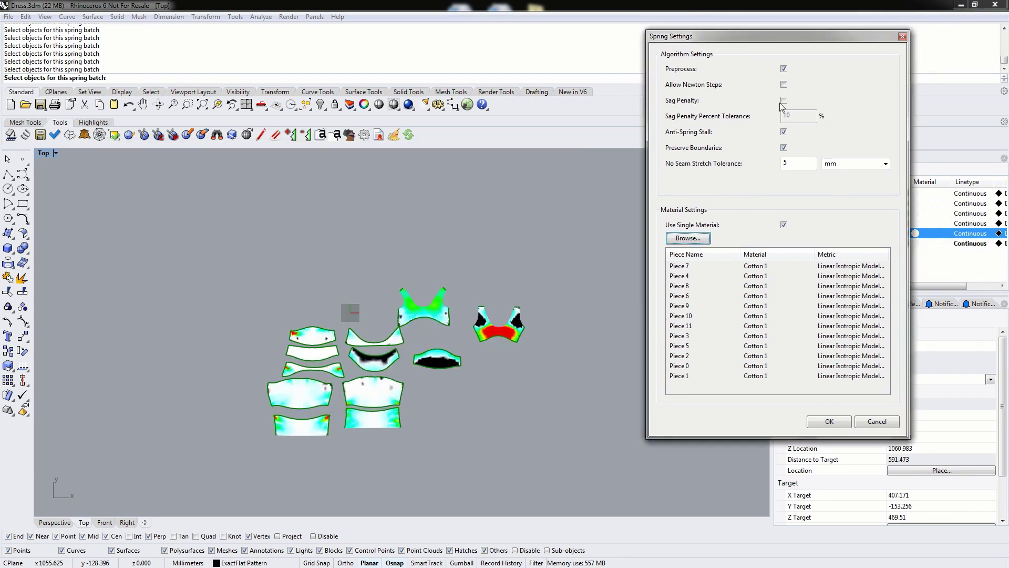
{"action": "left_click", "coordinate": [784, 148]}
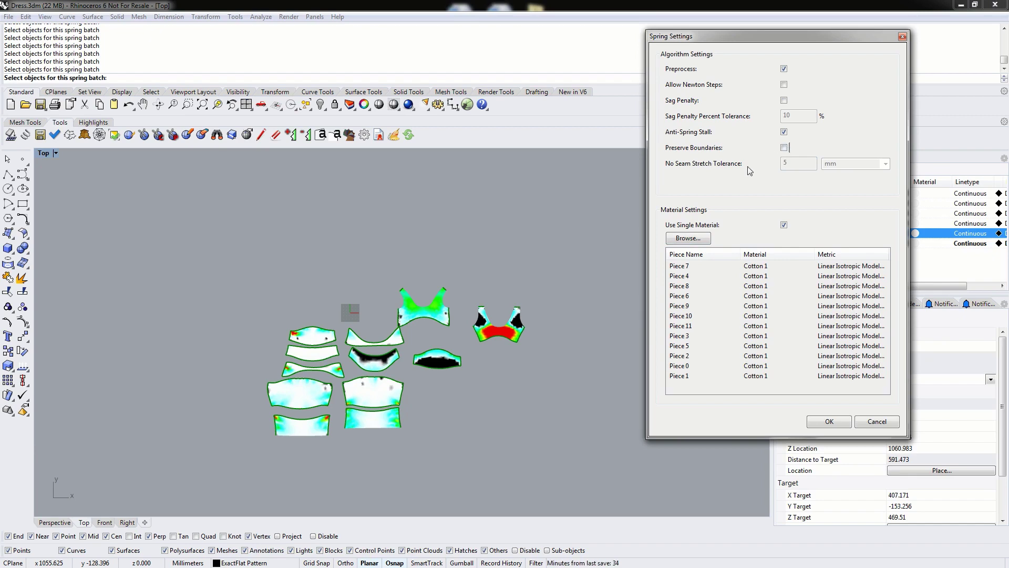
{"action": "left_click", "coordinate": [829, 423]}
{"action": "left_click_drag", "start_coordinate": [586, 149], "coordinate": [828, 17]}
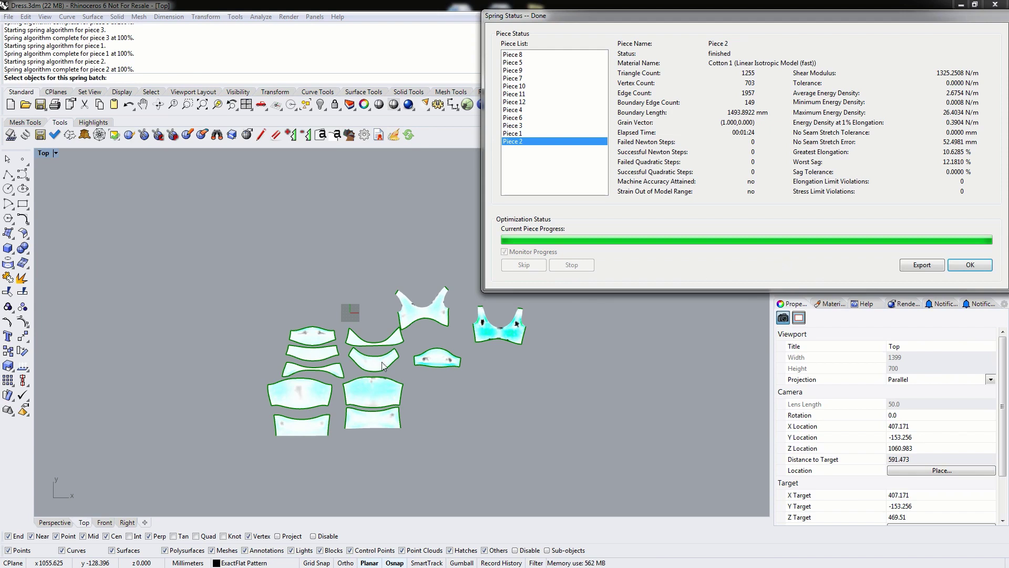
{"action": "left_click", "coordinate": [970, 265]}
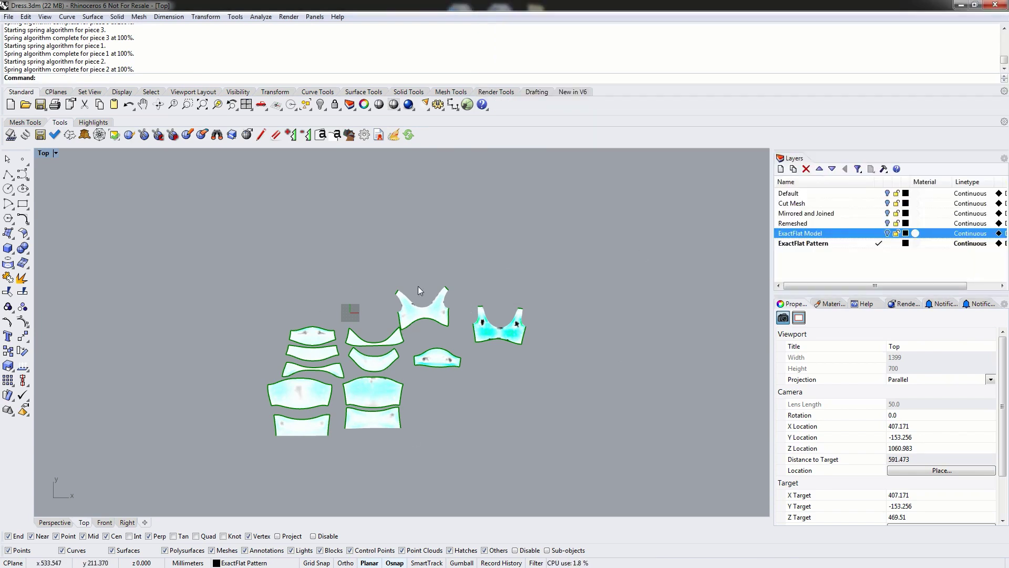
Move the front bodice piece with the dark bust spots into the empty area well above the column of front panels
{"action": "mouse_move", "coordinate": [498, 333]}
{"action": "left_mouse_down"}
{"action": "mouse_move", "coordinate": [296, 270]}
{"action": "mouse_move", "coordinate": [307, 271]}
{"action": "left_mouse_up"}
{"action": "left_click", "coordinate": [332, 254]}
{"action": "key", "text": "Escape"}
{"action": "scroll", "coordinate": [302, 267], "scroll_direction": "up", "scroll_amount": 2}
{"action": "scroll", "coordinate": [301, 267], "scroll_direction": "up", "scroll_amount": 5}
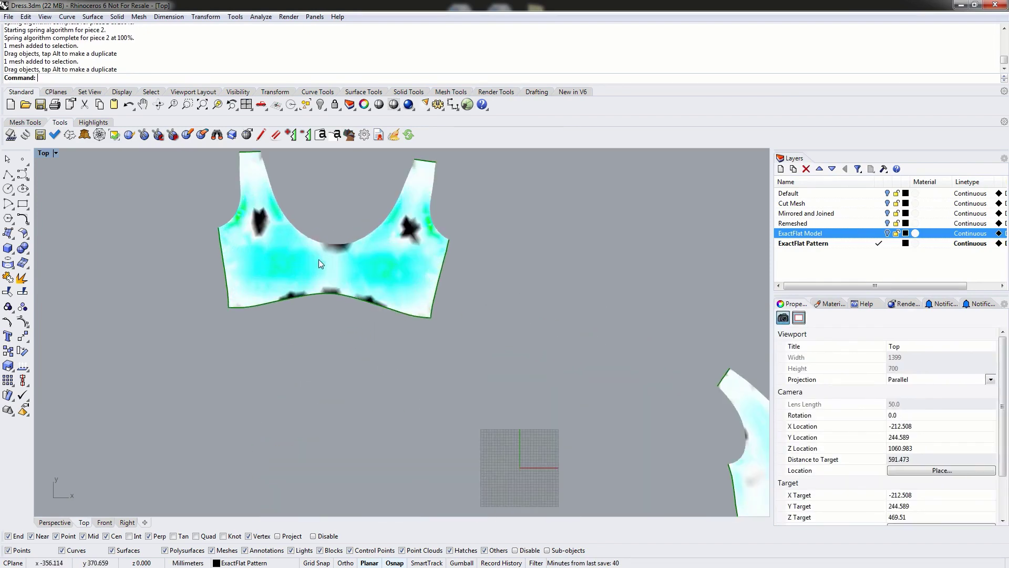
{"action": "scroll", "coordinate": [345, 267], "scroll_direction": "down", "scroll_amount": 6}
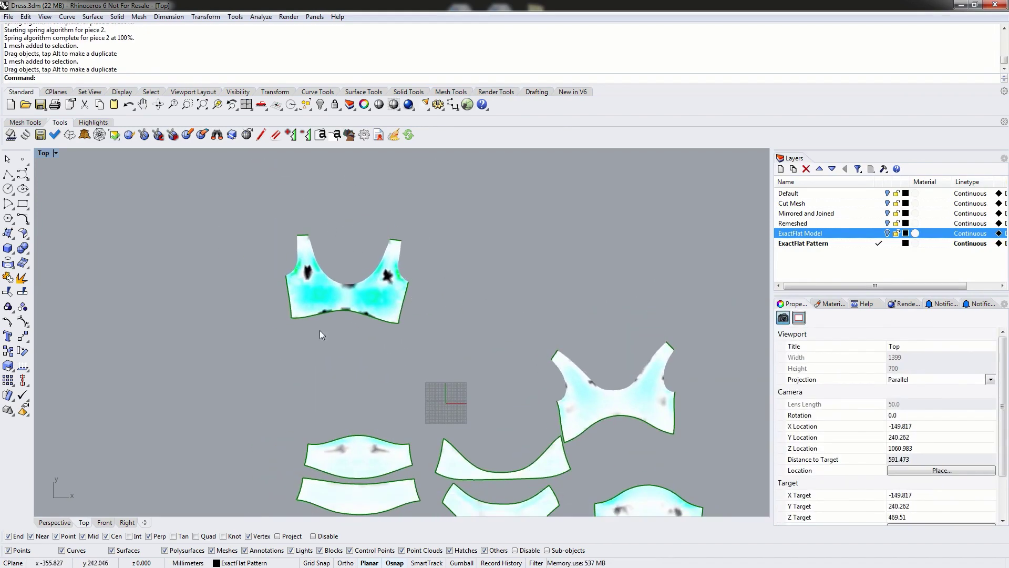
{"action": "scroll", "coordinate": [376, 297], "scroll_direction": "down", "scroll_amount": 2}
{"action": "scroll", "coordinate": [372, 282], "scroll_direction": "up", "scroll_amount": 4}
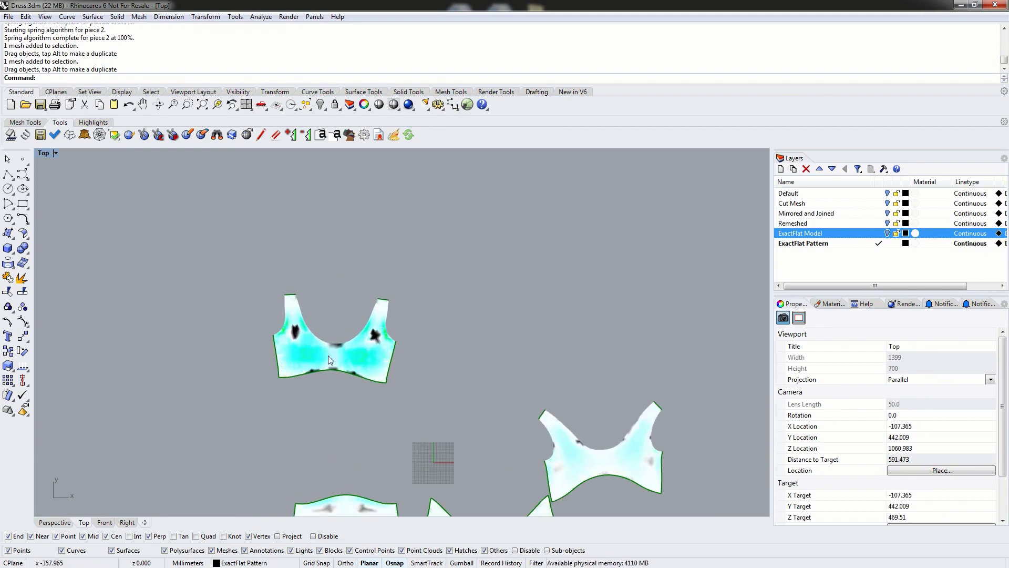
{"action": "left_click", "coordinate": [330, 365]}
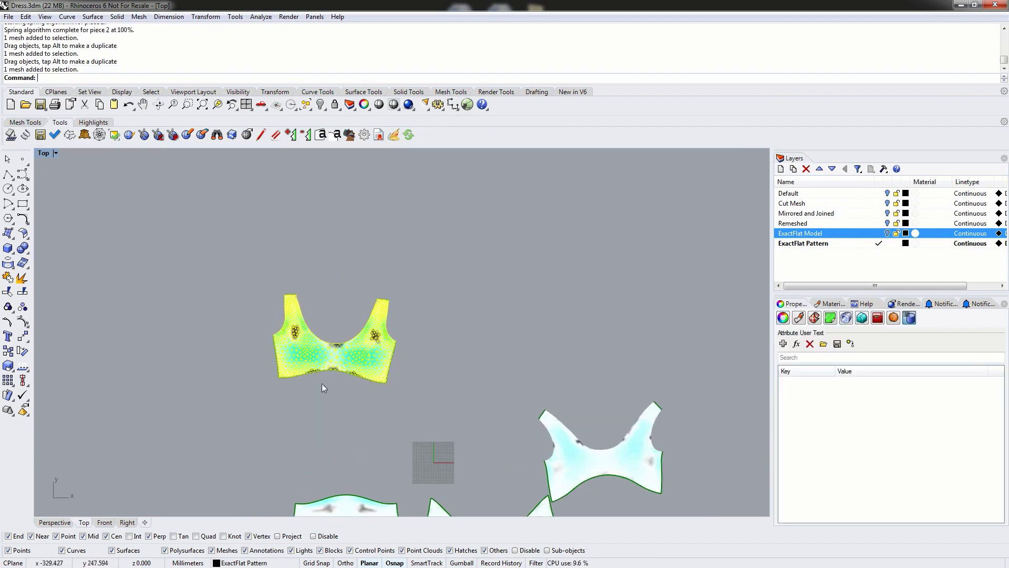
{"action": "left_click", "coordinate": [445, 348]}
{"action": "left_click_drag", "start_coordinate": [339, 358], "coordinate": [328, 315]}
Rotate the moved bodice piece about its lower-left corner so that its two bottom corners are level
{"action": "scroll", "coordinate": [309, 283], "scroll_direction": "down", "scroll_amount": 3}
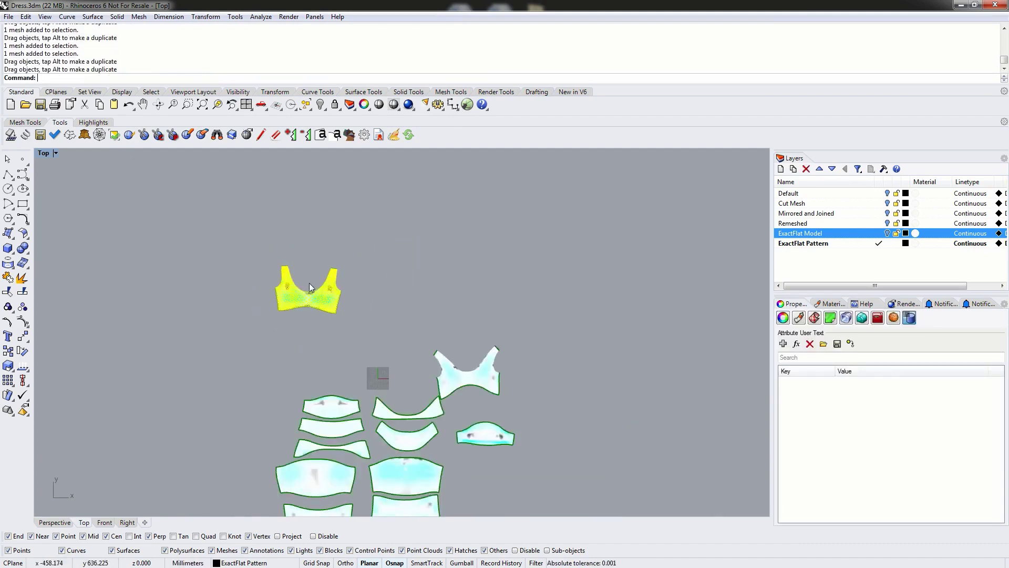
{"action": "scroll", "coordinate": [309, 283], "scroll_direction": "up", "scroll_amount": 2}
{"action": "scroll", "coordinate": [309, 285], "scroll_direction": "up", "scroll_amount": 3}
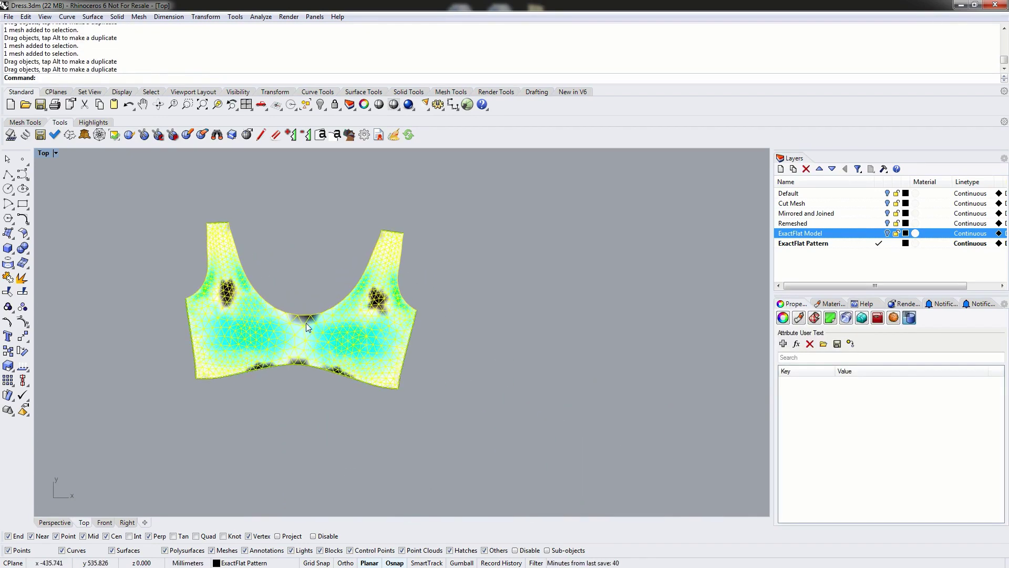
{"action": "key", "text": "Return"}
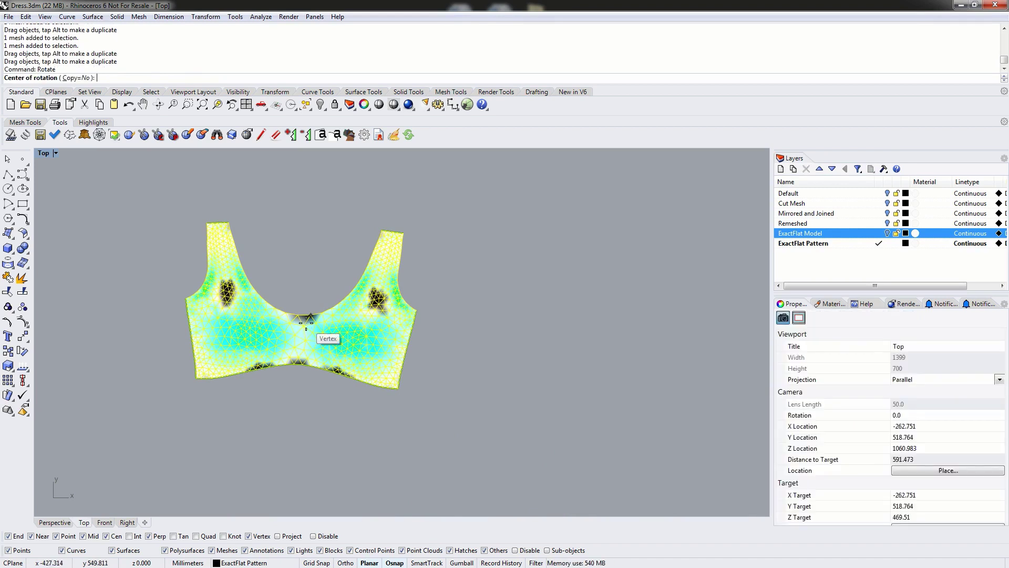
{"action": "left_click", "coordinate": [190, 382]}
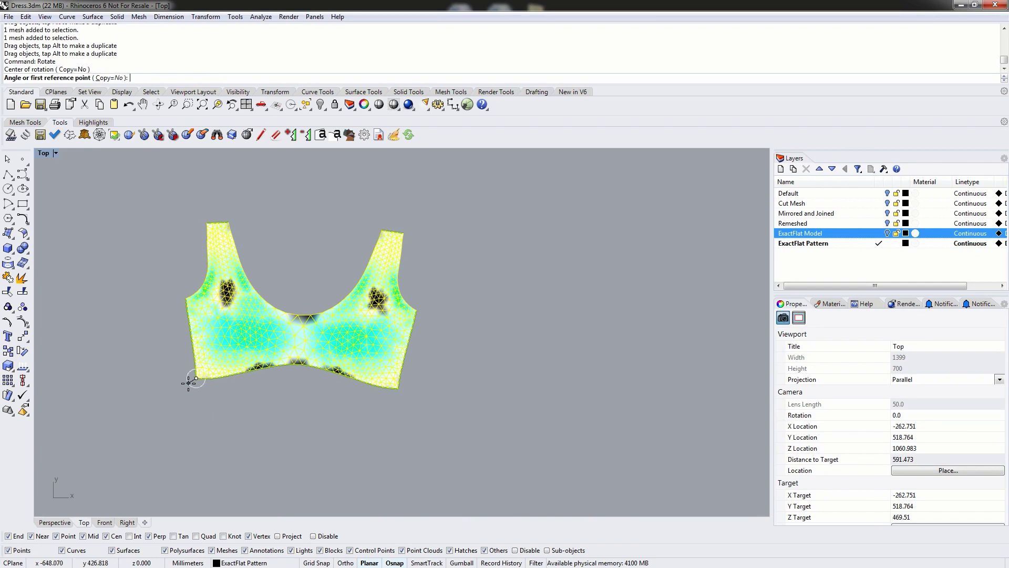
{"action": "left_click", "coordinate": [399, 388]}
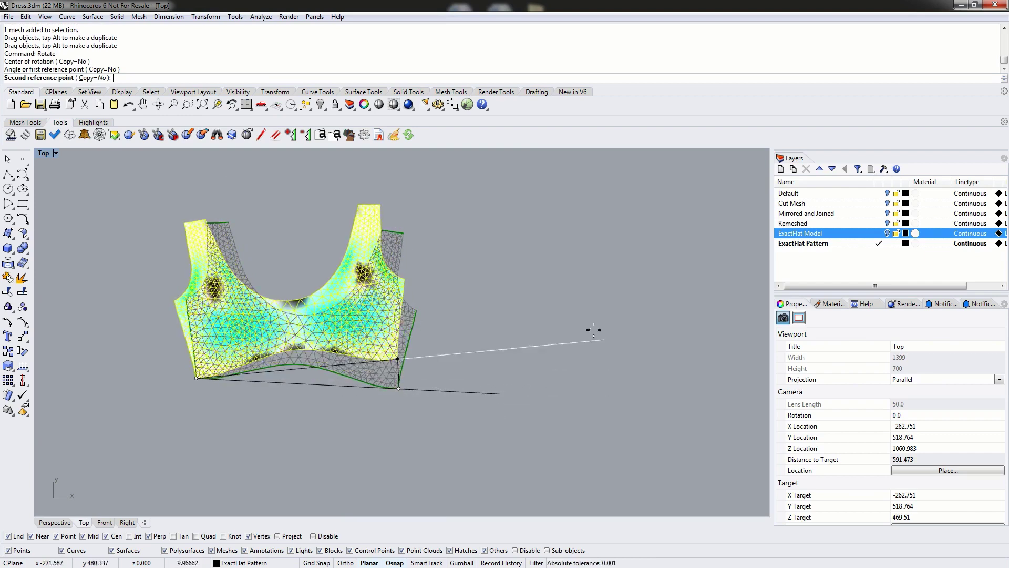
{"action": "key", "text": "shift"}
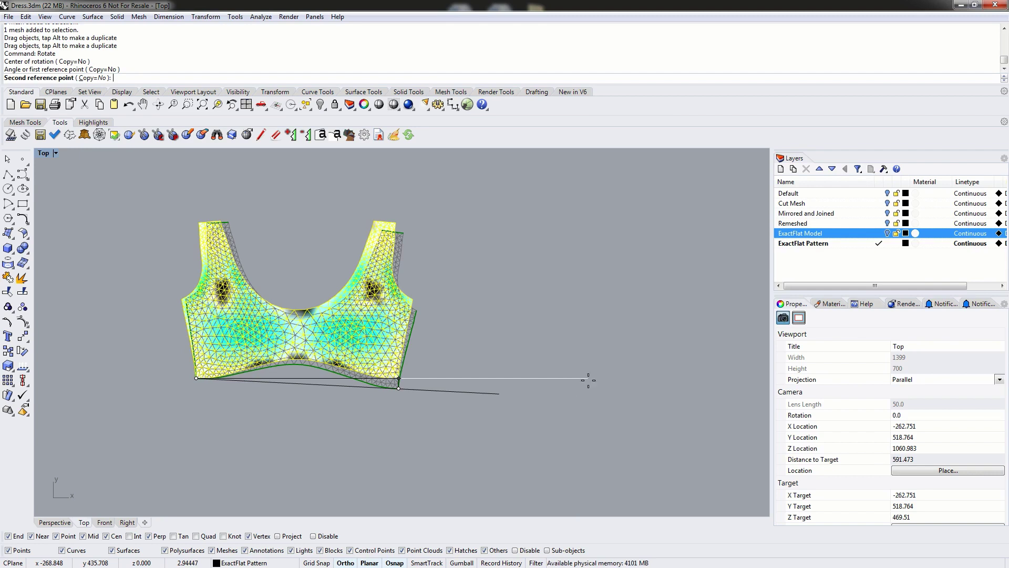
{"action": "left_click", "coordinate": [588, 377]}
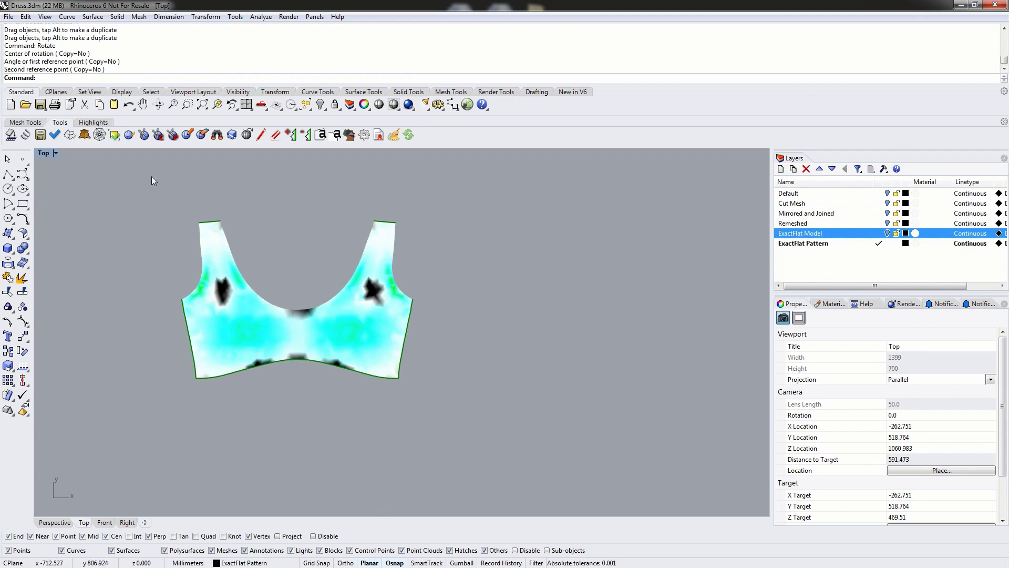
Find the piece that adjoins the bodice's lower cut with an offset of 5 and bring it beneath the bodice
{"action": "left_click", "coordinate": [218, 137]}
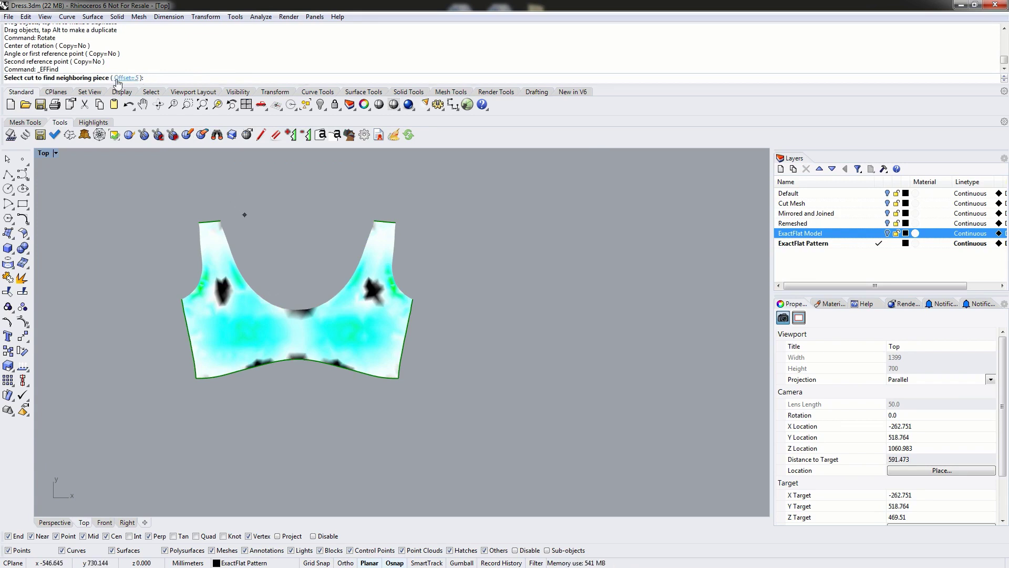
{"action": "scroll", "coordinate": [364, 350], "scroll_direction": "down", "scroll_amount": 5}
{"action": "right_click_drag", "start_coordinate": [366, 448], "coordinate": [345, 321]}
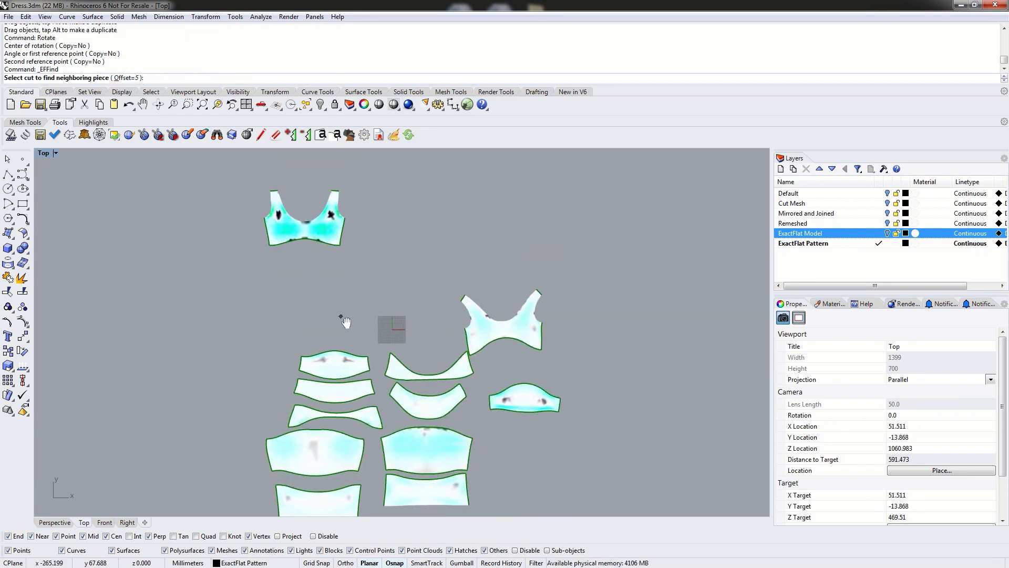
{"action": "left_click", "coordinate": [304, 241]}
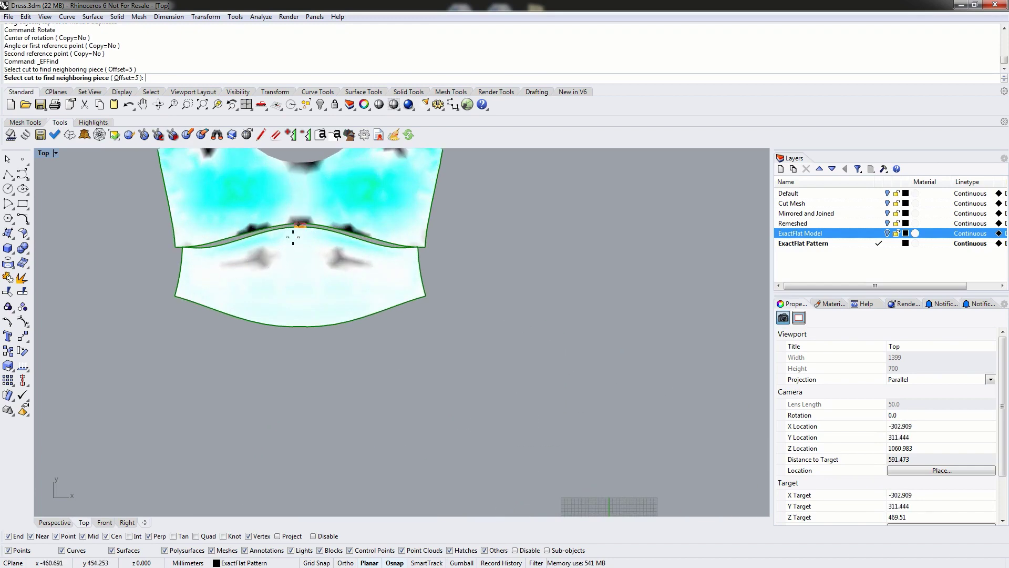
Set the Find offset to 20 and place the adjoining piece under the bodice again
{"action": "scroll", "coordinate": [277, 223], "scroll_direction": "up", "scroll_amount": 3}
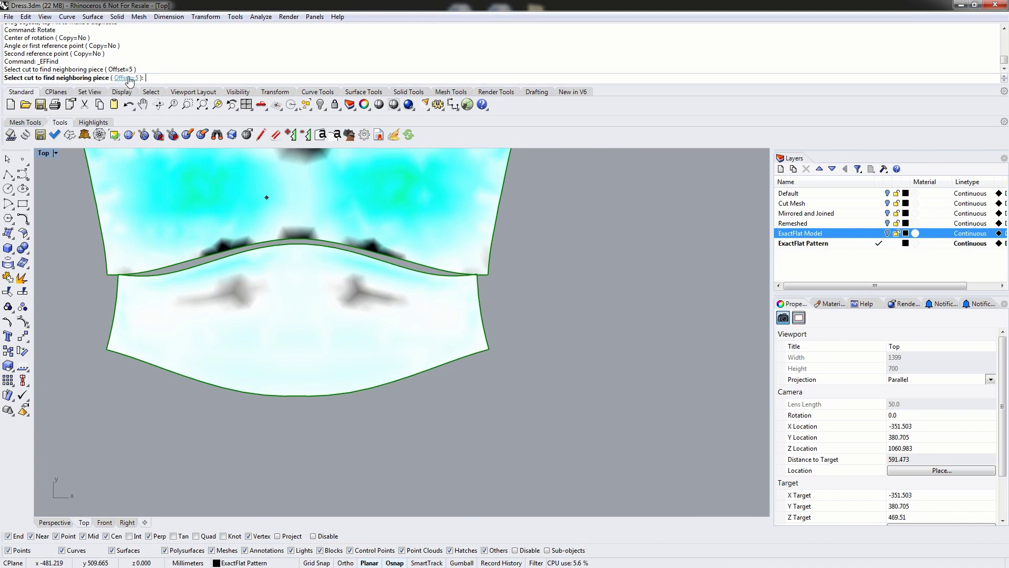
{"action": "left_click", "coordinate": [125, 78]}
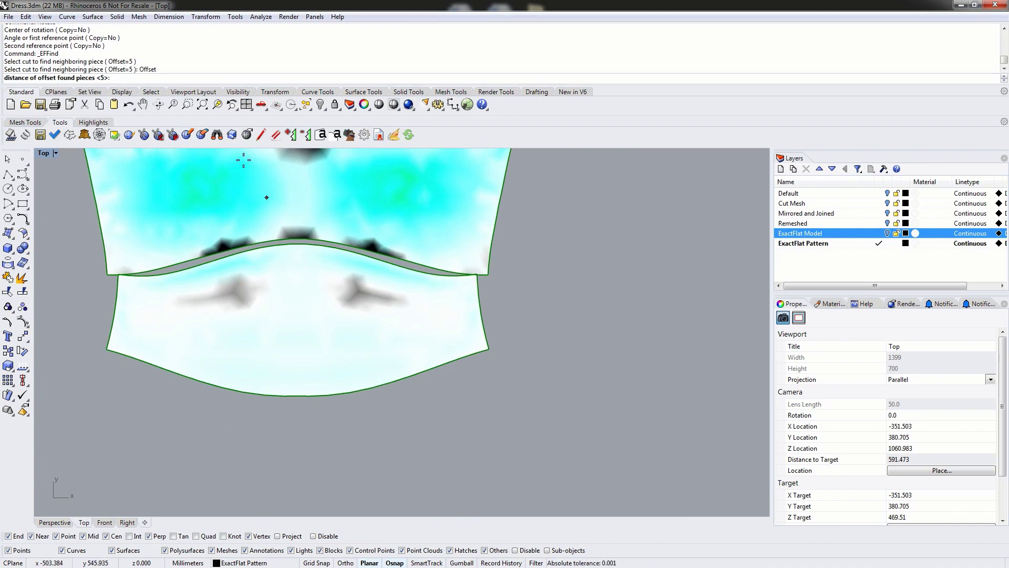
{"action": "type", "text": "20"}
{"action": "key", "text": "Return"}
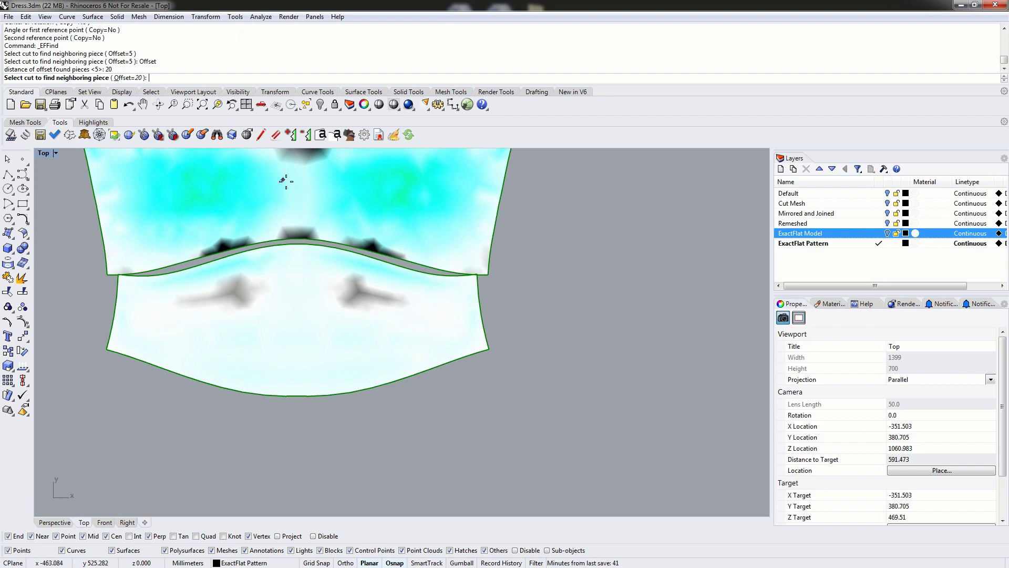
{"action": "left_click", "coordinate": [298, 237]}
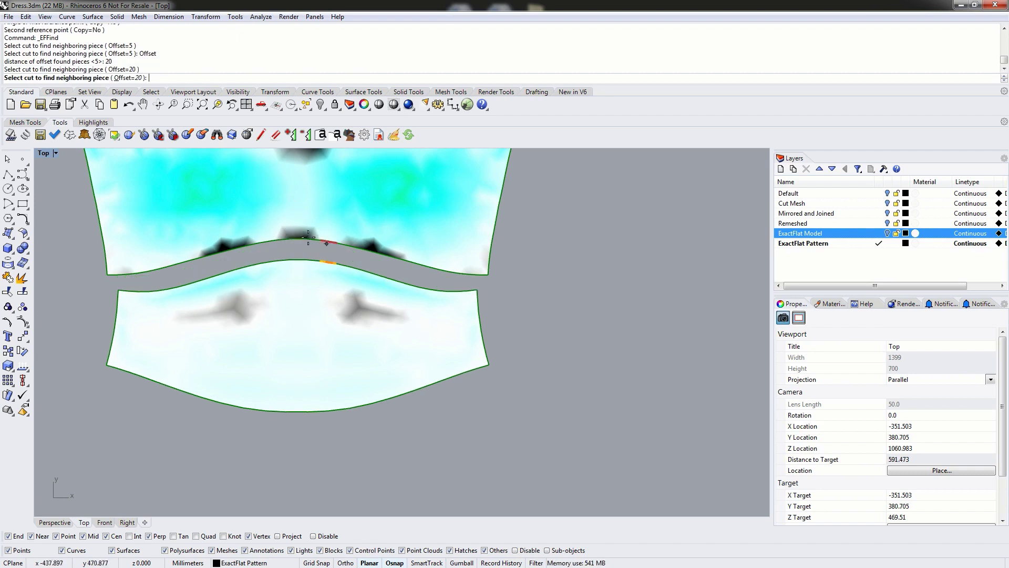
Set the Find offset to 40 and reposition the adjoining piece below the bodice's lower cut
{"action": "left_click", "coordinate": [134, 78]}
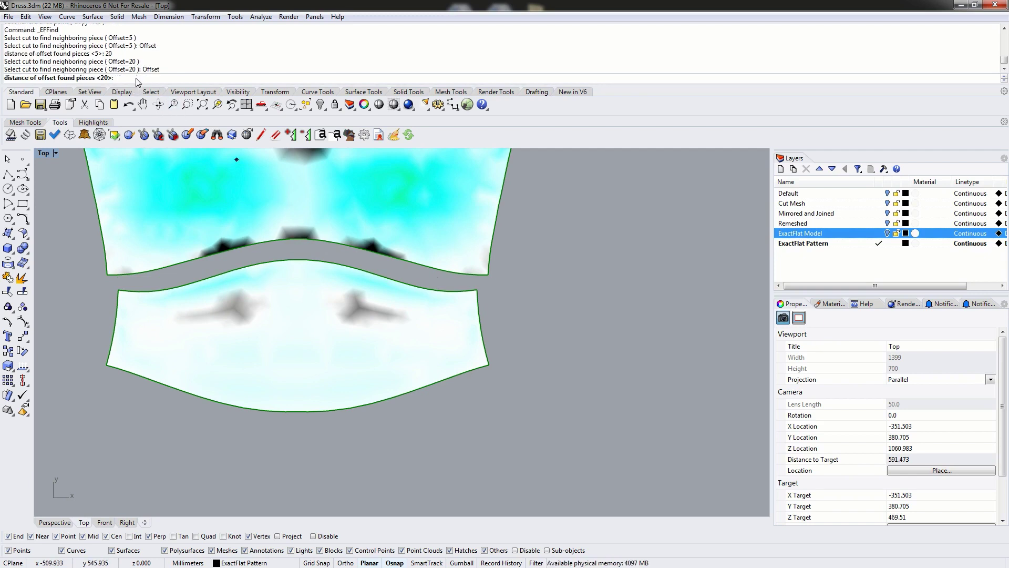
{"action": "type", "text": "40"}
{"action": "key", "text": "Return"}
{"action": "left_click", "coordinate": [290, 231]}
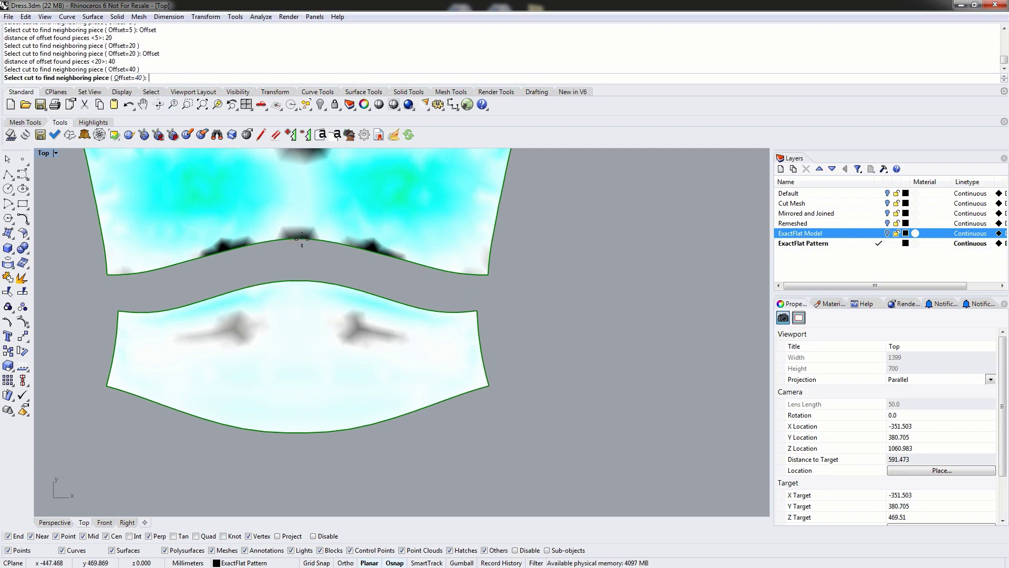
Bring the remaining four neighbouring pieces under the bodice column one after another, from the waist panel to the hem panel, with offset 40
{"action": "scroll", "coordinate": [301, 242], "scroll_direction": "down", "scroll_amount": 3}
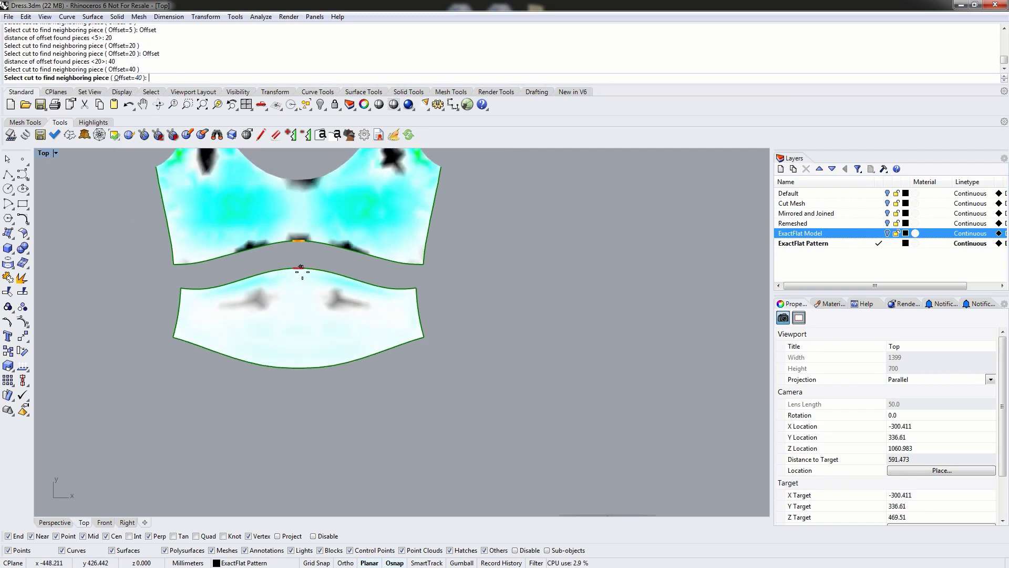
{"action": "left_click", "coordinate": [297, 369]}
{"action": "left_click", "coordinate": [298, 465]}
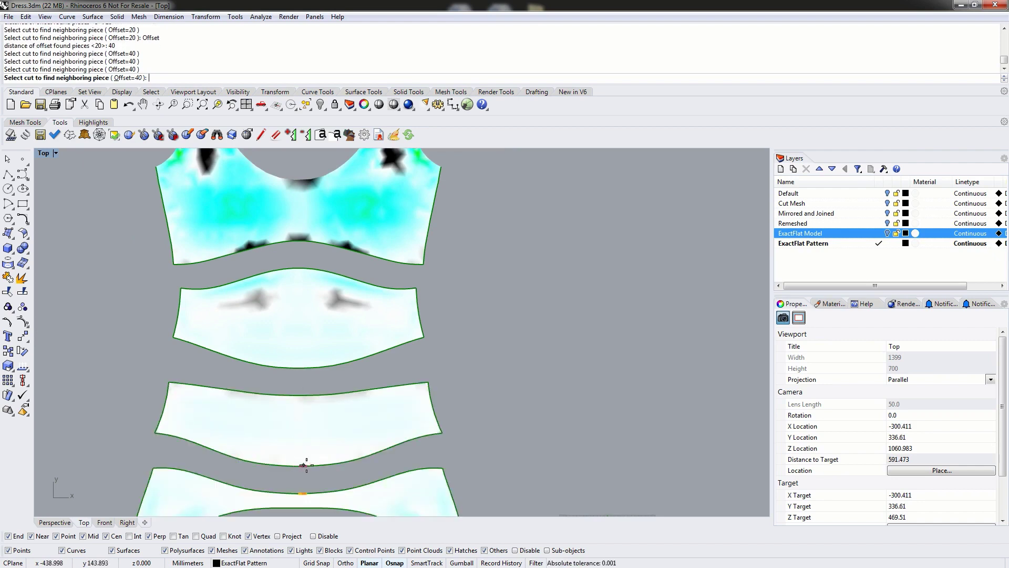
{"action": "scroll", "coordinate": [320, 467], "scroll_direction": "down", "scroll_amount": 5}
{"action": "right_click_drag", "start_coordinate": [336, 461], "coordinate": [341, 234]}
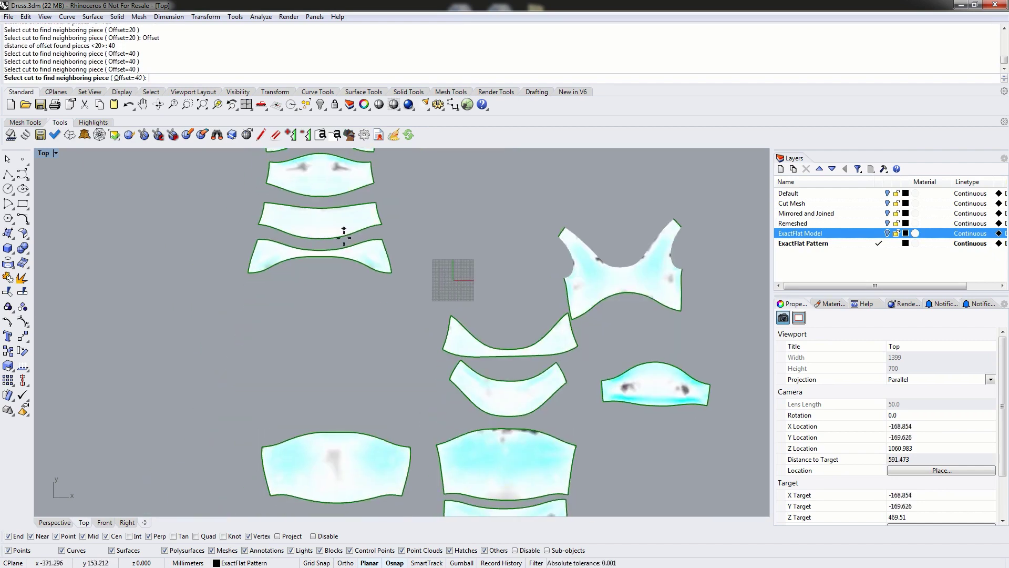
{"action": "left_click", "coordinate": [319, 259]}
{"action": "left_click", "coordinate": [319, 336]}
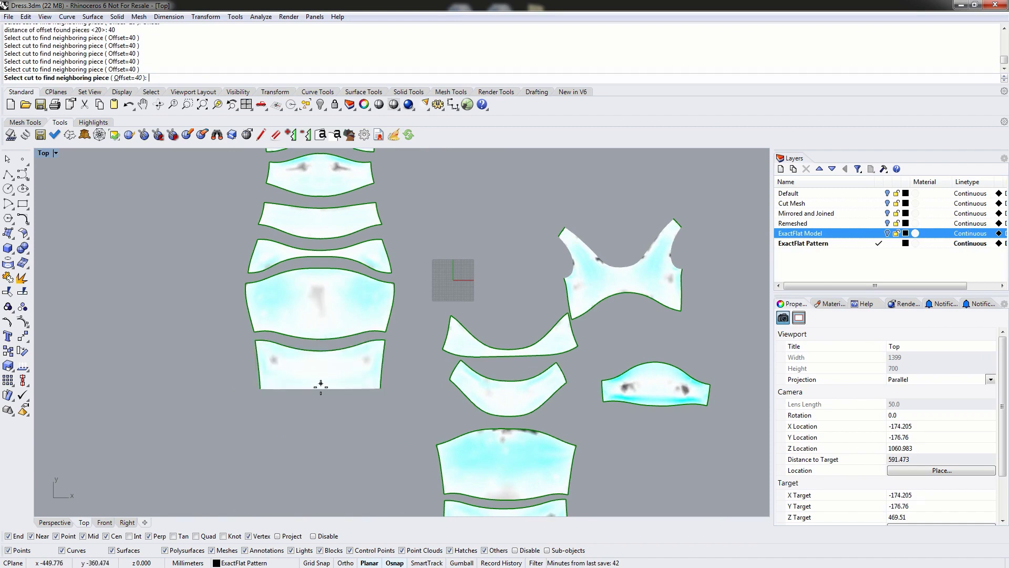
{"action": "scroll", "coordinate": [322, 338], "scroll_direction": "down", "scroll_amount": 3}
{"action": "right_click_drag", "start_coordinate": [402, 232], "coordinate": [363, 335]}
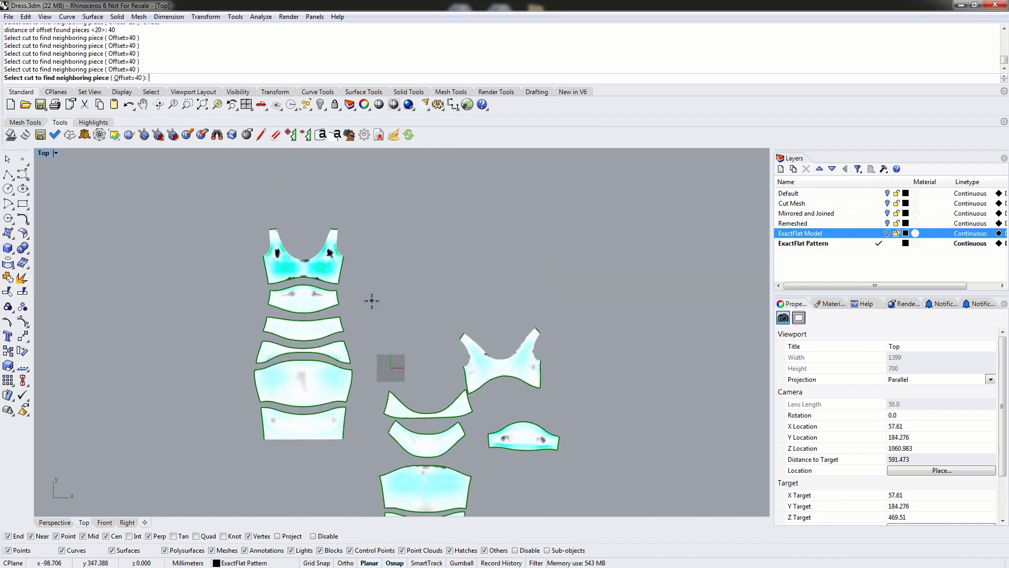
Find the piece adjoining the front bodice's side cut with offset 40 and move this back bodice clear of the front column
{"action": "left_click", "coordinate": [343, 269]}
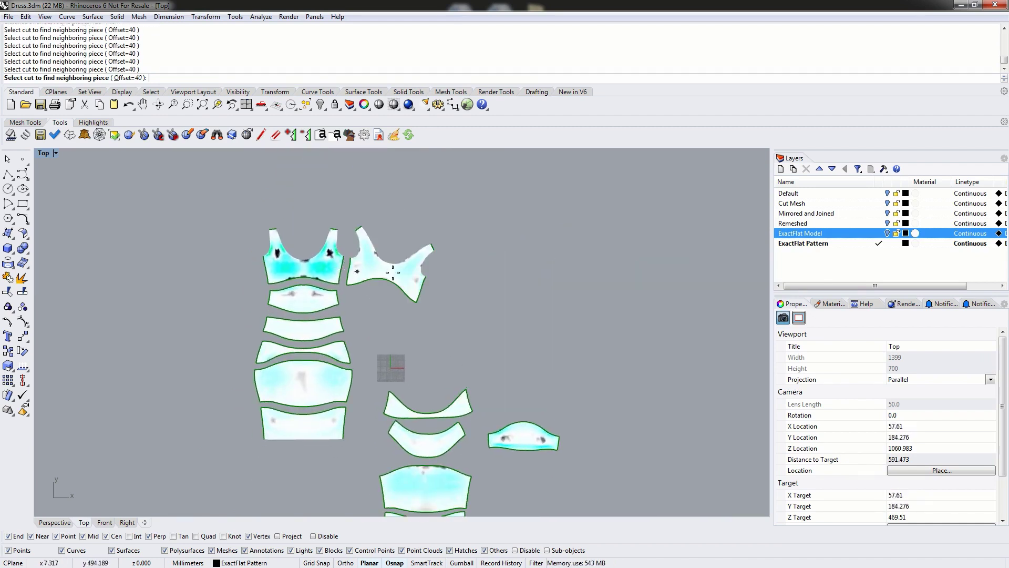
{"action": "key", "text": "Return"}
{"action": "left_click_drag", "start_coordinate": [389, 268], "coordinate": [423, 270]}
Rotate the back bodice about one lower corner until both of its lower corners lie on a horizontal line
{"action": "scroll", "coordinate": [427, 262], "scroll_direction": "up", "scroll_amount": 6}
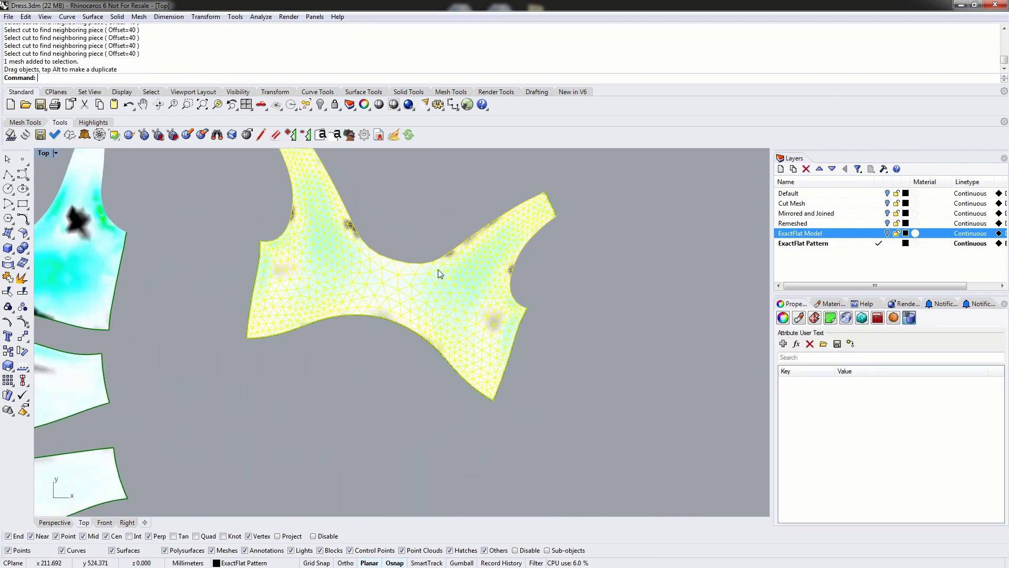
{"action": "type", "text": "rotate"}
{"action": "key", "text": "Return"}
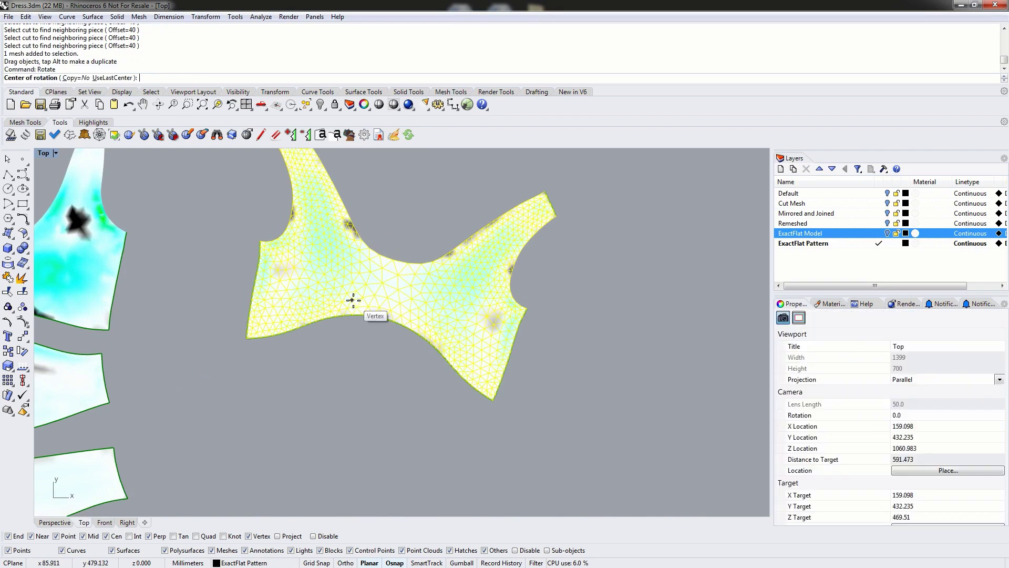
{"action": "left_click", "coordinate": [247, 339]}
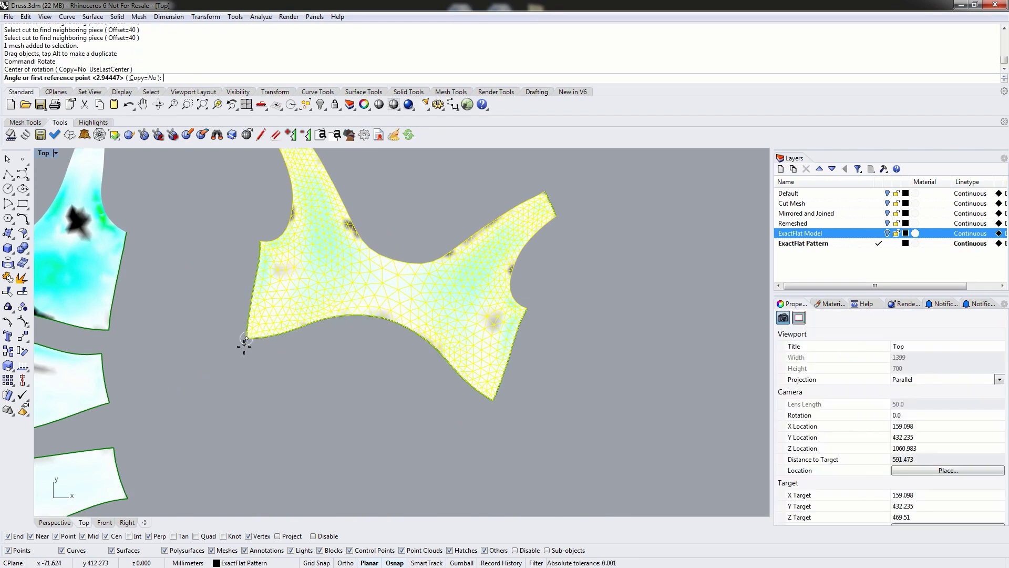
{"action": "left_click", "coordinate": [491, 399]}
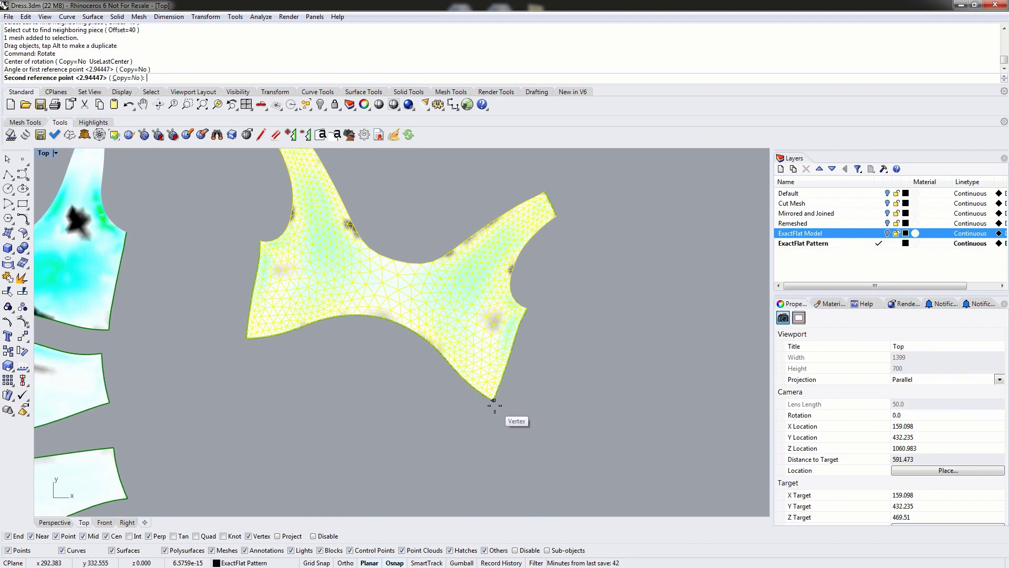
{"action": "key", "text": "shift"}
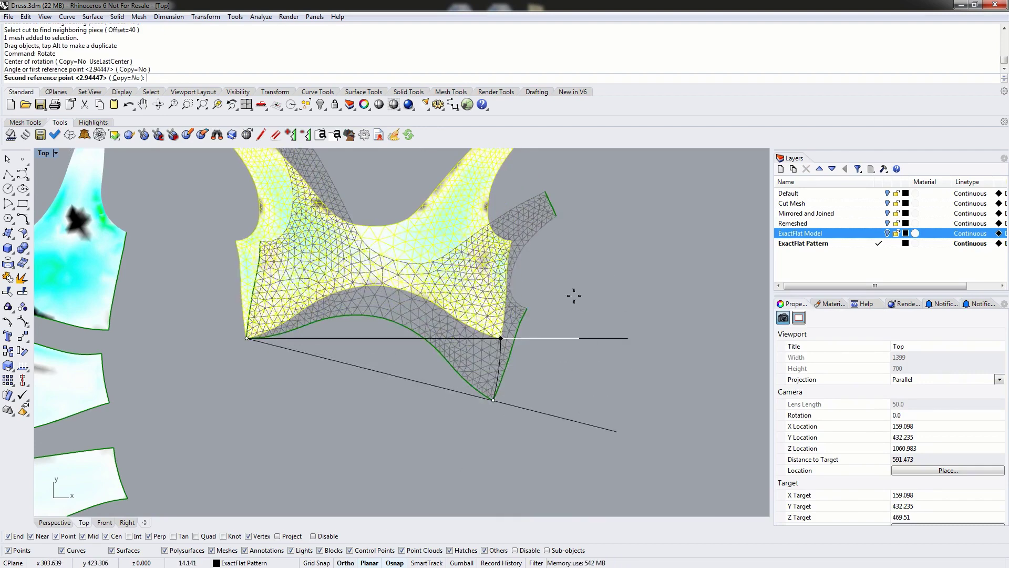
{"action": "left_click", "coordinate": [610, 343]}
Move the levelled back bodice farther away from the front column and clear the selection
{"action": "scroll", "coordinate": [578, 333], "scroll_direction": "down", "scroll_amount": 3}
{"action": "right_click_drag", "start_coordinate": [471, 342], "coordinate": [426, 314]}
{"action": "left_click_drag", "start_coordinate": [402, 202], "coordinate": [438, 205]}
{"action": "key", "text": "Escape"}
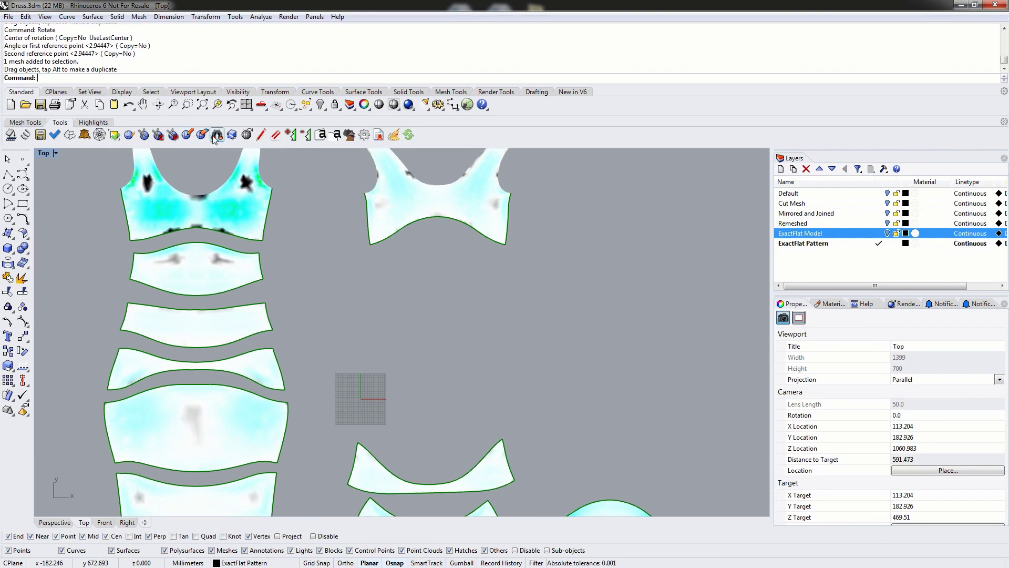
Use Find with offset 40 to bring the five adjoining back pieces beneath the back bodice, from the midriff to the hem panel
{"action": "left_click", "coordinate": [217, 135]}
{"action": "left_click", "coordinate": [436, 217]}
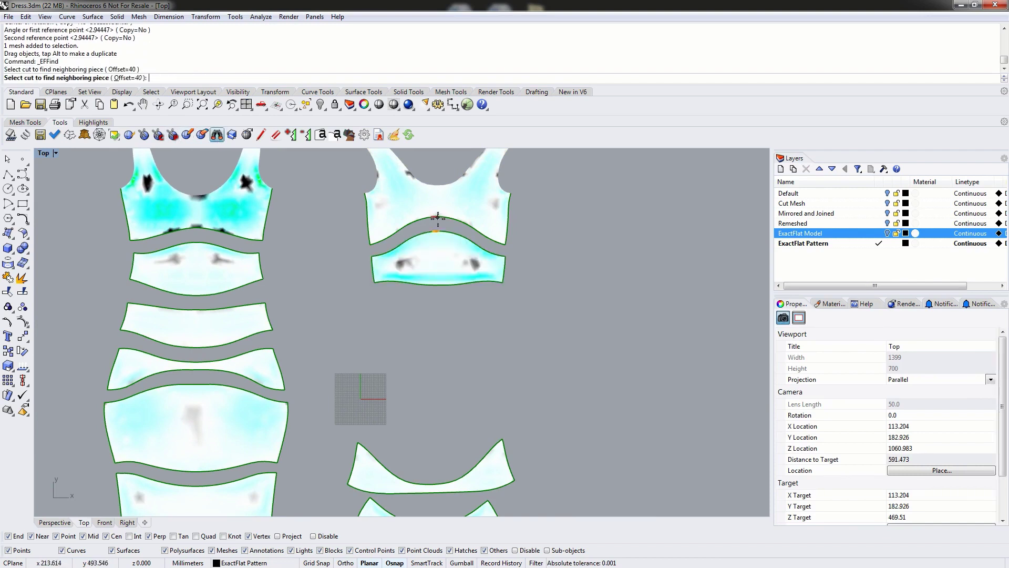
{"action": "left_click", "coordinate": [443, 281]}
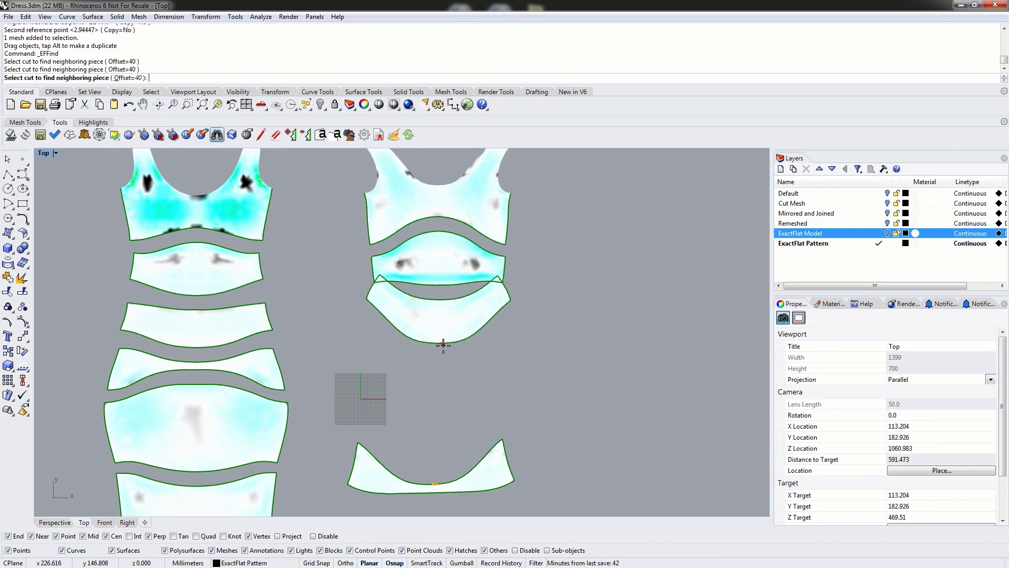
{"action": "left_click", "coordinate": [440, 347]}
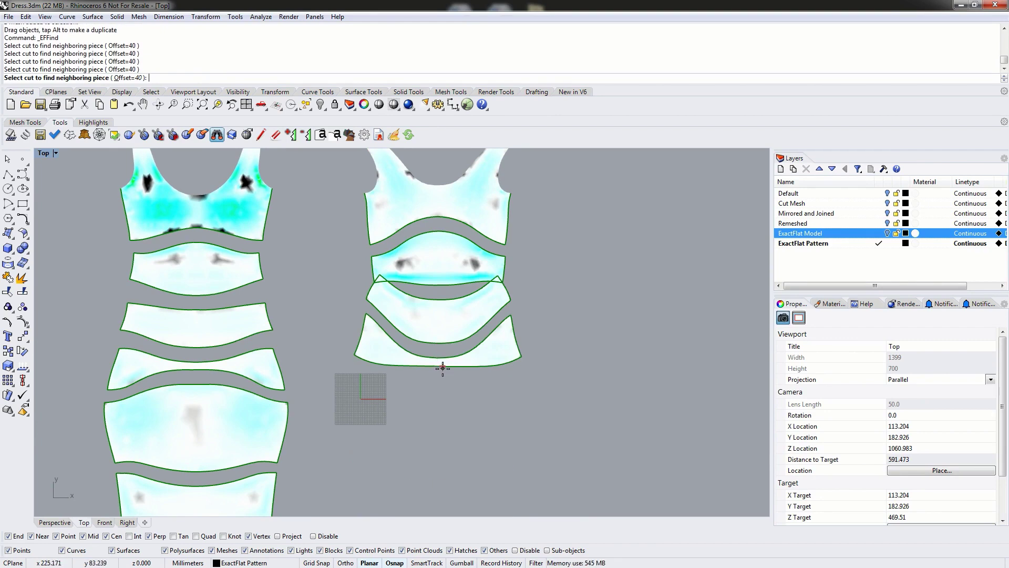
{"action": "left_click", "coordinate": [442, 374]}
{"action": "left_click", "coordinate": [444, 461]}
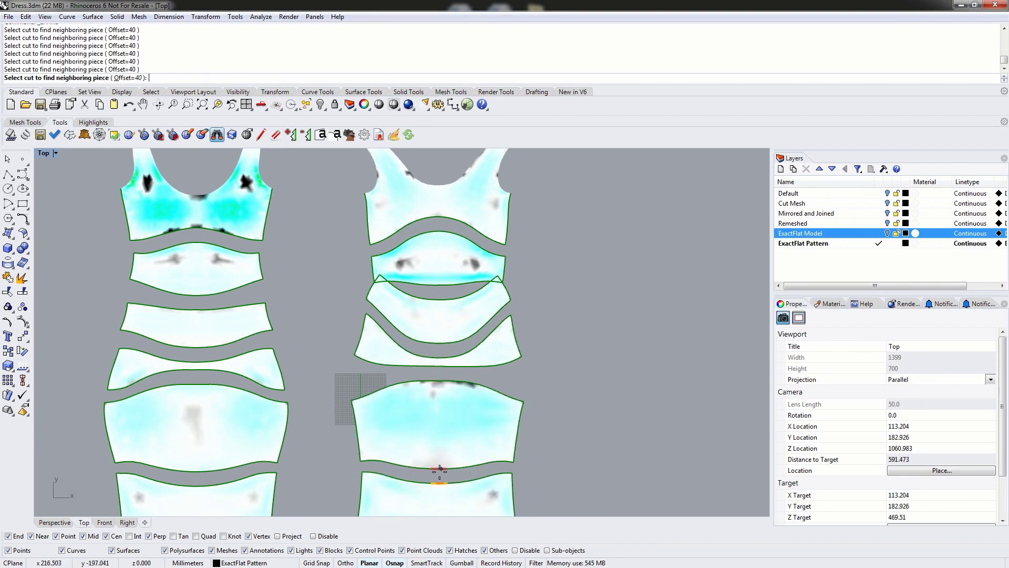
{"action": "scroll", "coordinate": [432, 424], "scroll_direction": "down", "scroll_amount": 3}
{"action": "key", "text": "Return"}
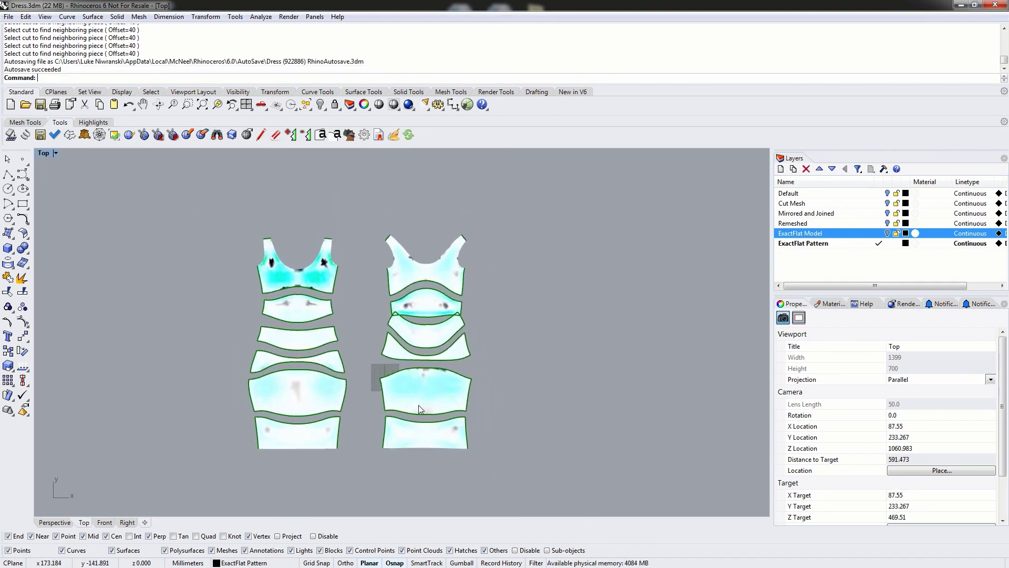
Move the lower four back pieces down together to clear their overlap with the back midriff panel
{"action": "left_click", "coordinate": [418, 341]}
{"action": "left_click", "coordinate": [403, 357], "text": "shift"}
{"action": "left_click", "coordinate": [423, 396], "text": "shift"}
{"action": "left_click", "coordinate": [426, 437], "text": "shift"}
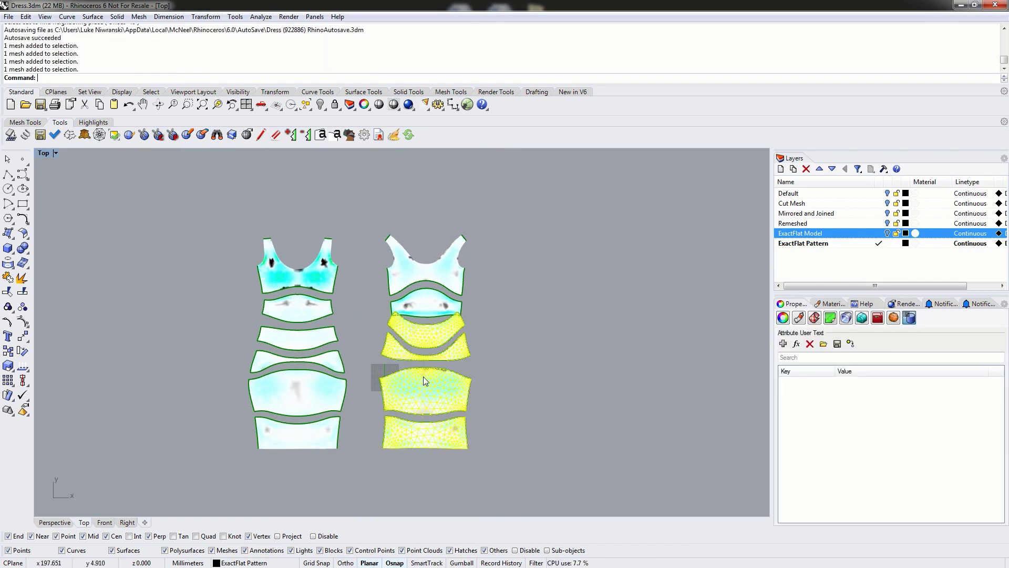
{"action": "left_click_drag", "start_coordinate": [424, 376], "coordinate": [425, 394]}
{"action": "left_click", "coordinate": [531, 265]}
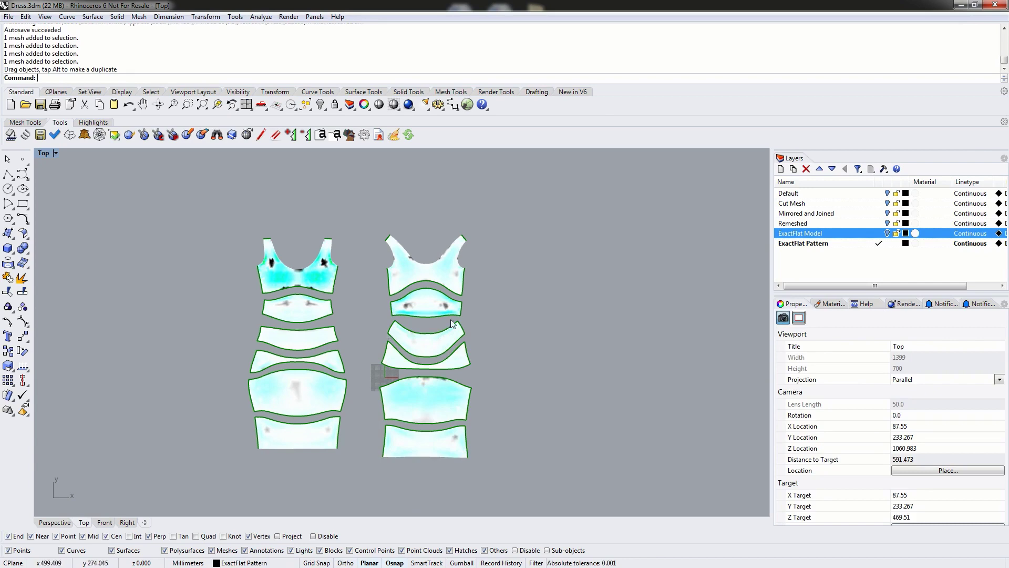
Set the Top viewport's display mode to Rendered to show the fabric print on the front and back pattern pieces
{"action": "scroll", "coordinate": [403, 283], "scroll_direction": "up", "scroll_amount": 3}
{"action": "right_click_drag", "start_coordinate": [326, 280], "coordinate": [412, 304]}
{"action": "scroll", "coordinate": [401, 297], "scroll_direction": "down", "scroll_amount": 5}
{"action": "scroll", "coordinate": [380, 301], "scroll_direction": "up", "scroll_amount": 2}
{"action": "scroll", "coordinate": [402, 315], "scroll_direction": "up", "scroll_amount": 3}
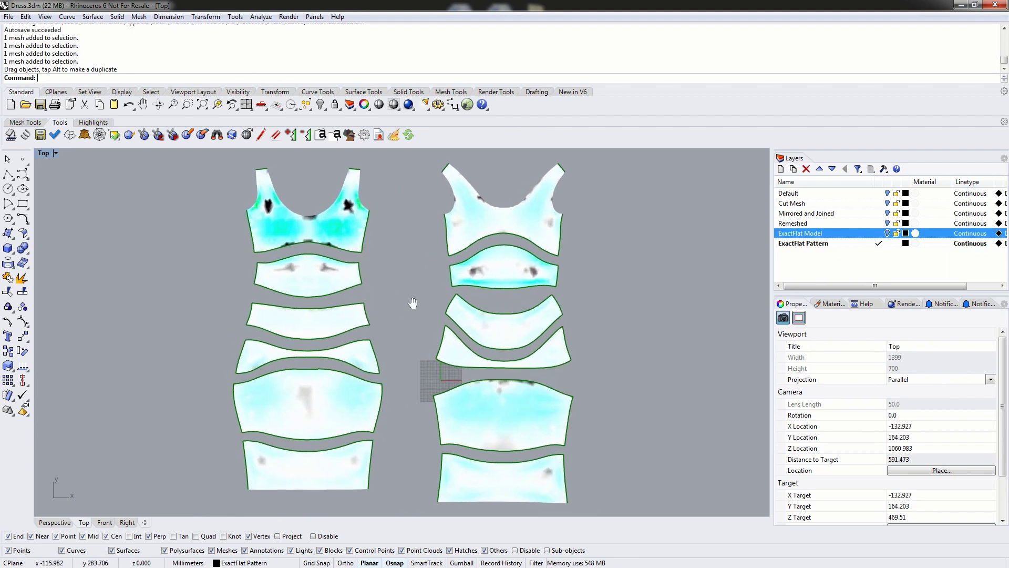
{"action": "left_click", "coordinate": [43, 153]}
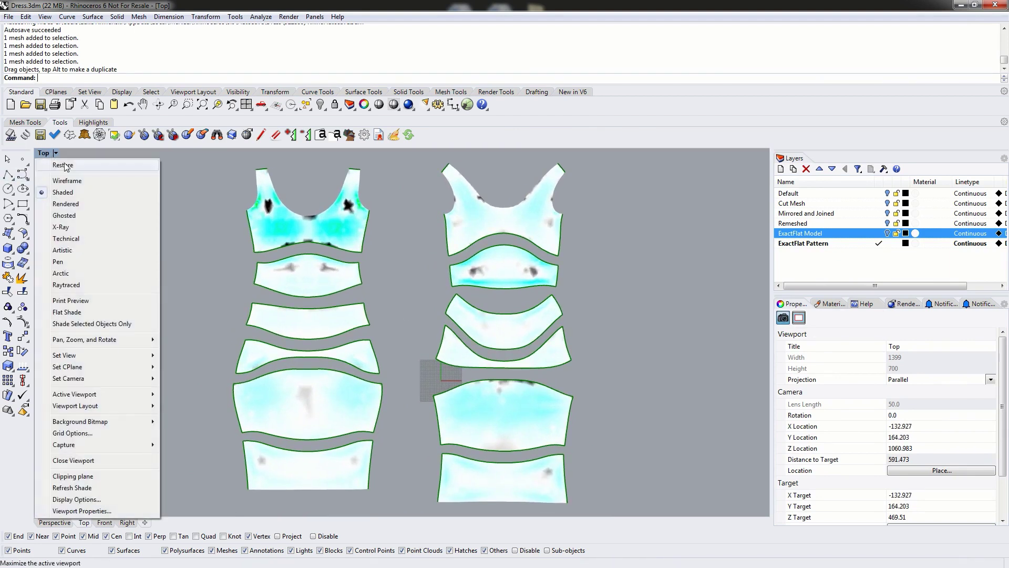
{"action": "left_click", "coordinate": [66, 204]}
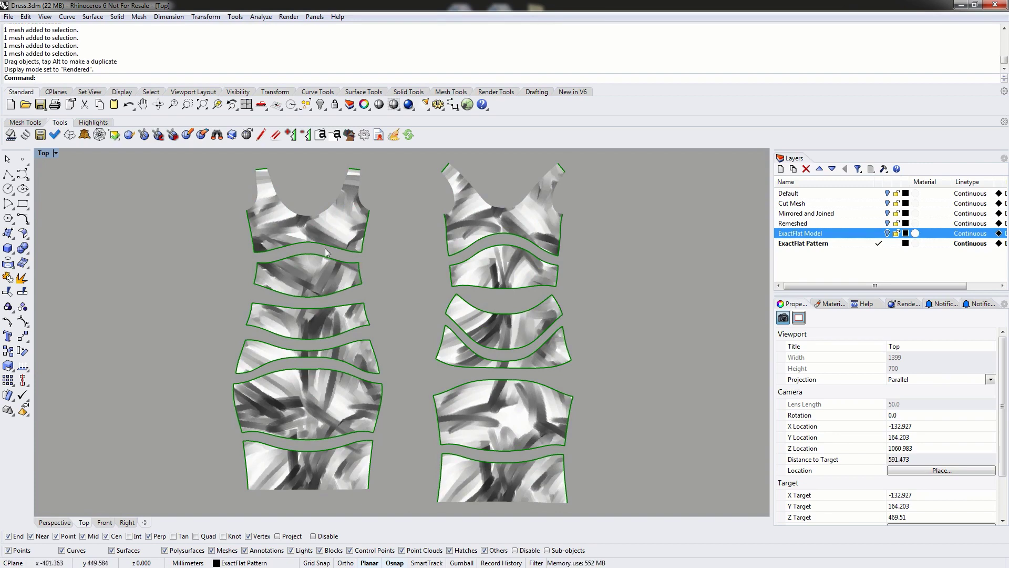
Examine how the brushstroke print continues across the cuts between the front pieces, from the bodice to the hem panel
{"action": "scroll", "coordinate": [305, 237], "scroll_direction": "up", "scroll_amount": 6}
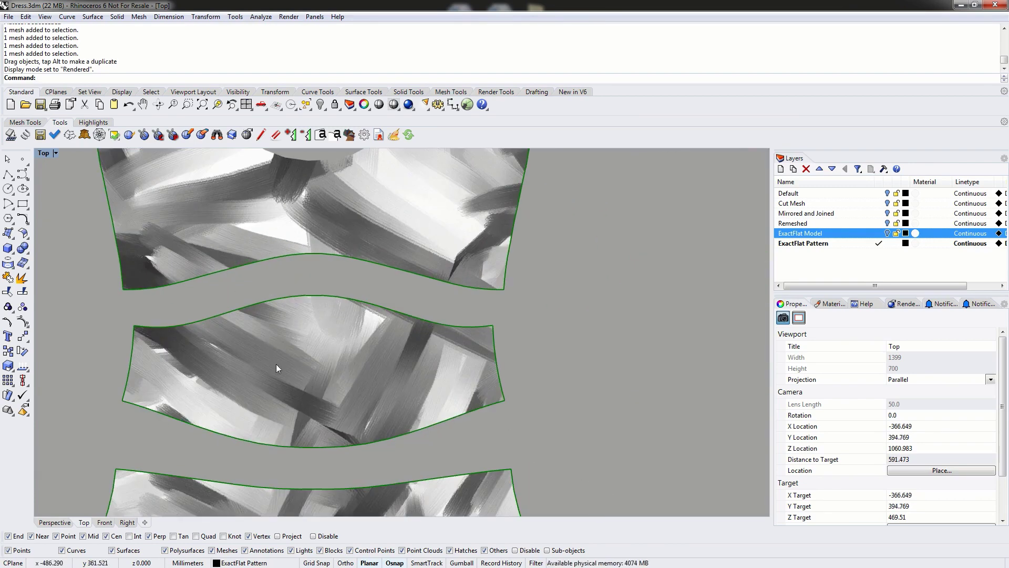
{"action": "right_click_drag", "start_coordinate": [276, 364], "coordinate": [297, 295]}
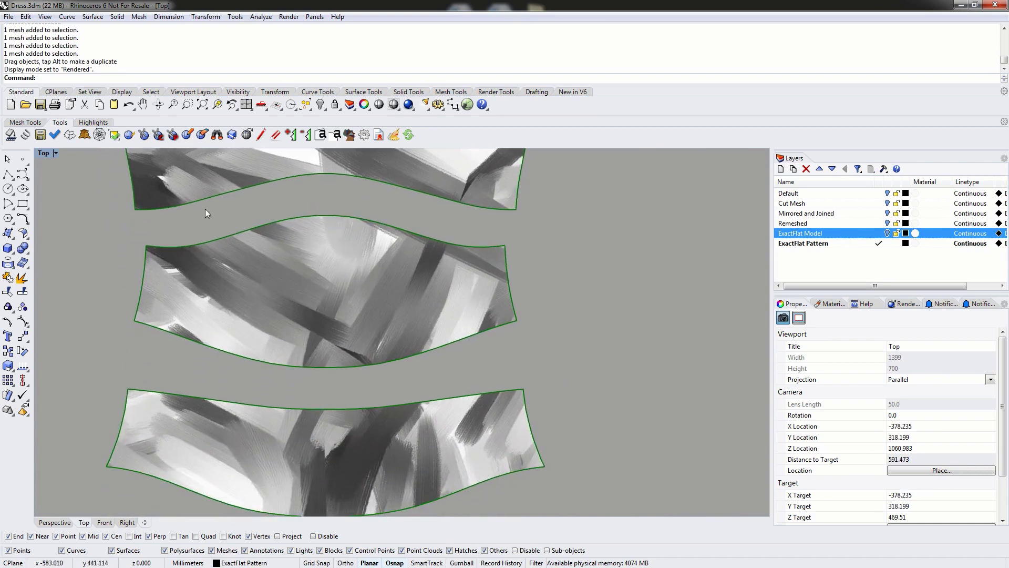
{"action": "right_click_drag", "start_coordinate": [319, 372], "coordinate": [317, 291]}
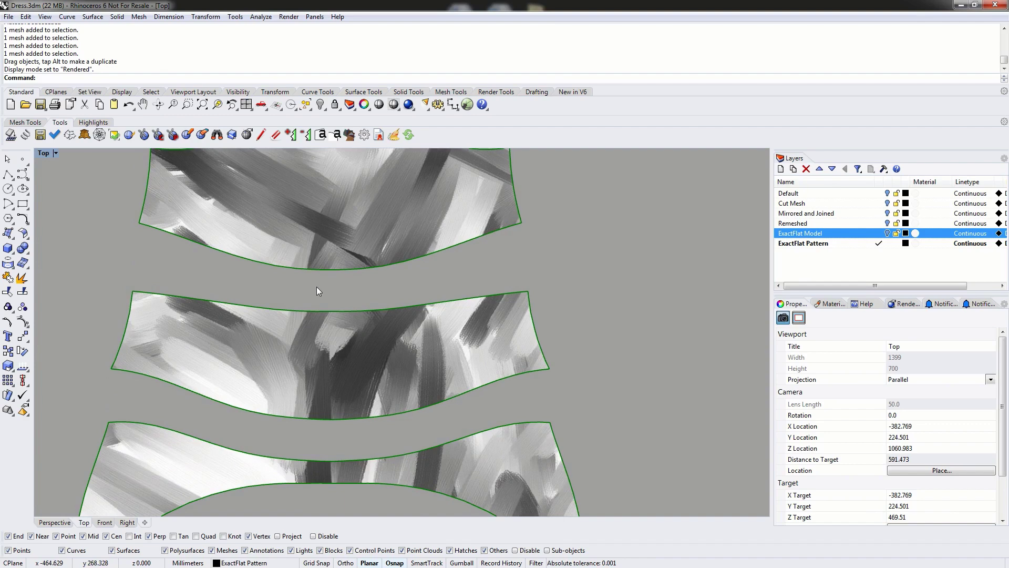
{"action": "right_click_drag", "start_coordinate": [389, 504], "coordinate": [460, 231]}
{"action": "right_click_drag", "start_coordinate": [295, 440], "coordinate": [295, 345]}
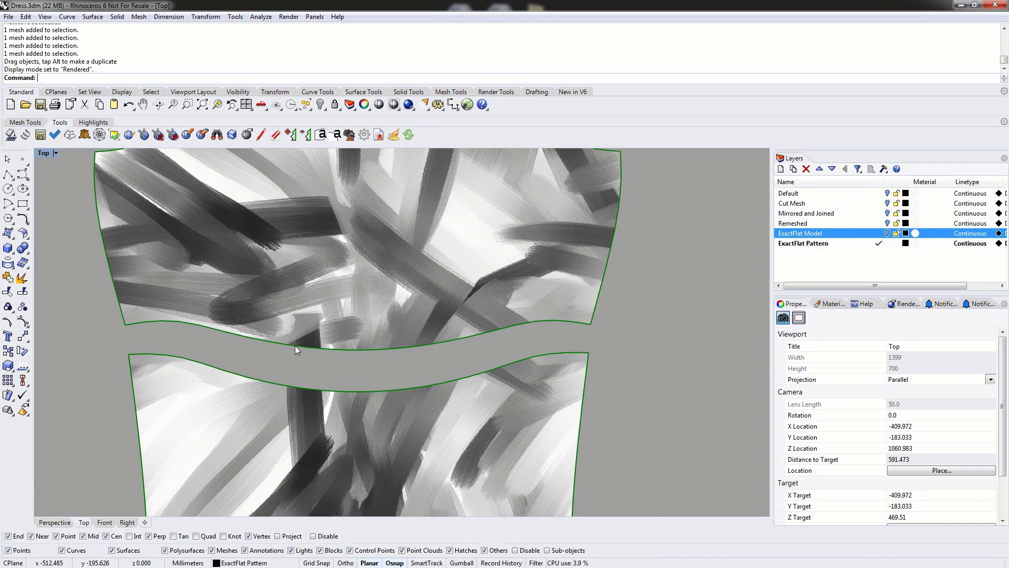
{"action": "scroll", "coordinate": [599, 397], "scroll_direction": "down", "scroll_amount": 6}
{"action": "right_click_drag", "start_coordinate": [664, 292], "coordinate": [438, 283]}
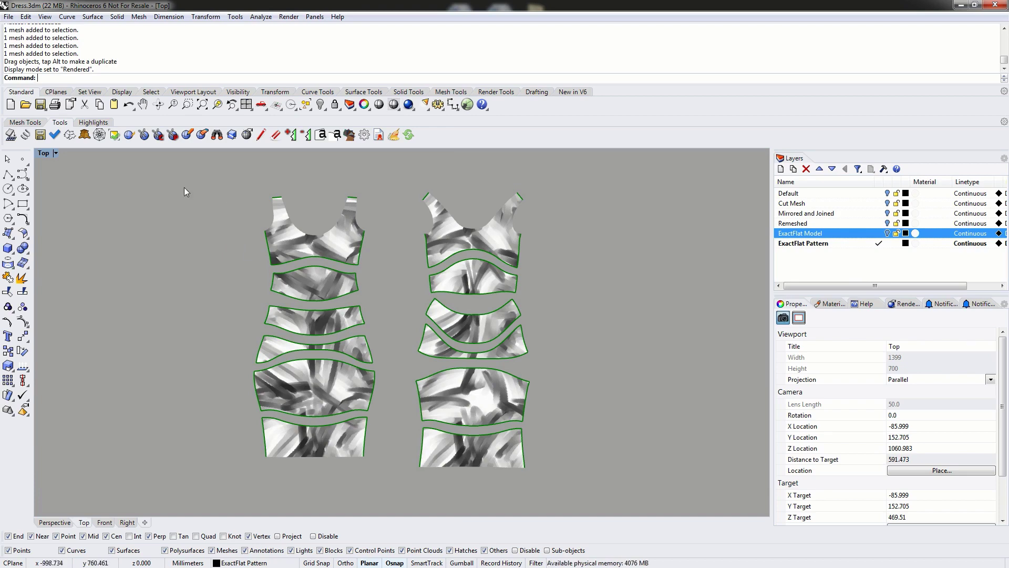
Start Notch Tags and set the default tag to type I, keeping the text %n and the length 0.0
{"action": "scroll", "coordinate": [332, 163], "scroll_direction": "up", "scroll_amount": 5}
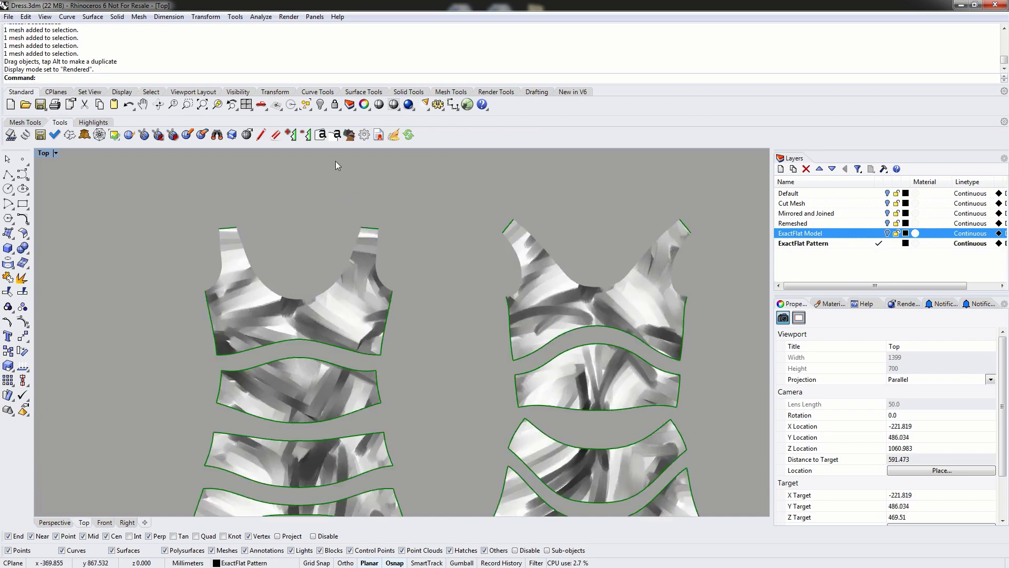
{"action": "left_click", "coordinate": [320, 135]}
{"action": "left_click_drag", "start_coordinate": [523, 202], "coordinate": [705, 63]}
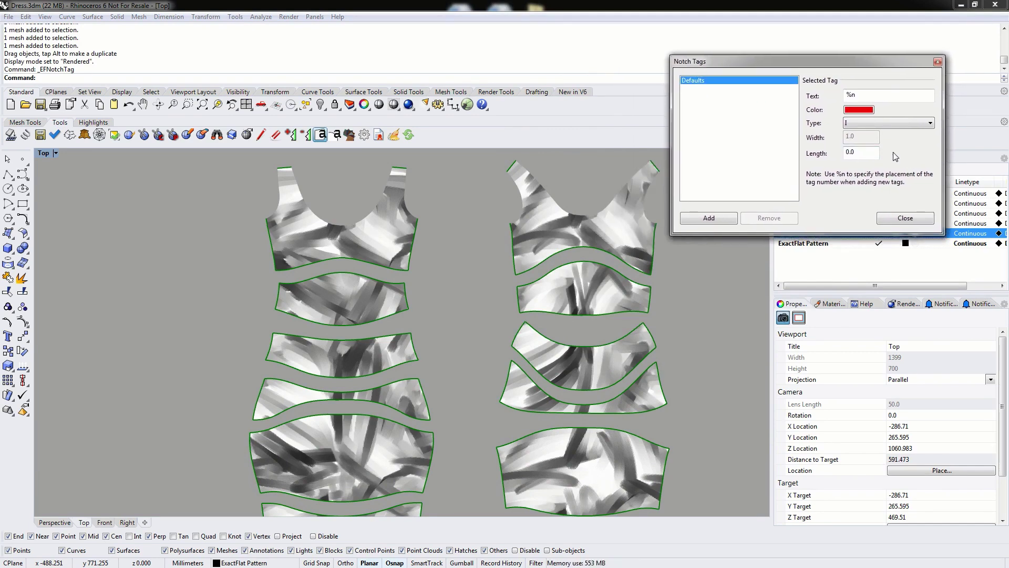
{"action": "left_click", "coordinate": [896, 123]}
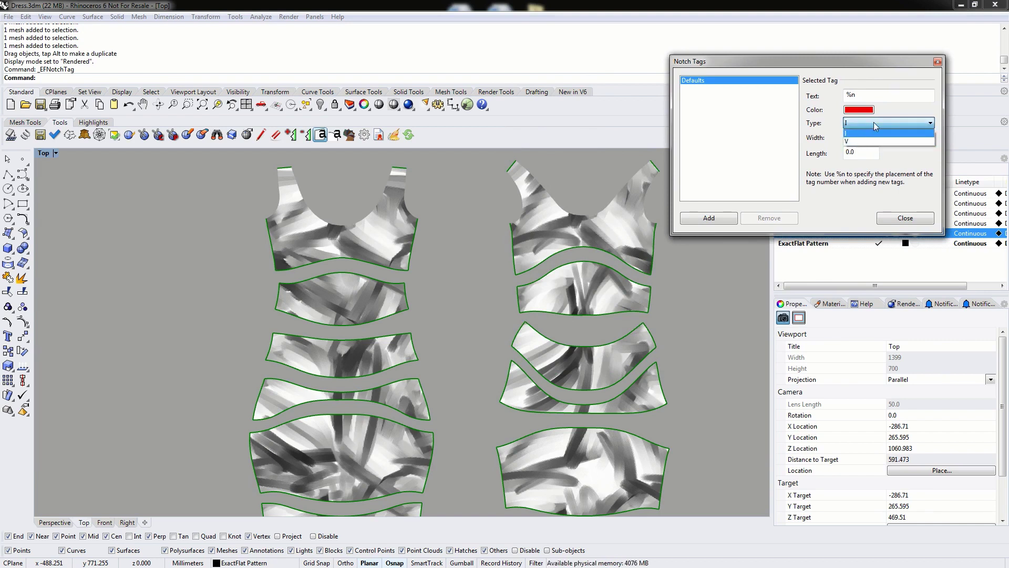
{"action": "left_click", "coordinate": [876, 131]}
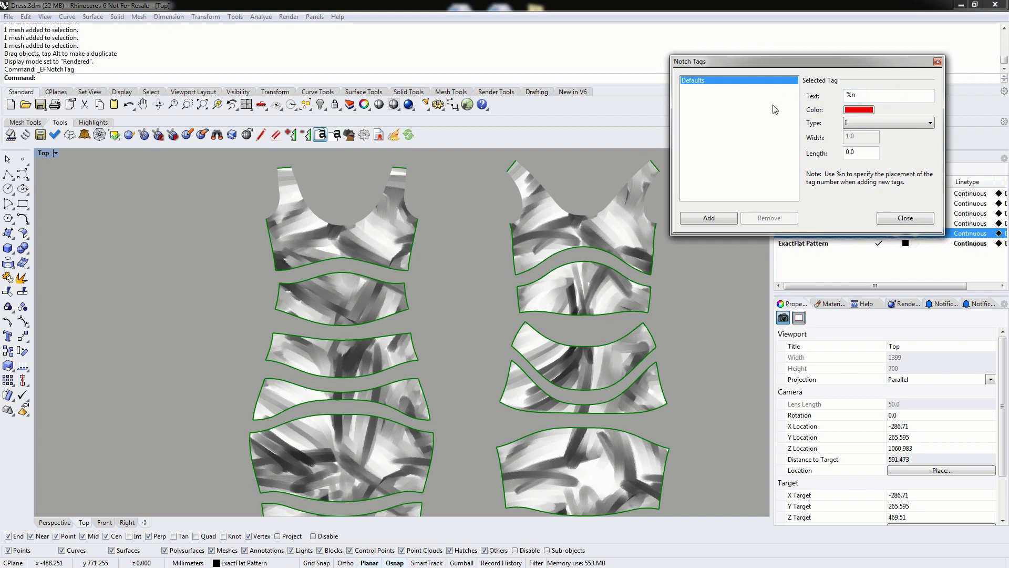
{"action": "left_click_drag", "start_coordinate": [856, 94], "coordinate": [839, 100]}
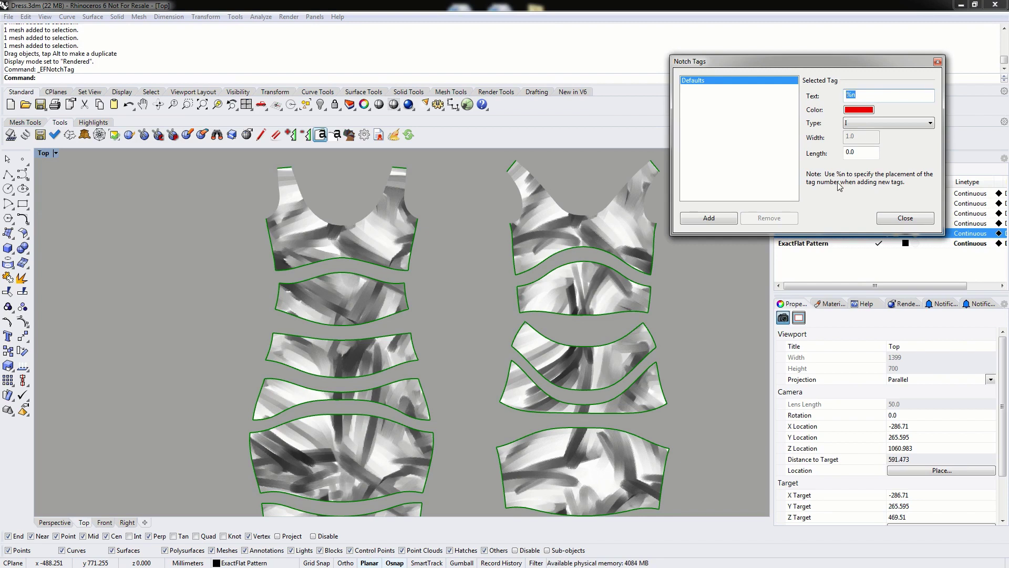
{"action": "left_click", "coordinate": [860, 96]}
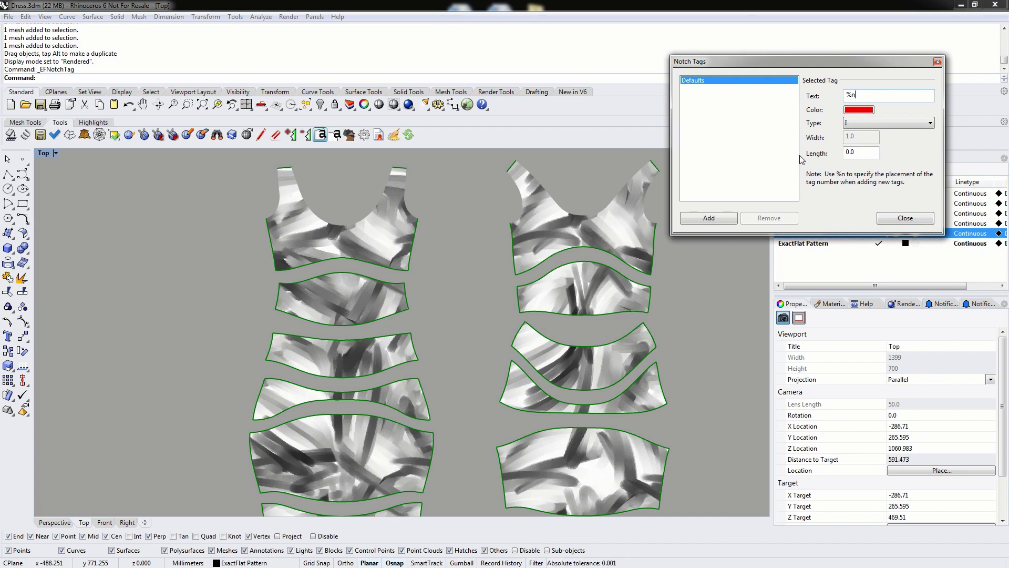
{"action": "left_click", "coordinate": [856, 152]}
Add six notch tags spaced along the seam between the bodice and the midriff panel of the left-hand pattern column
{"action": "left_click", "coordinate": [709, 218]}
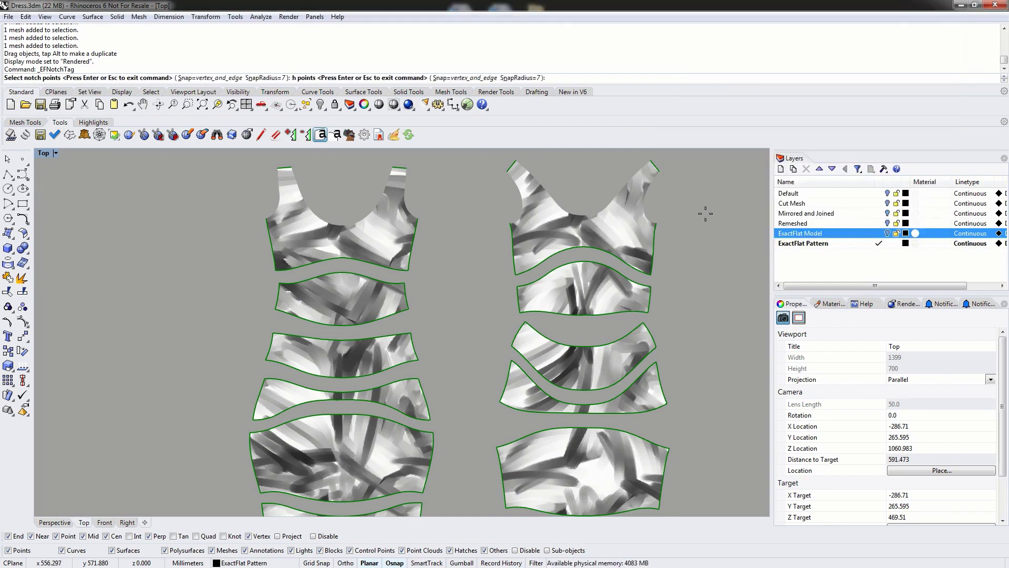
{"action": "scroll", "coordinate": [312, 289], "scroll_direction": "up", "scroll_amount": 3}
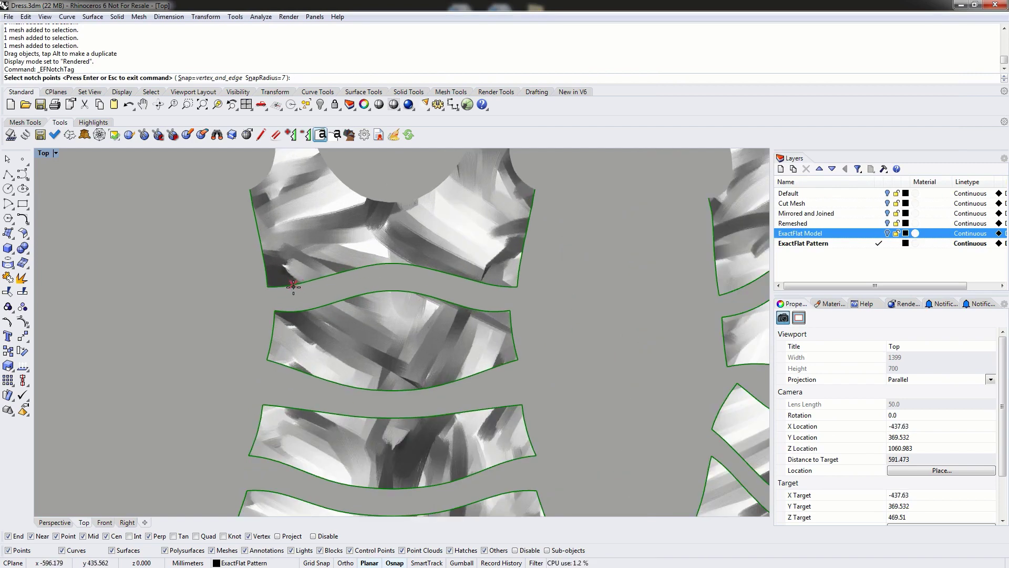
{"action": "left_click", "coordinate": [293, 286]}
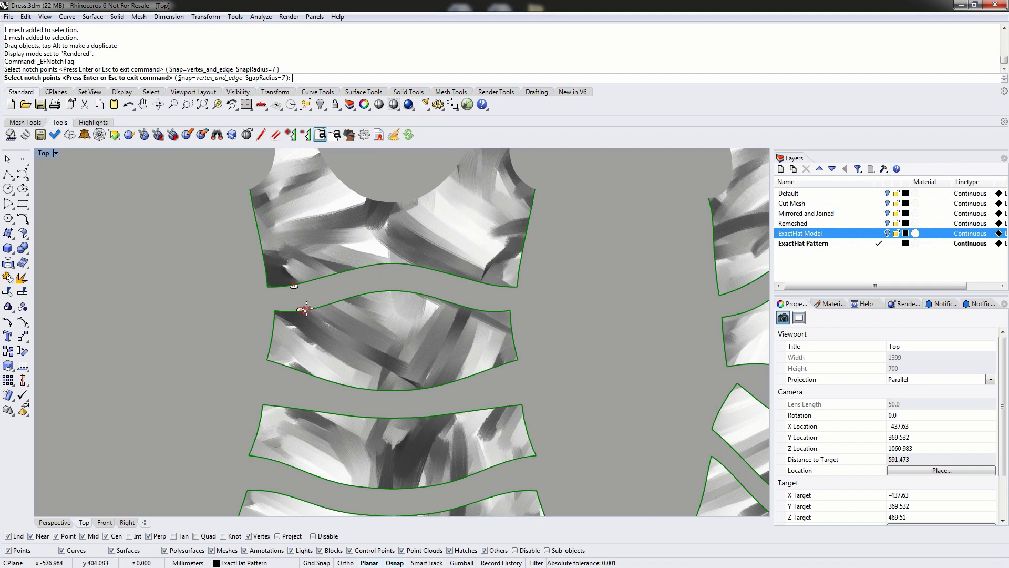
{"action": "left_click", "coordinate": [301, 310]}
{"action": "left_click", "coordinate": [334, 274]}
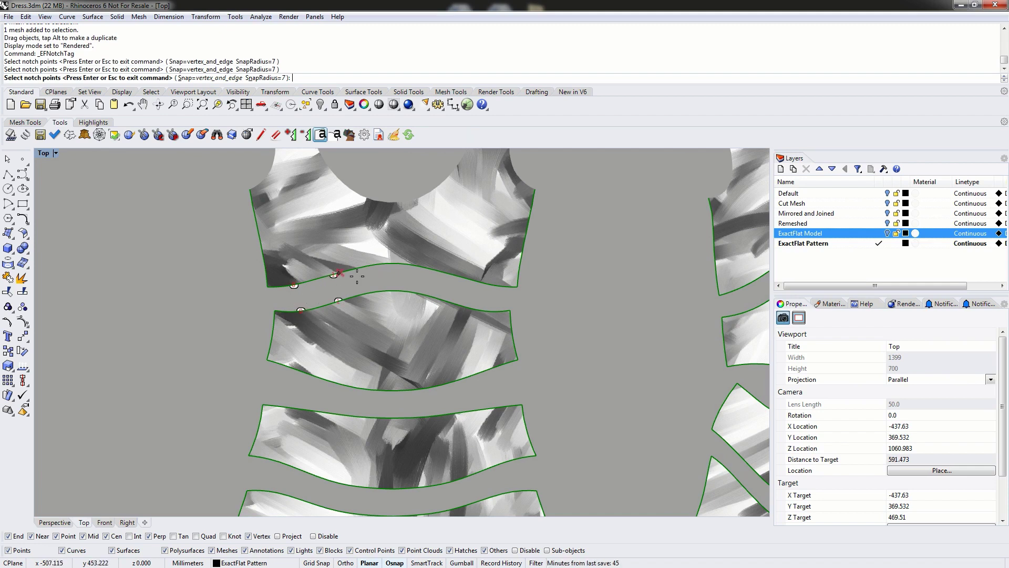
{"action": "left_click", "coordinate": [379, 264]}
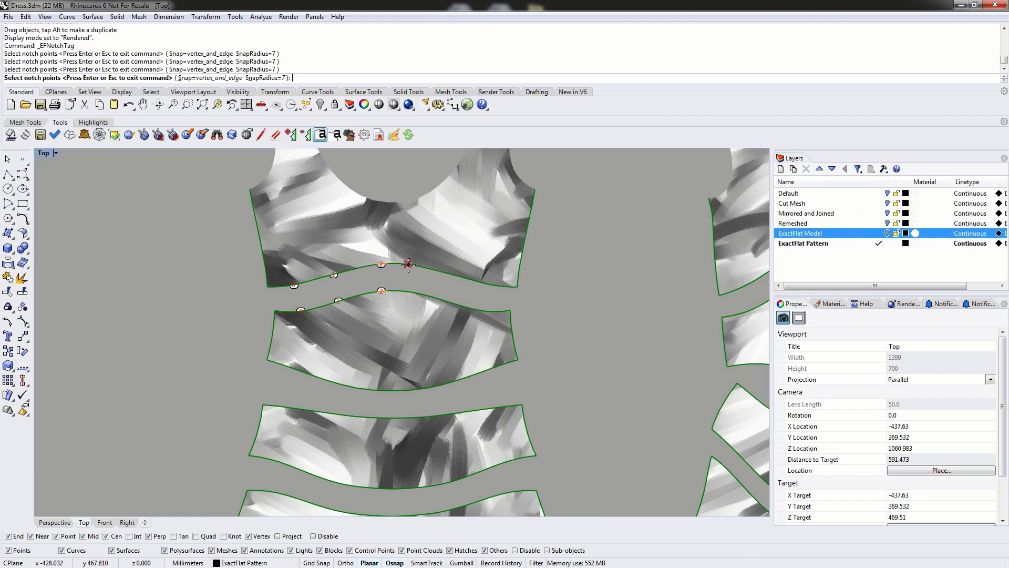
{"action": "left_click", "coordinate": [427, 269]}
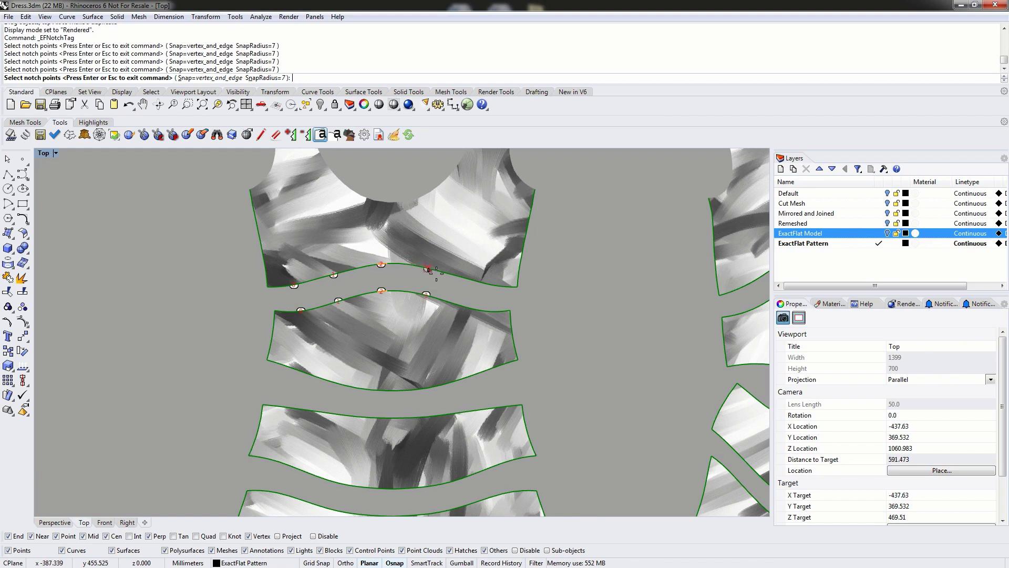
{"action": "left_click", "coordinate": [465, 278]}
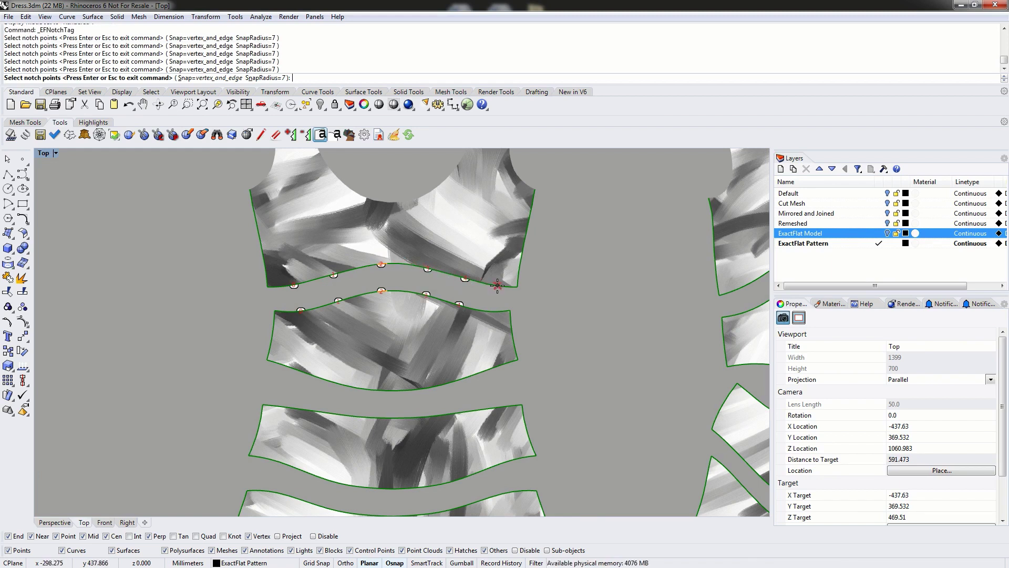
{"action": "left_click", "coordinate": [497, 285]}
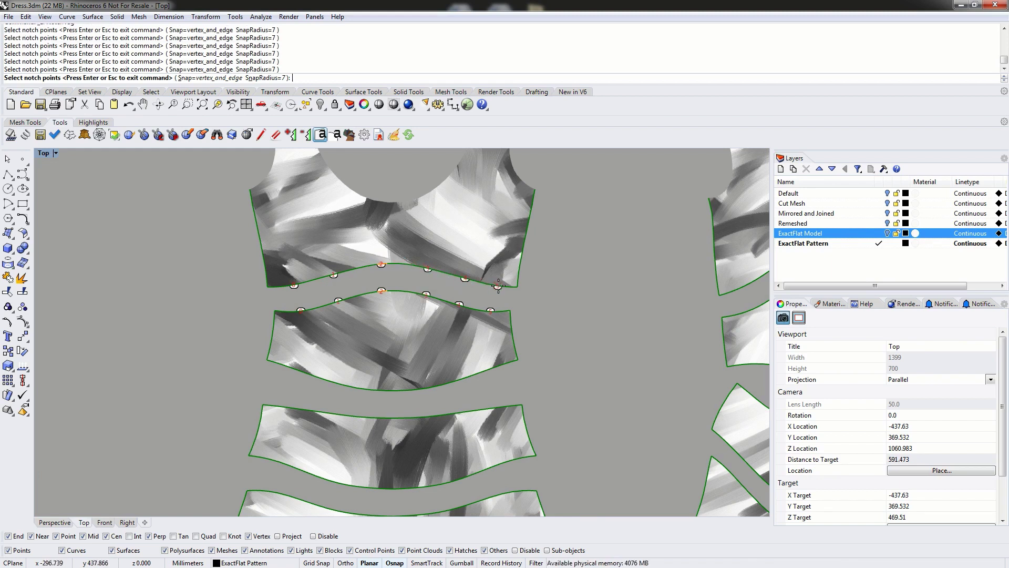
Add six more notch tags along the midriff panel's lower seam in the left-hand column and finish Notch Tags
{"action": "left_click", "coordinate": [293, 368]}
{"action": "left_click", "coordinate": [328, 381]}
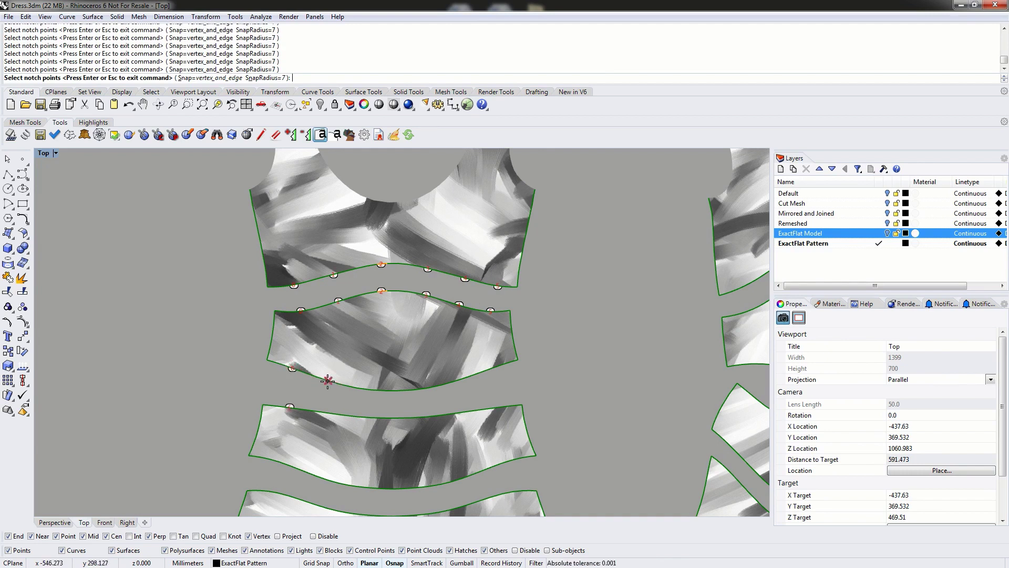
{"action": "left_click", "coordinate": [375, 389]}
{"action": "left_click", "coordinate": [428, 386]}
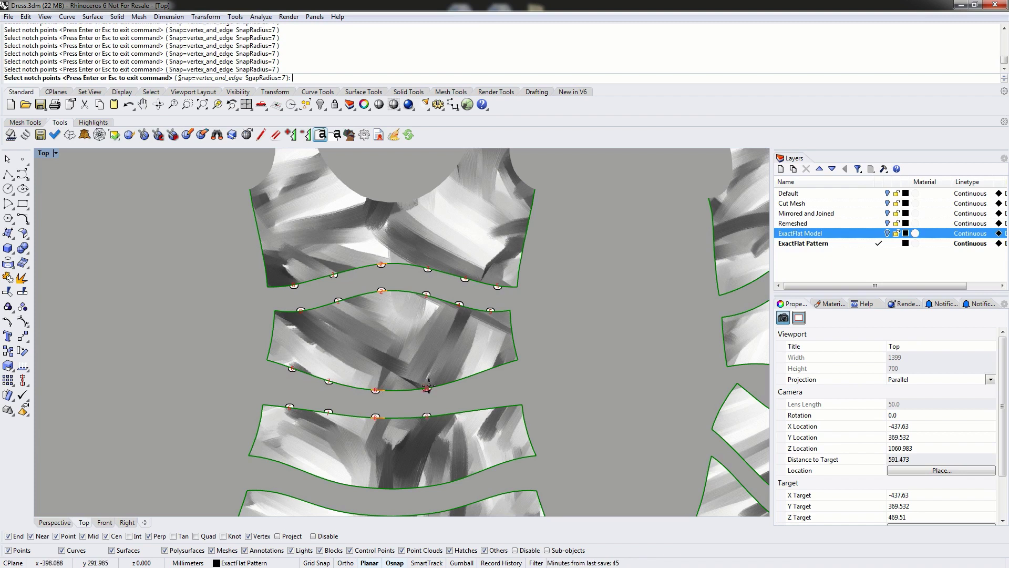
{"action": "left_click", "coordinate": [475, 374]}
{"action": "left_click", "coordinate": [507, 365]}
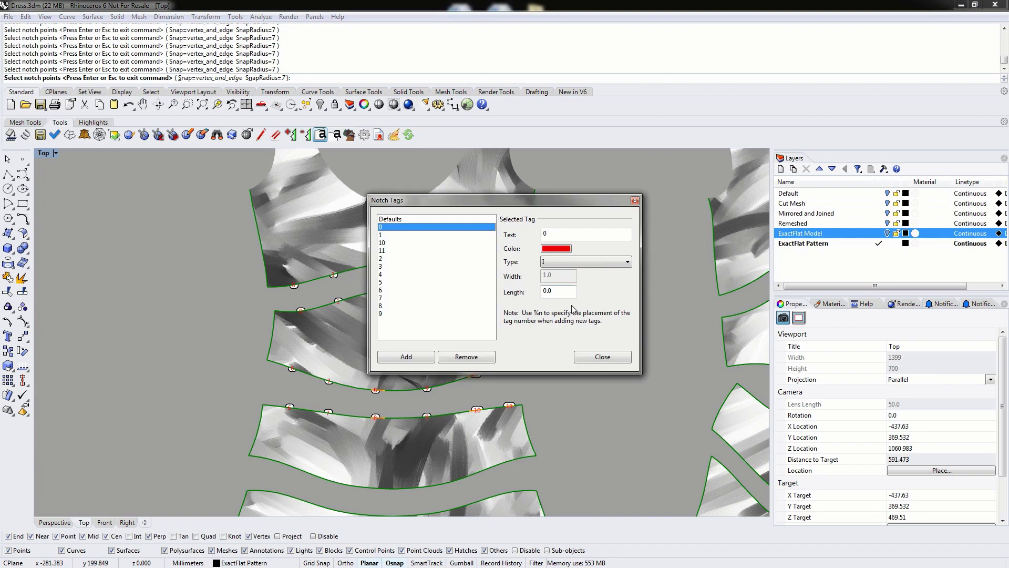
{"action": "left_click", "coordinate": [608, 357]}
Export the pattern pieces as an Autocad DXF file named Dress in the Demo 5 - Printed Dress folder
{"action": "scroll", "coordinate": [544, 275], "scroll_direction": "down", "scroll_amount": 7}
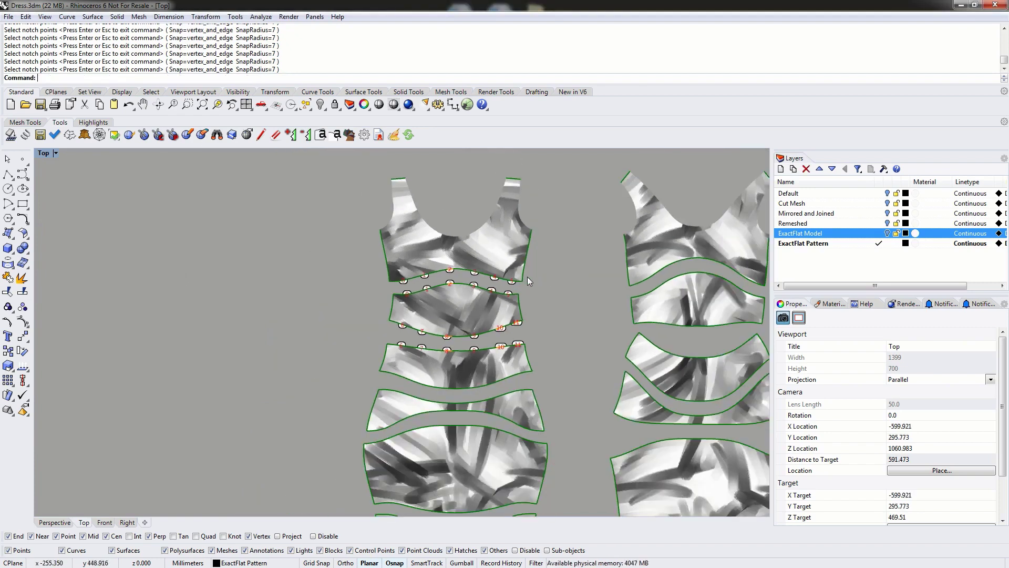
{"action": "right_click_drag", "start_coordinate": [453, 263], "coordinate": [417, 313]}
{"action": "scroll", "coordinate": [418, 257], "scroll_direction": "up", "scroll_amount": 3}
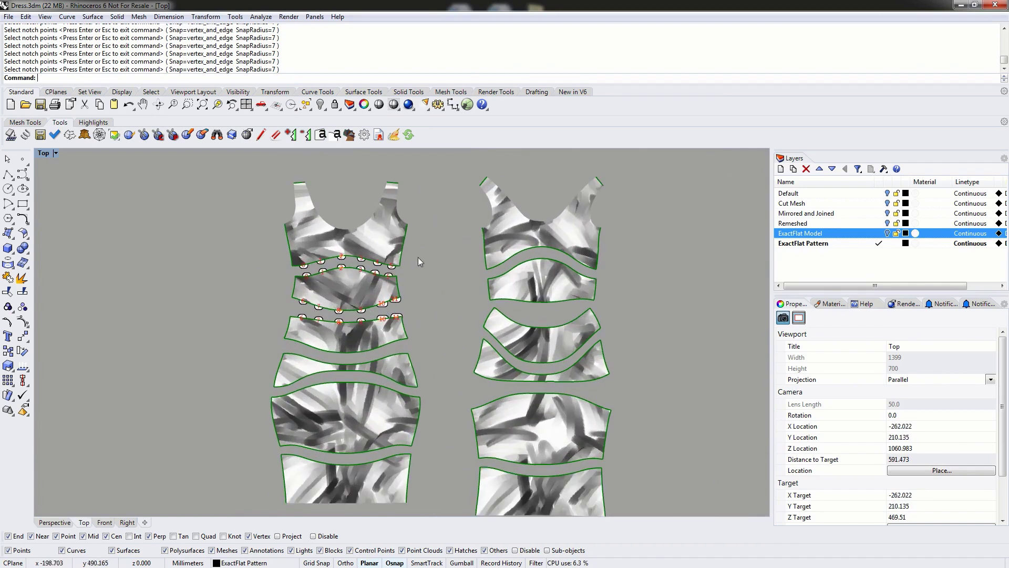
{"action": "scroll", "coordinate": [403, 241], "scroll_direction": "down", "scroll_amount": 2}
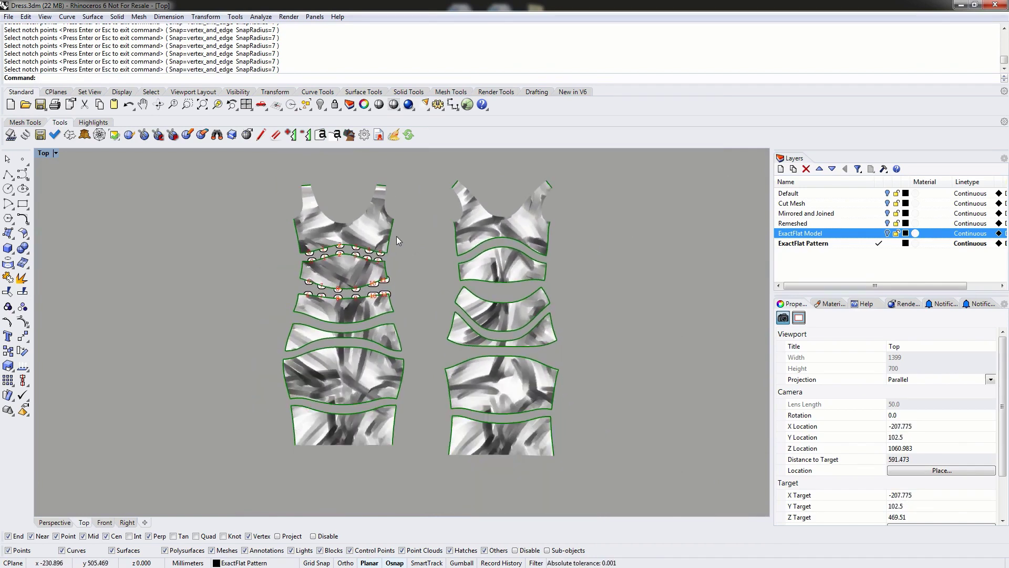
{"action": "left_click", "coordinate": [40, 135]}
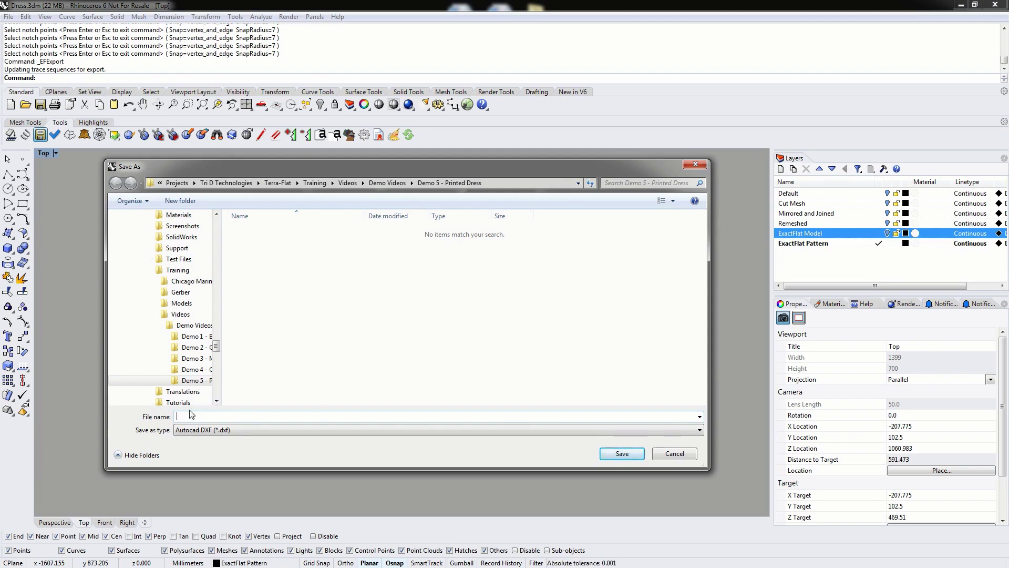
{"action": "type", "text": "Dress"}
{"action": "key", "text": "Return"}
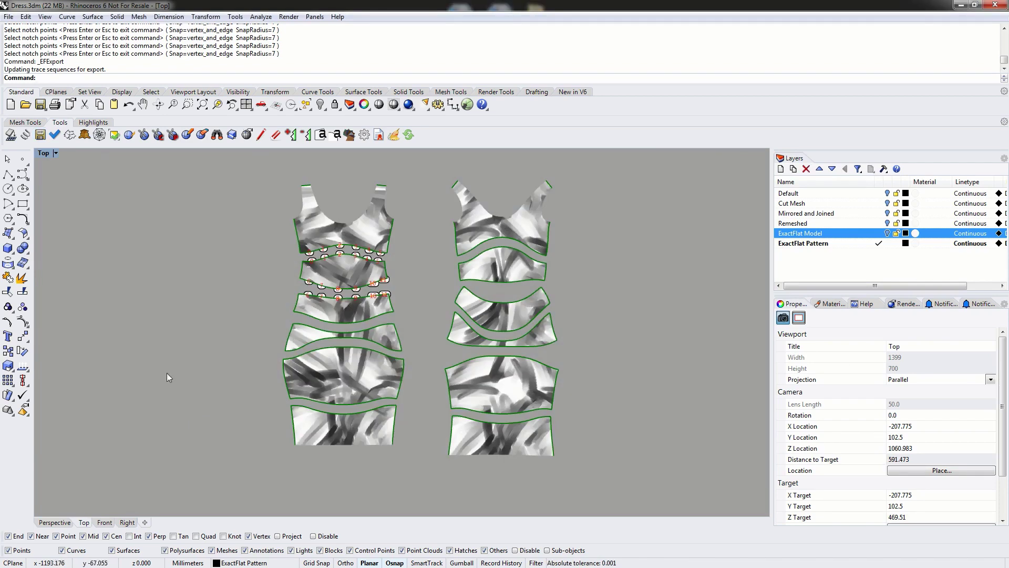
Import dress.dxf with automatic mesh precision and with model and layout units in millimeters
{"action": "scroll", "coordinate": [428, 329], "scroll_direction": "down", "scroll_amount": 2}
{"action": "right_click_drag", "start_coordinate": [557, 306], "coordinate": [343, 280]}
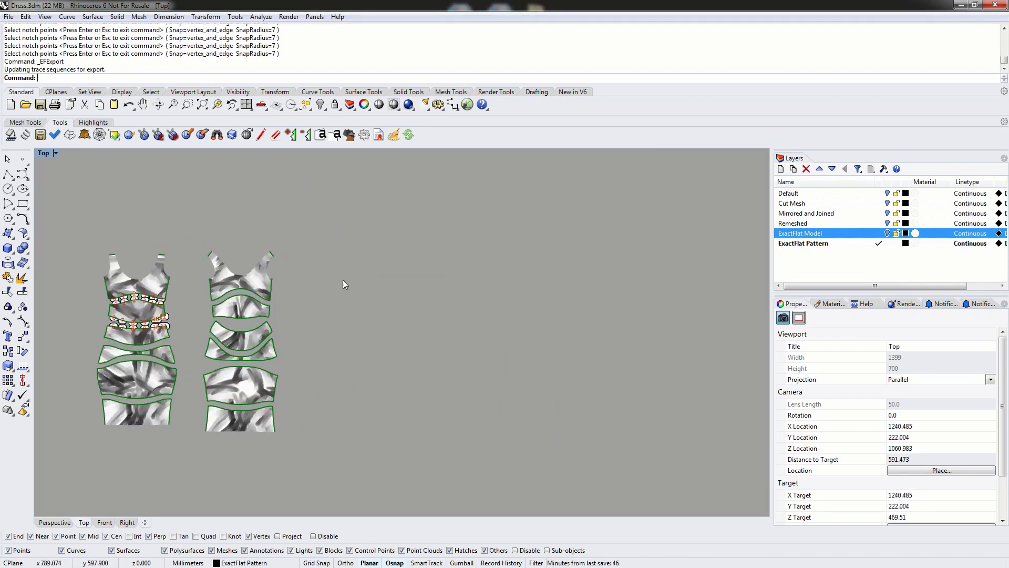
{"action": "type", "text": "Import"}
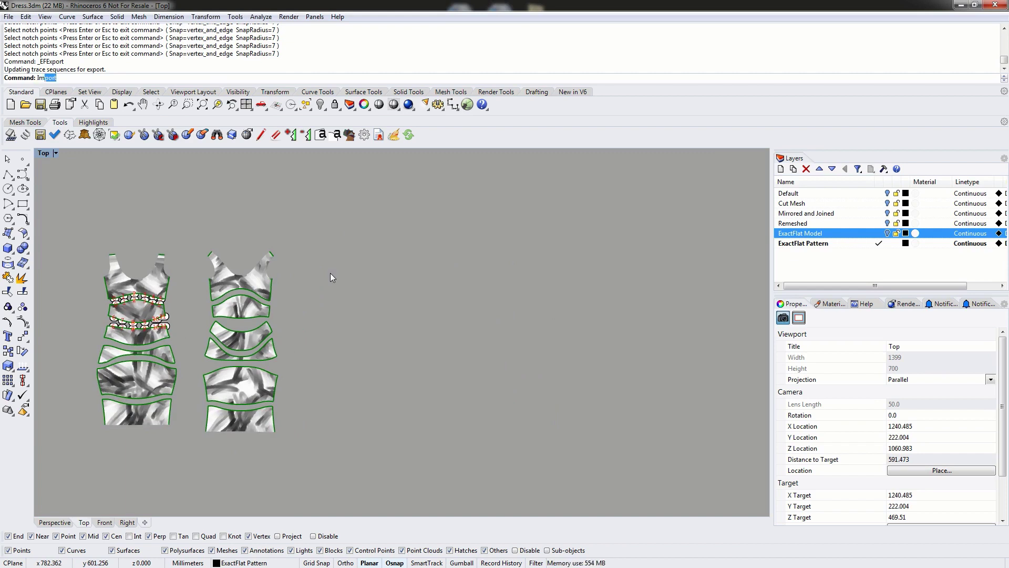
{"action": "key", "text": "Return"}
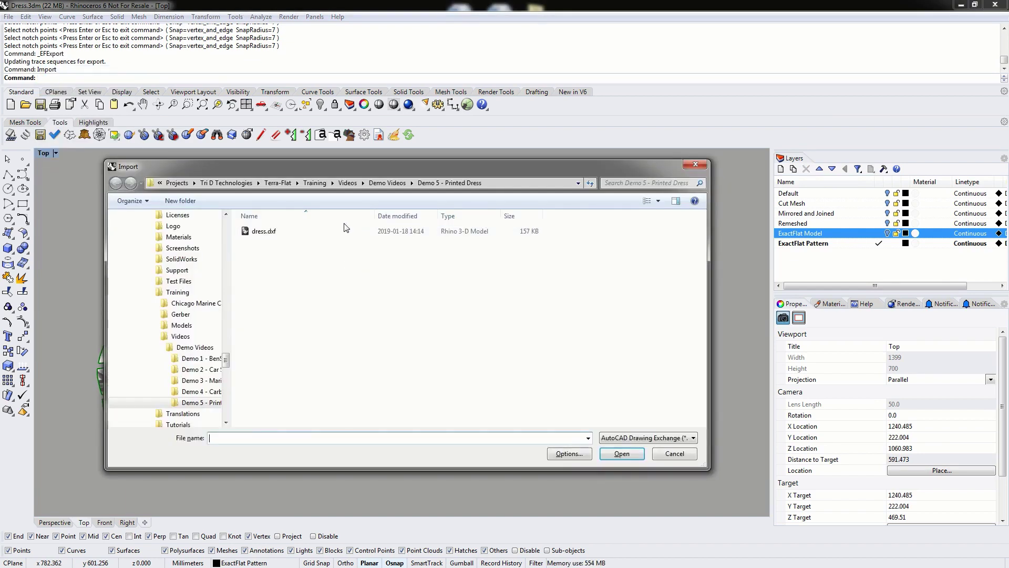
{"action": "left_click", "coordinate": [347, 229]}
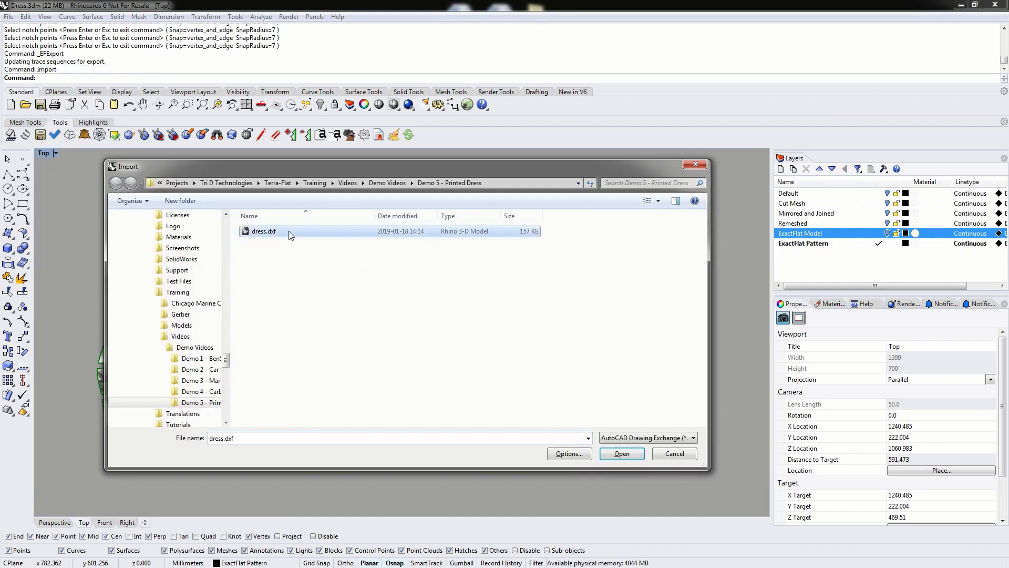
{"action": "left_click", "coordinate": [623, 454]}
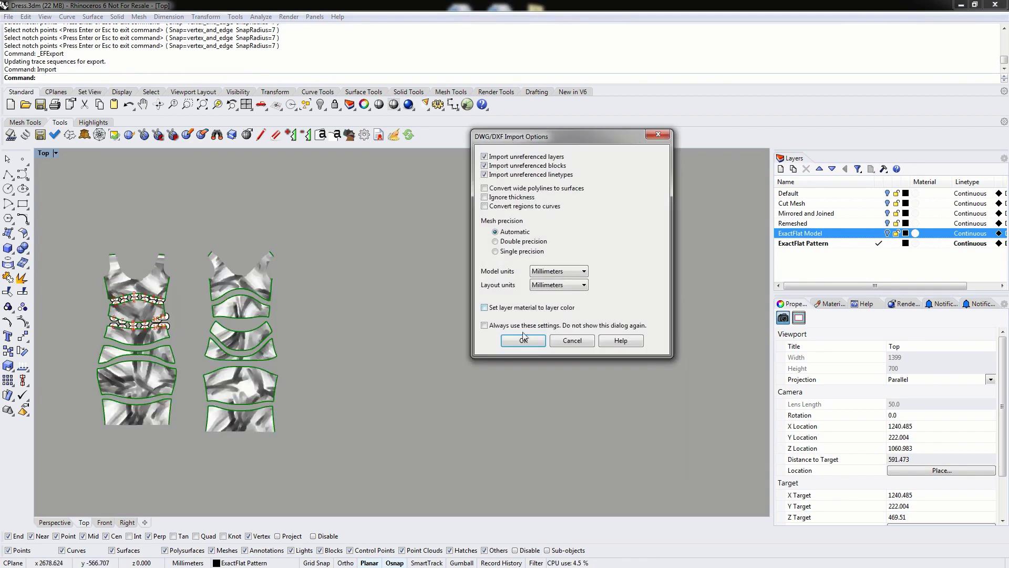
{"action": "left_click", "coordinate": [524, 340]}
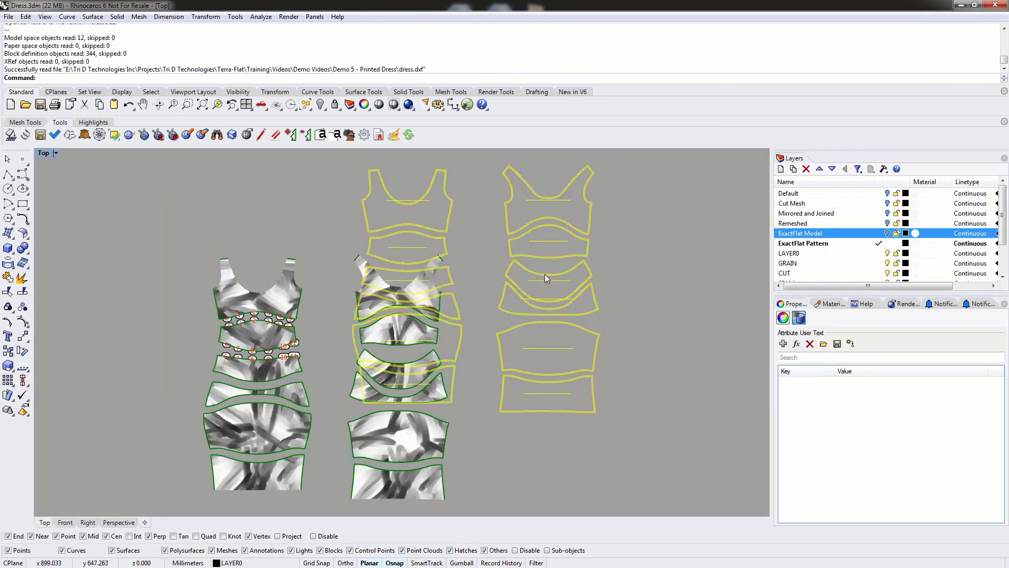
Move the imported outlines clear of the printed pattern pieces, beside the second column, and highlight the GRAIN layer
{"action": "left_click_drag", "start_coordinate": [545, 274], "coordinate": [664, 377]}
{"action": "scroll", "coordinate": [868, 247], "scroll_direction": "down", "scroll_amount": 2}
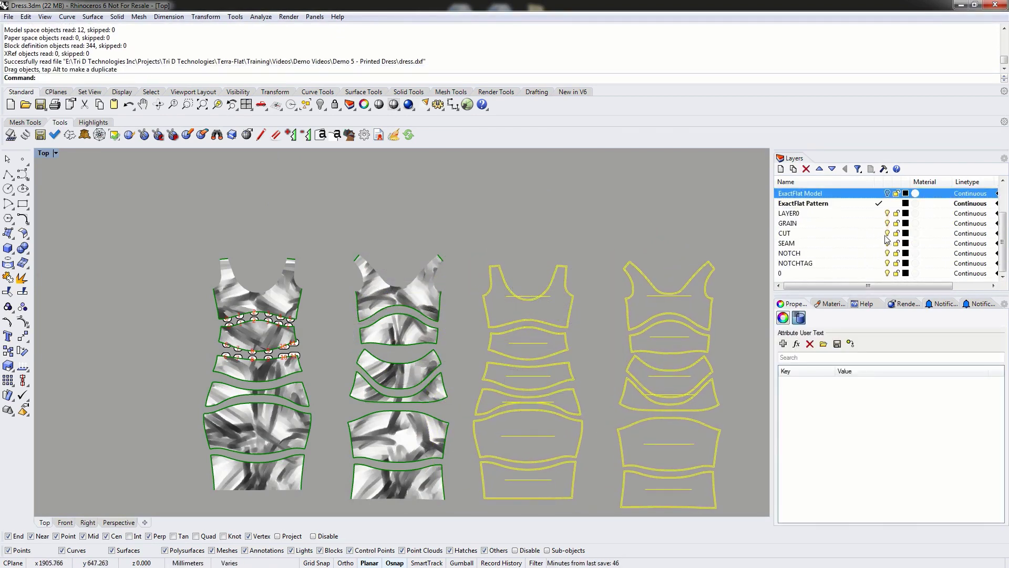
{"action": "left_click", "coordinate": [797, 224]}
{"action": "left_click", "coordinate": [697, 220]}
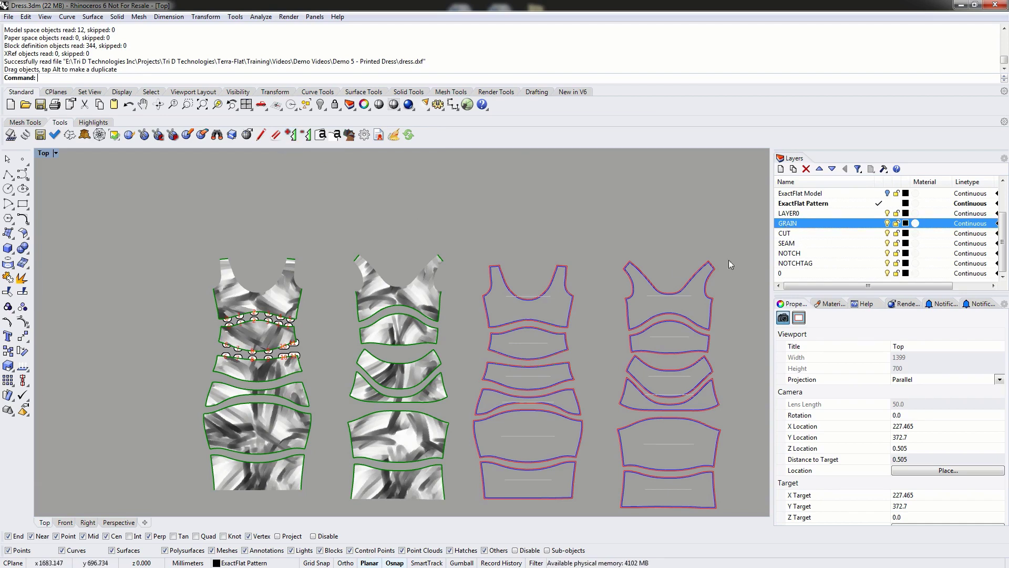
{"action": "scroll", "coordinate": [619, 289], "scroll_direction": "up", "scroll_amount": 4}
{"action": "scroll", "coordinate": [371, 238], "scroll_direction": "down", "scroll_amount": 4}
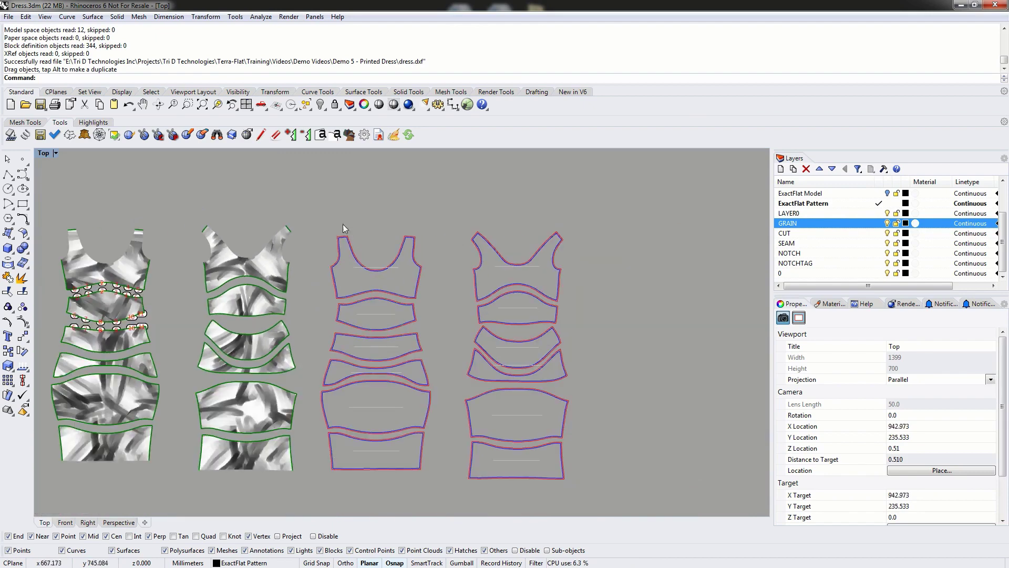
Move the imported outline of the second column's bodice onto its matching printed bodice piece
{"action": "left_click_drag", "start_coordinate": [519, 267], "coordinate": [244, 259]}
{"action": "scroll", "coordinate": [255, 237], "scroll_direction": "up", "scroll_amount": 4}
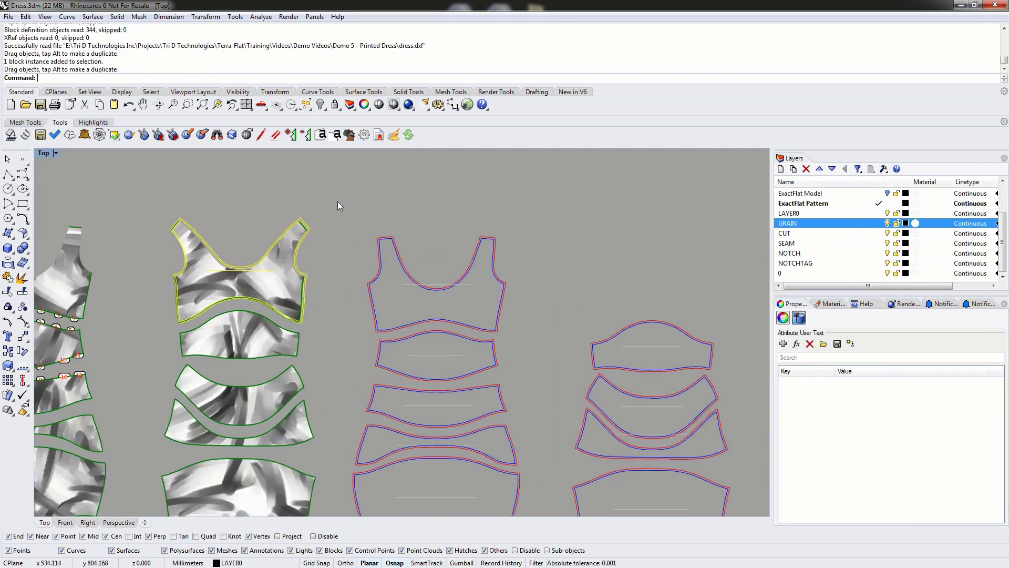
{"action": "left_click", "coordinate": [341, 204]}
{"action": "scroll", "coordinate": [320, 225], "scroll_direction": "up", "scroll_amount": 5}
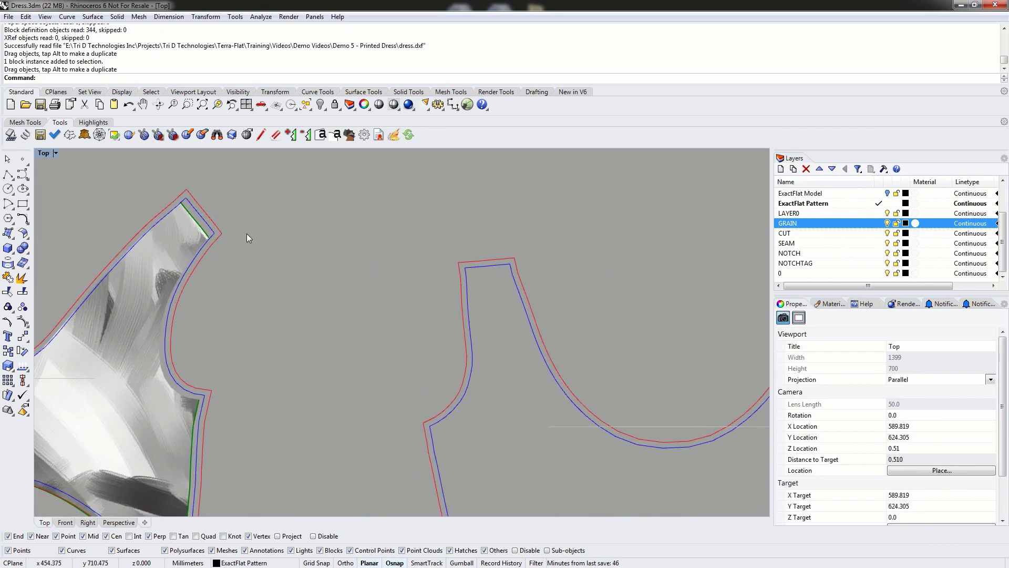
{"action": "key", "text": "Left"}
{"action": "key", "text": "Left"}
{"action": "key", "text": "Left"}
{"action": "key", "text": "Left"}
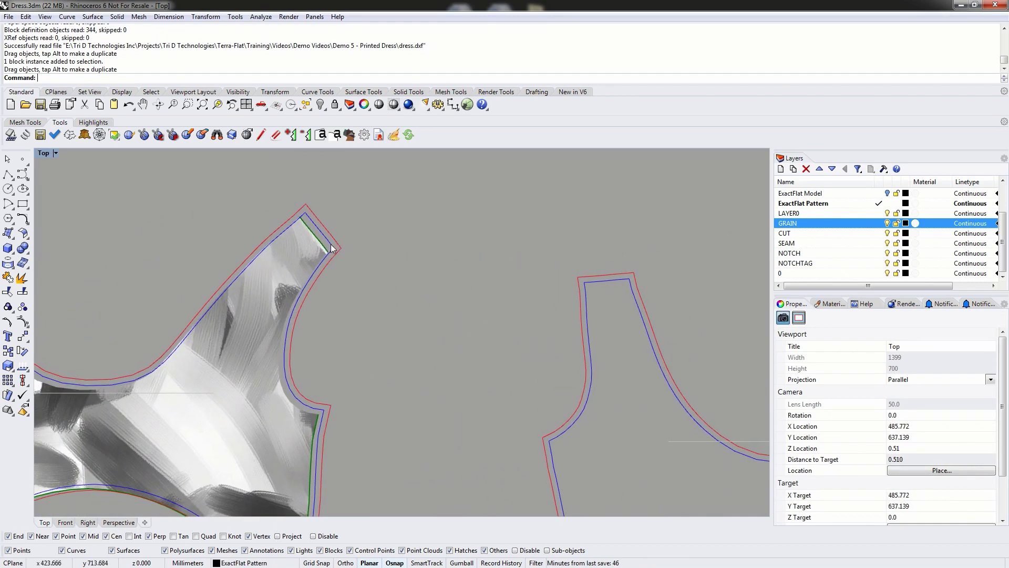
Fine-align the bodice outline so its inner seam line follows the edge of the printed piece
{"action": "left_click_drag", "start_coordinate": [333, 247], "coordinate": [361, 237]}
{"action": "left_click_drag", "start_coordinate": [353, 405], "coordinate": [324, 415]}
{"action": "scroll", "coordinate": [387, 308], "scroll_direction": "up", "scroll_amount": 5}
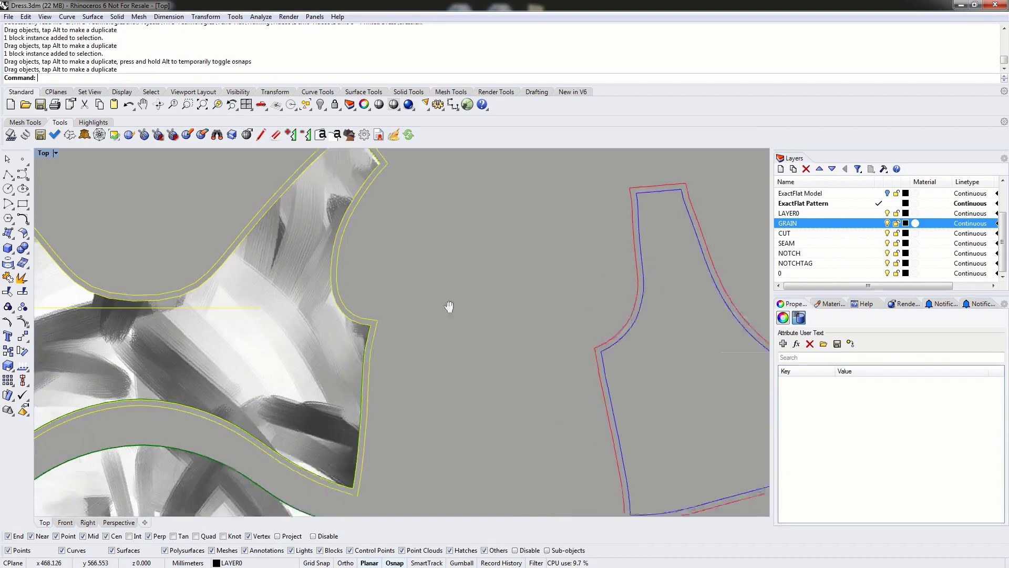
{"action": "left_click", "coordinate": [499, 283]}
{"action": "scroll", "coordinate": [183, 298], "scroll_direction": "down", "scroll_amount": 3}
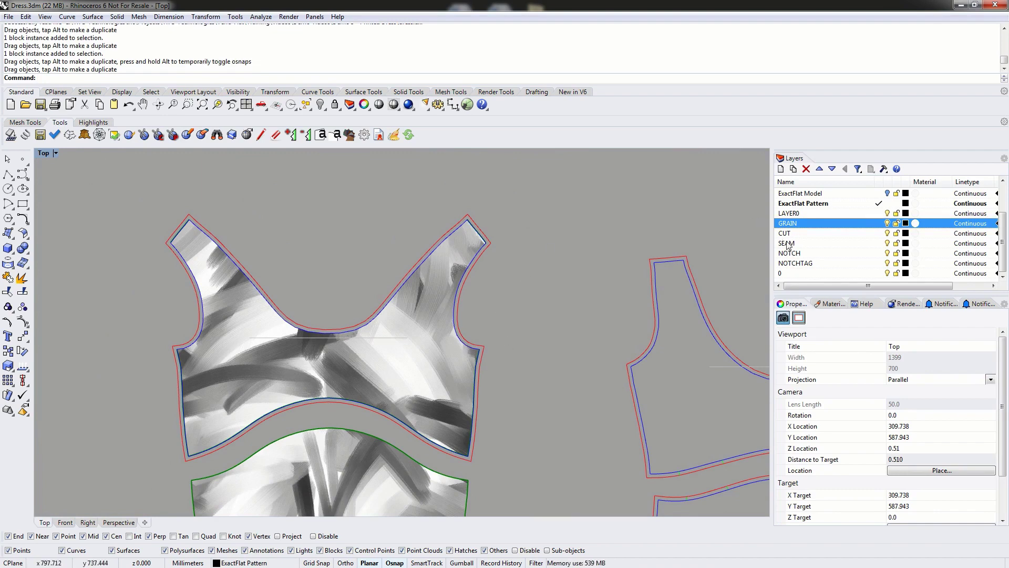
Examine the seam line, cut line and tagged notches between the bodice and midriff outlines in the first imported column
{"action": "right_click_drag", "start_coordinate": [496, 403], "coordinate": [364, 315]}
{"action": "scroll", "coordinate": [693, 371], "scroll_direction": "up", "scroll_amount": 2}
{"action": "right_click_drag", "start_coordinate": [692, 370], "coordinate": [284, 293]}
{"action": "scroll", "coordinate": [285, 292], "scroll_direction": "up", "scroll_amount": 10}
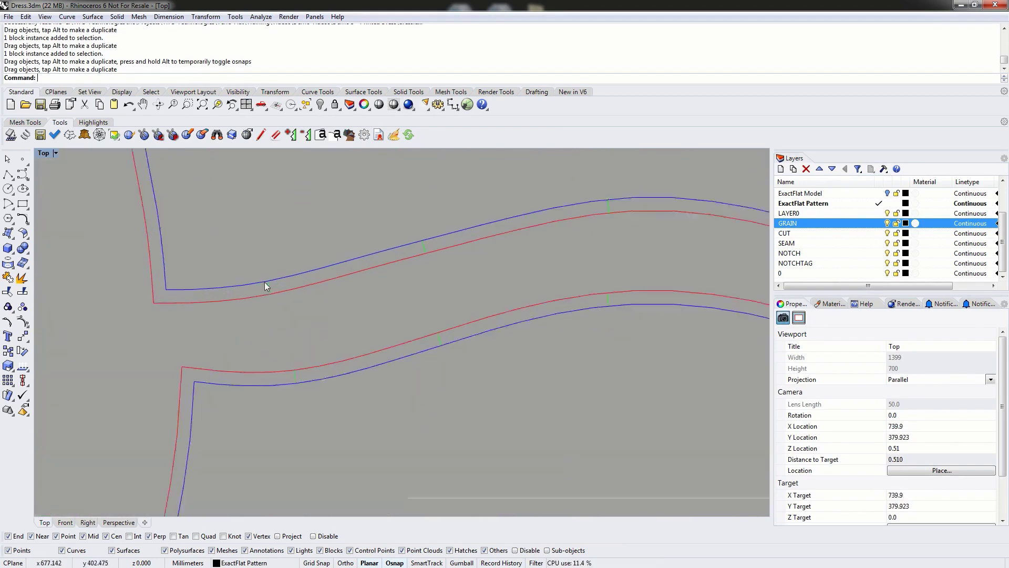
{"action": "right_click_drag", "start_coordinate": [608, 214], "coordinate": [423, 275]}
{"action": "right_click_drag", "start_coordinate": [534, 235], "coordinate": [534, 284]}
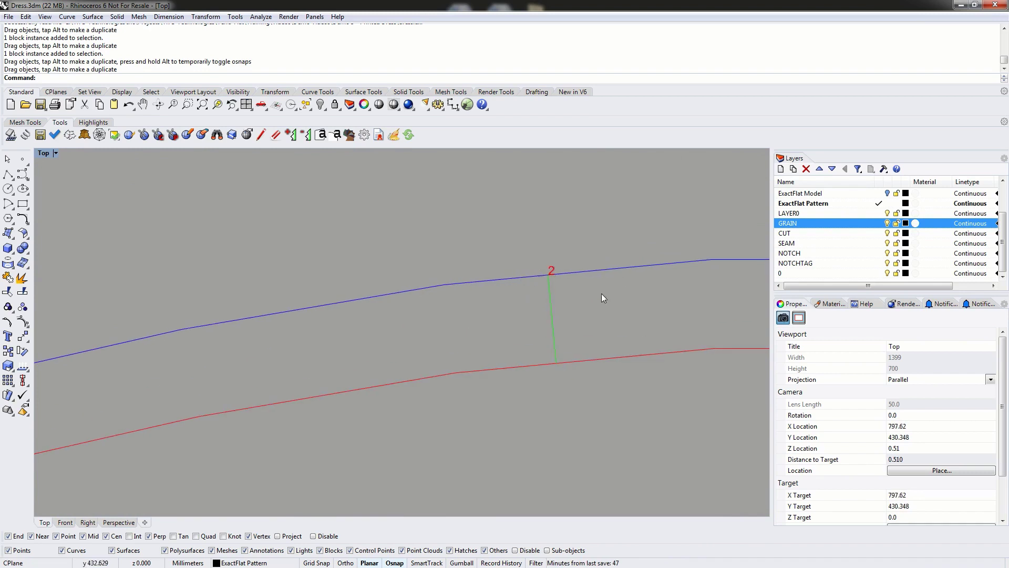
{"action": "scroll", "coordinate": [601, 294], "scroll_direction": "down", "scroll_amount": 12}
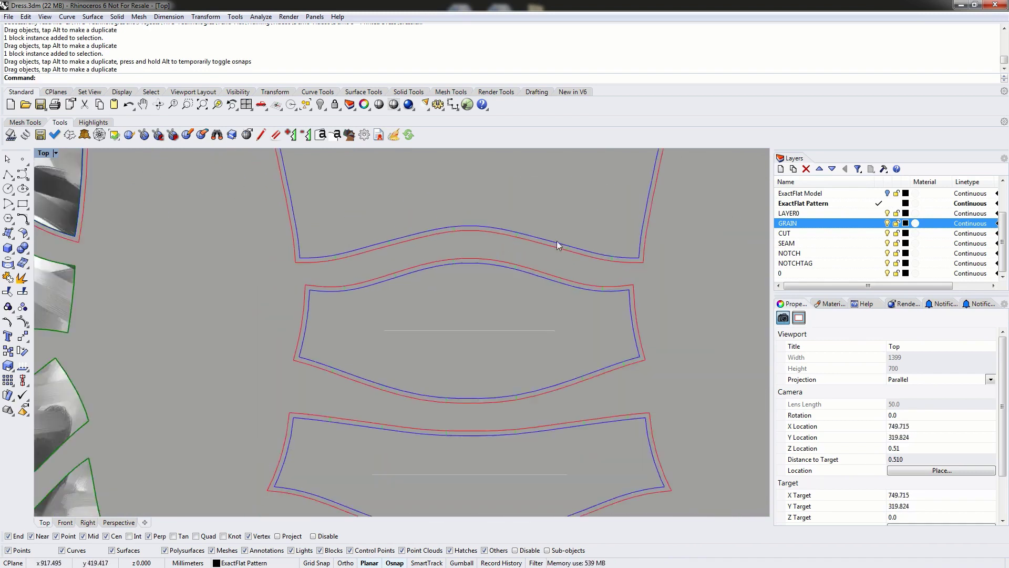
{"action": "right_click_drag", "start_coordinate": [559, 246], "coordinate": [462, 306]}
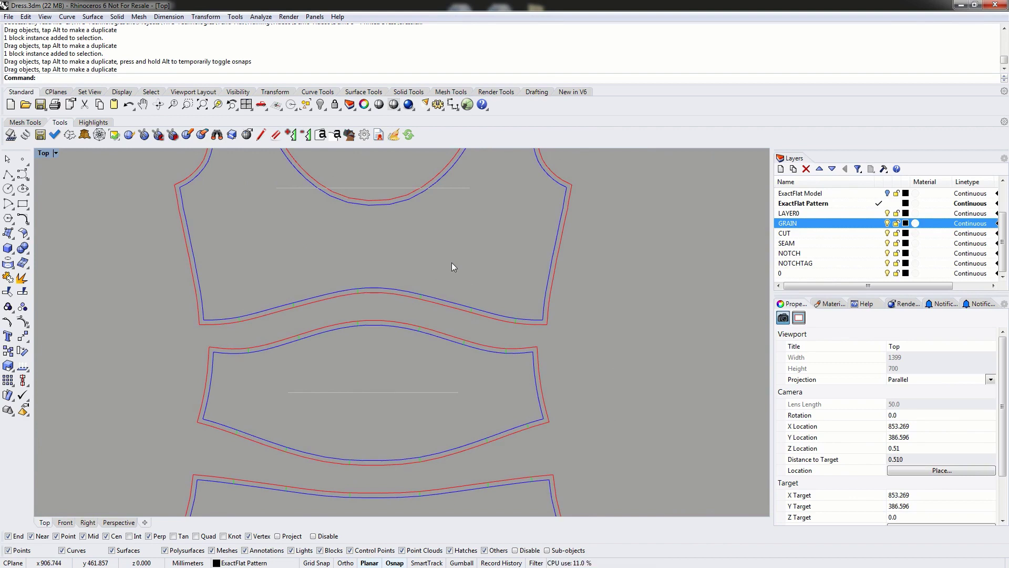
{"action": "right_click_drag", "start_coordinate": [372, 226], "coordinate": [401, 252]}
{"action": "scroll", "coordinate": [395, 224], "scroll_direction": "down", "scroll_amount": 2}
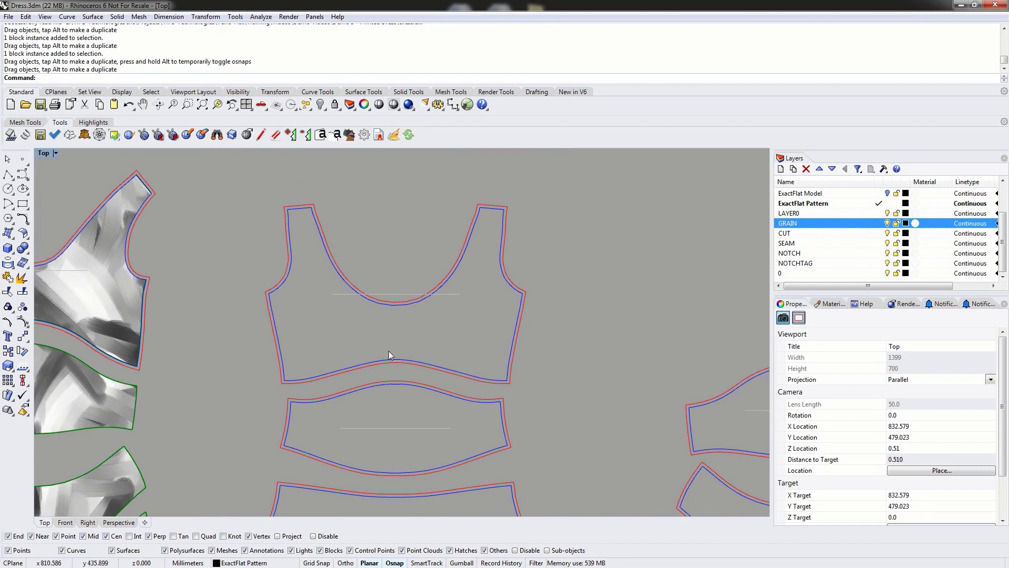
Inspect a single notch and its number tag up close on the midriff outline's upper edge, plus the neighbouring notches
{"action": "right_click_drag", "start_coordinate": [389, 351], "coordinate": [386, 314]}
{"action": "scroll", "coordinate": [386, 314], "scroll_direction": "up", "scroll_amount": 5}
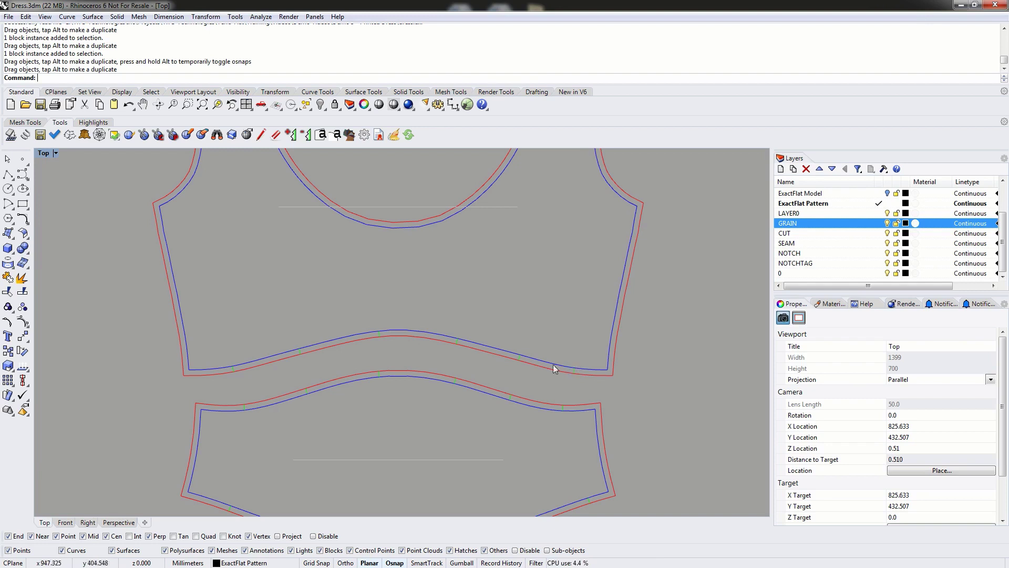
{"action": "scroll", "coordinate": [226, 415], "scroll_direction": "up", "scroll_amount": 6}
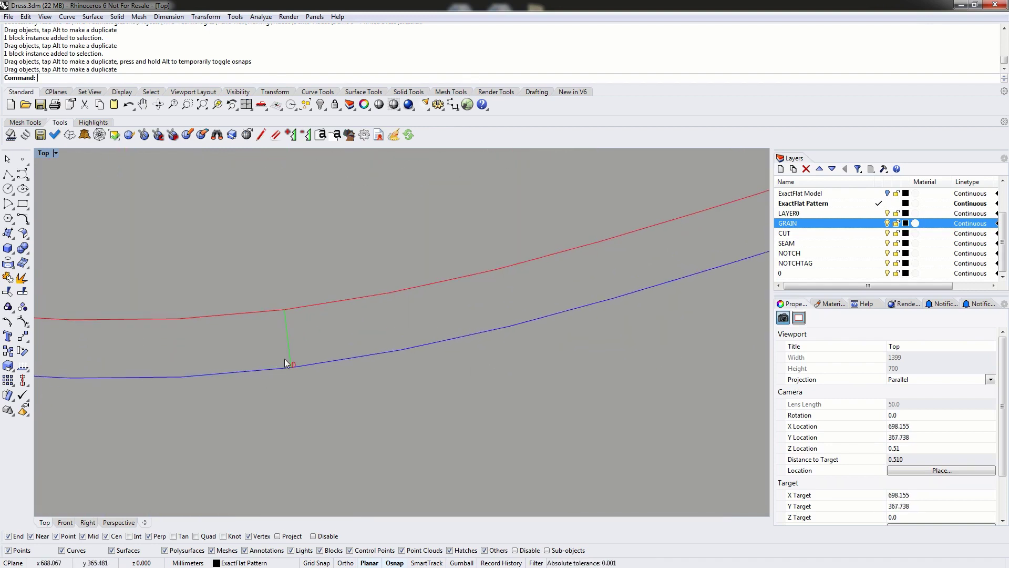
{"action": "scroll", "coordinate": [292, 365], "scroll_direction": "up", "scroll_amount": 3}
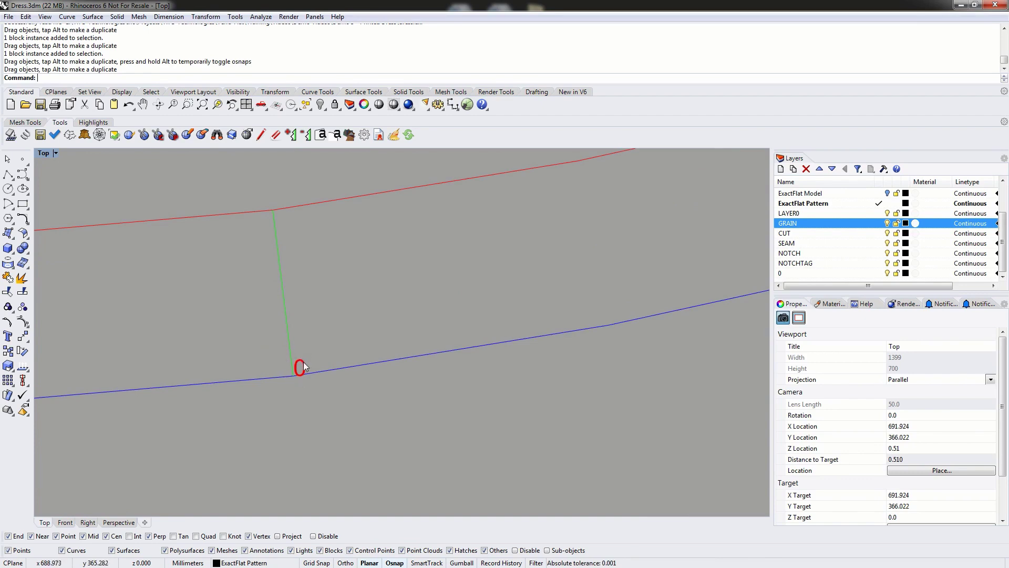
{"action": "scroll", "coordinate": [301, 374], "scroll_direction": "down", "scroll_amount": 8}
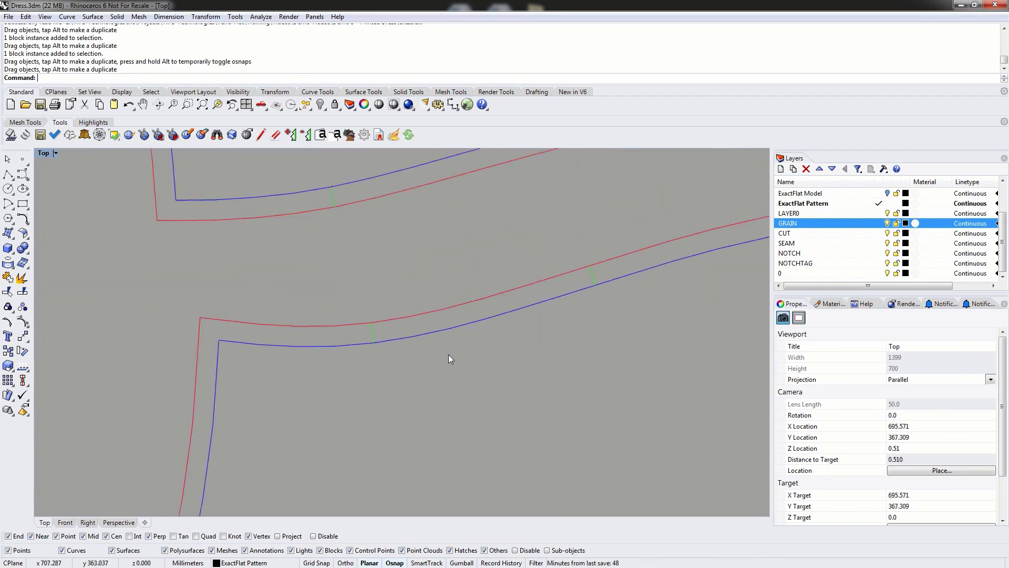
{"action": "scroll", "coordinate": [556, 292], "scroll_direction": "down", "scroll_amount": 4}
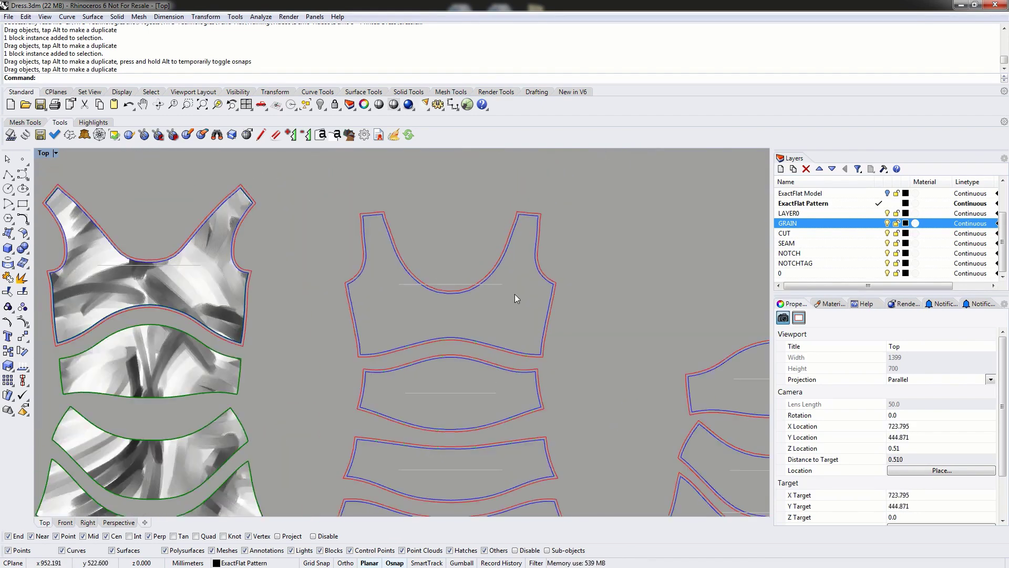
{"action": "right_click_drag", "start_coordinate": [492, 312], "coordinate": [503, 270]}
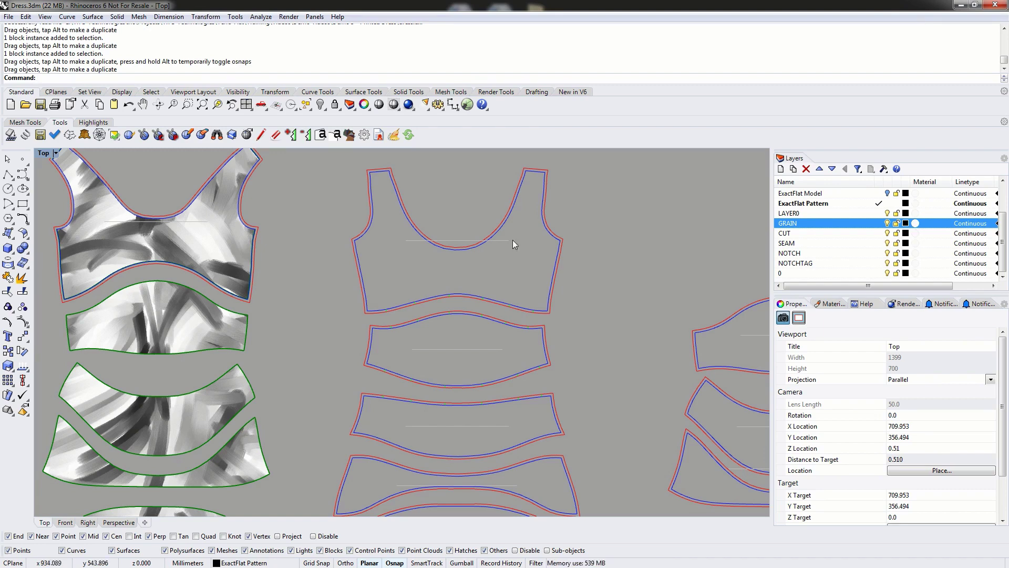
Move the bodice outline off the second printed column to the head of the second imported outline column and deselect it
{"action": "scroll", "coordinate": [512, 239], "scroll_direction": "down", "scroll_amount": 3}
{"action": "right_click_drag", "start_coordinate": [531, 247], "coordinate": [443, 281]}
{"action": "left_click", "coordinate": [355, 253]}
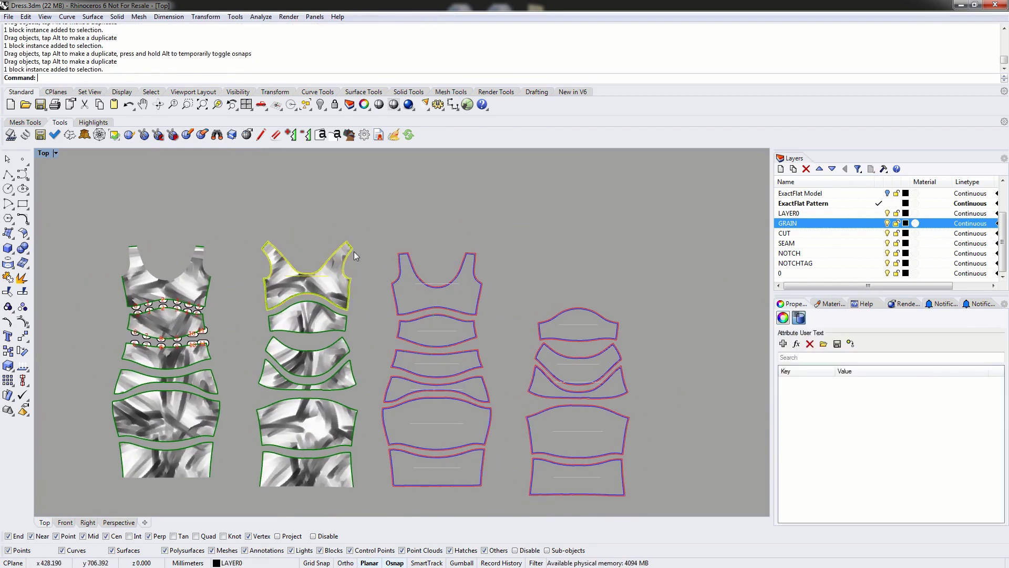
{"action": "left_click_drag", "start_coordinate": [352, 255], "coordinate": [623, 250]}
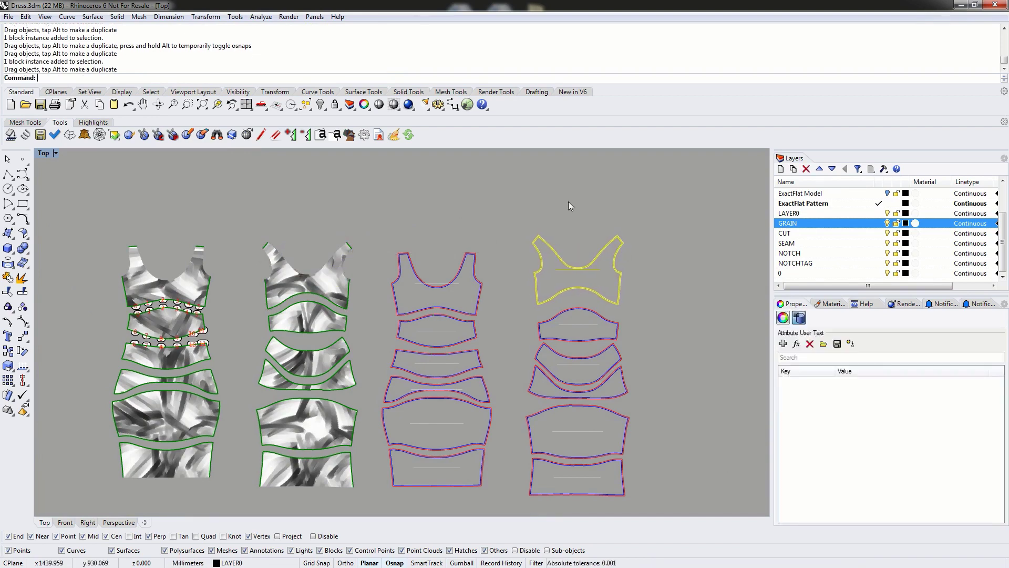
{"action": "key", "text": "Escape"}
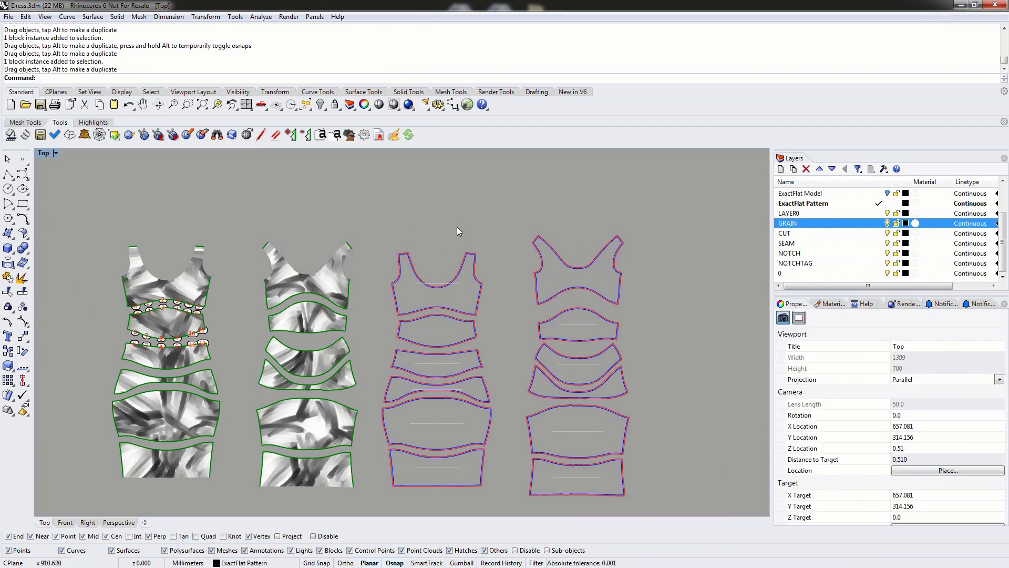
Start MonarchRender on the upper three printed pieces of the first column, at 150 dpi with 1 row and 1 column
{"action": "right_click_drag", "start_coordinate": [381, 252], "coordinate": [463, 255]}
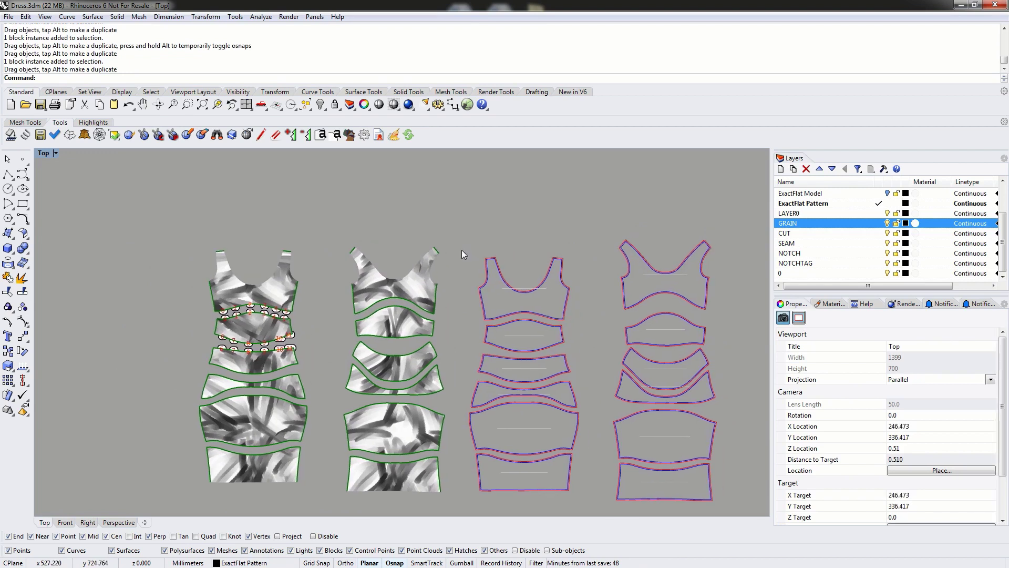
{"action": "type", "text": "MonarchRender"}
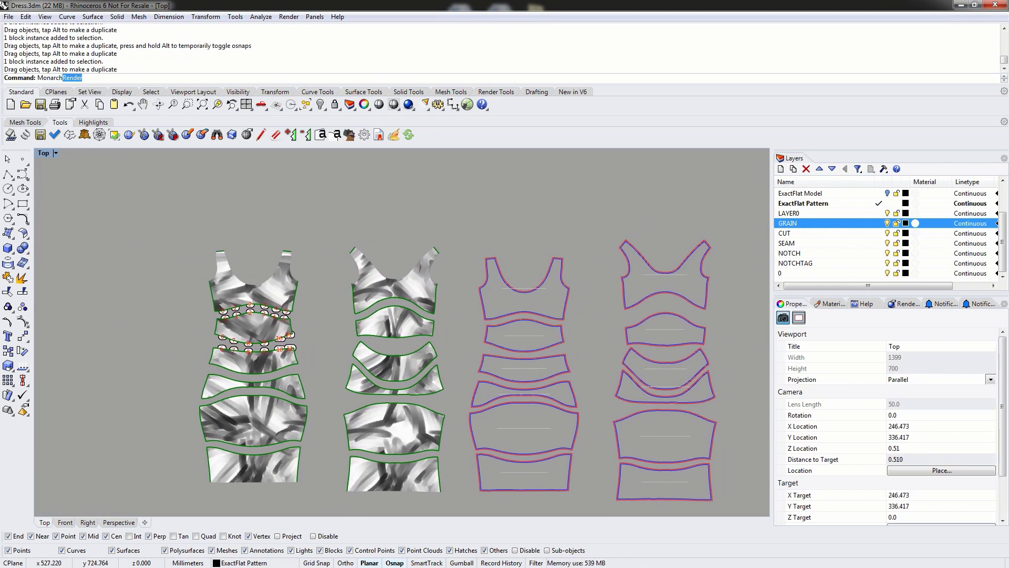
{"action": "key", "text": "Return"}
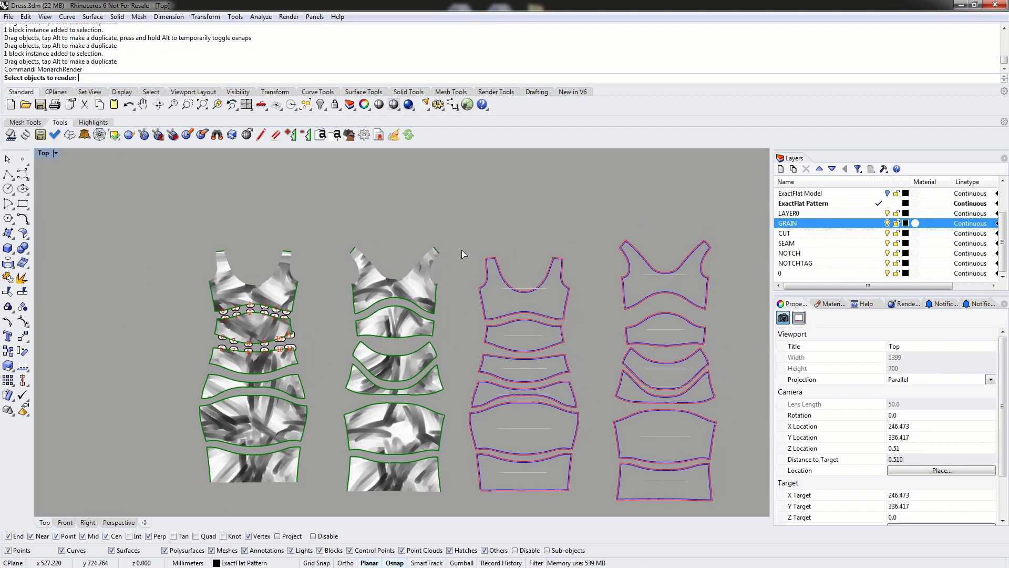
{"action": "left_click", "coordinate": [272, 288]}
{"action": "left_click", "coordinate": [270, 293]}
{"action": "left_click", "coordinate": [272, 372]}
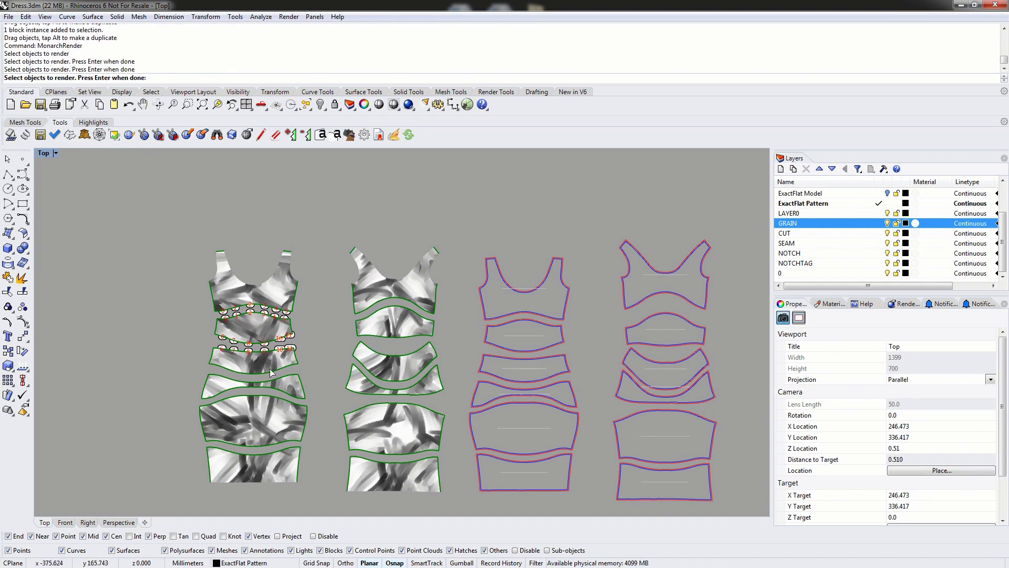
{"action": "left_click", "coordinate": [273, 366]}
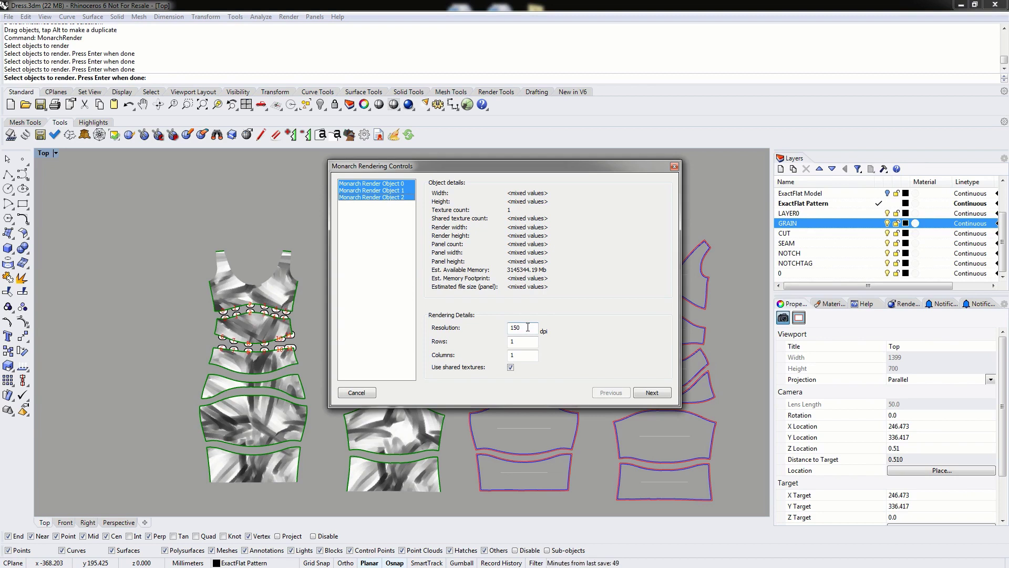
{"action": "left_click", "coordinate": [650, 393]}
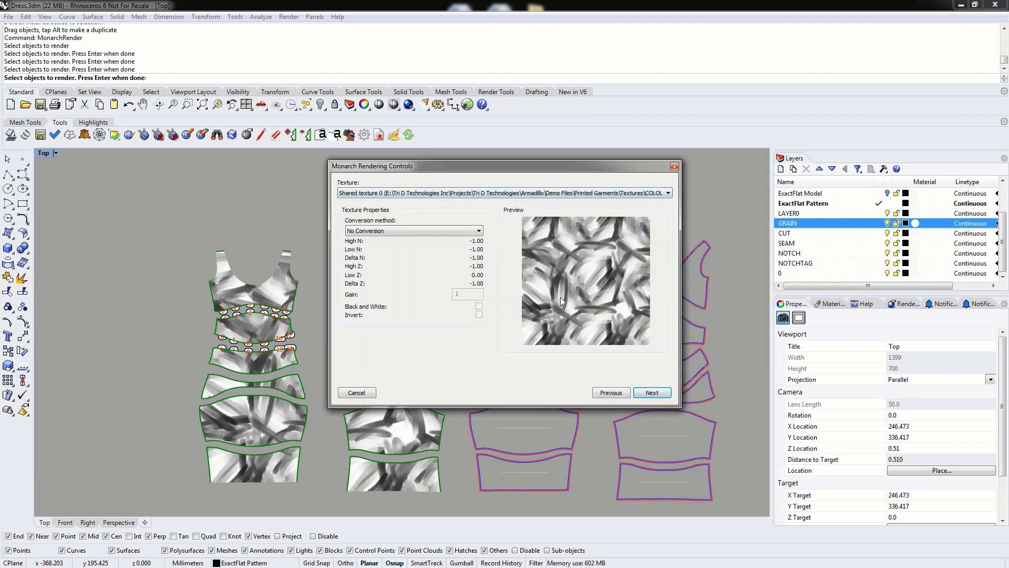
Keep the texture at No Conversion and render the pieces to PDF with the CUT, SEAM, NOTCH and TAGS layers included
{"action": "left_click", "coordinate": [436, 231]}
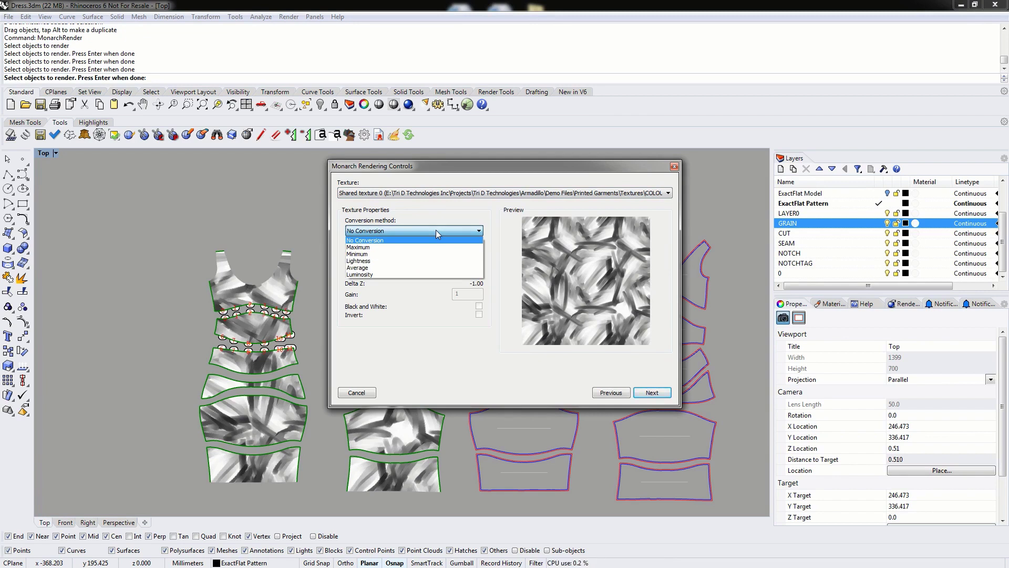
{"action": "left_click", "coordinate": [480, 215]}
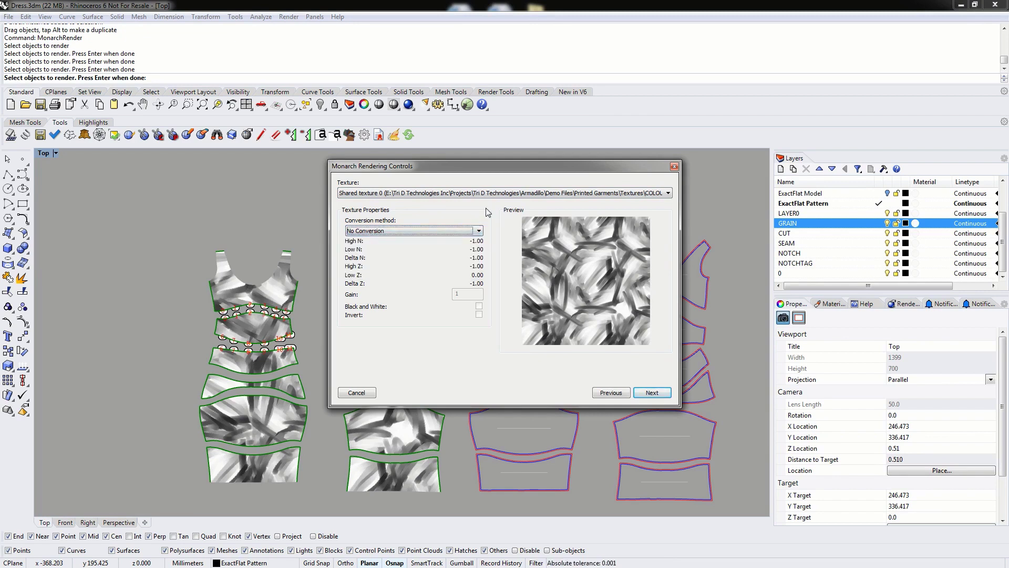
{"action": "left_click", "coordinate": [653, 394]}
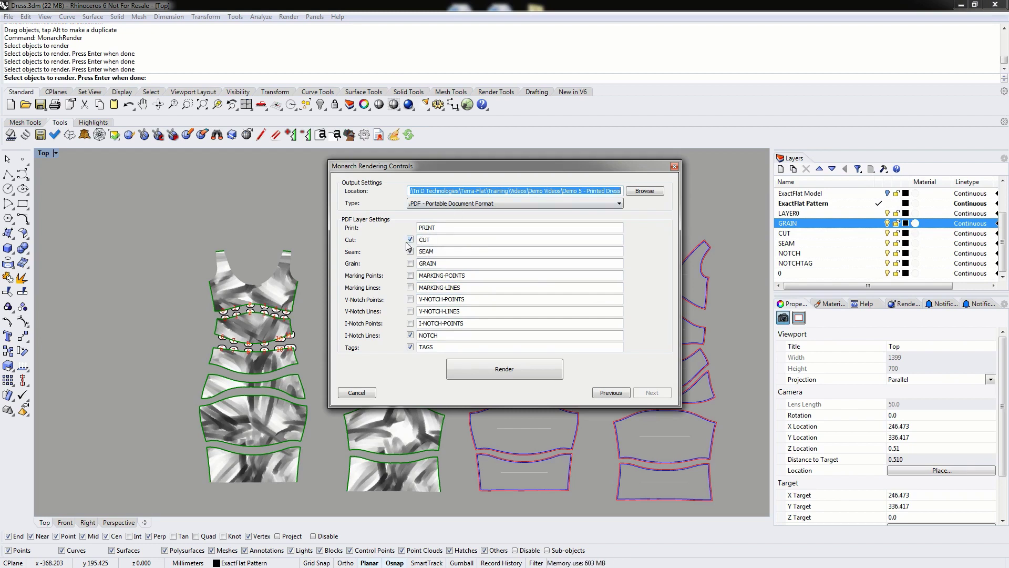
{"action": "left_click", "coordinate": [410, 335]}
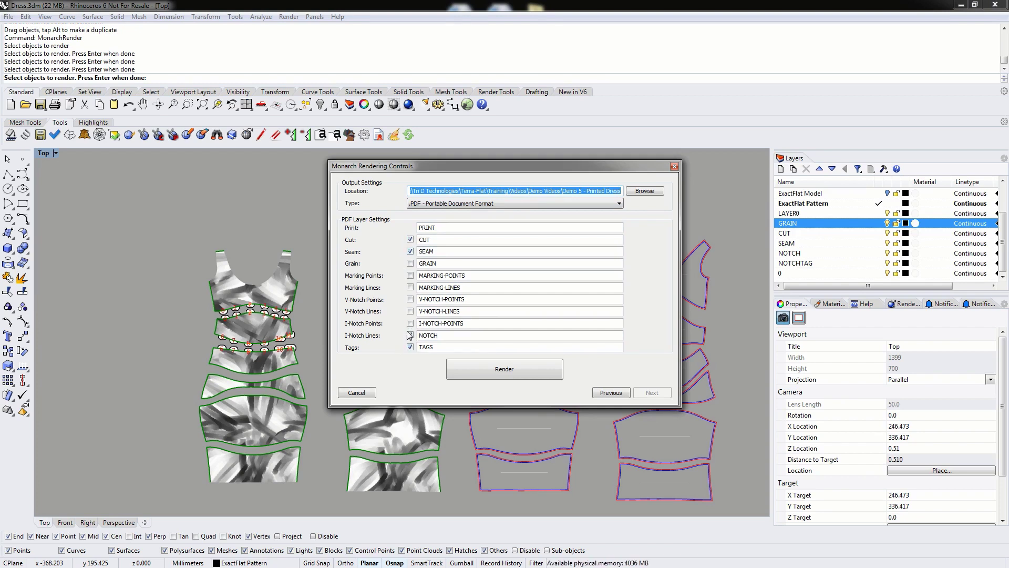
{"action": "left_click", "coordinate": [410, 347]}
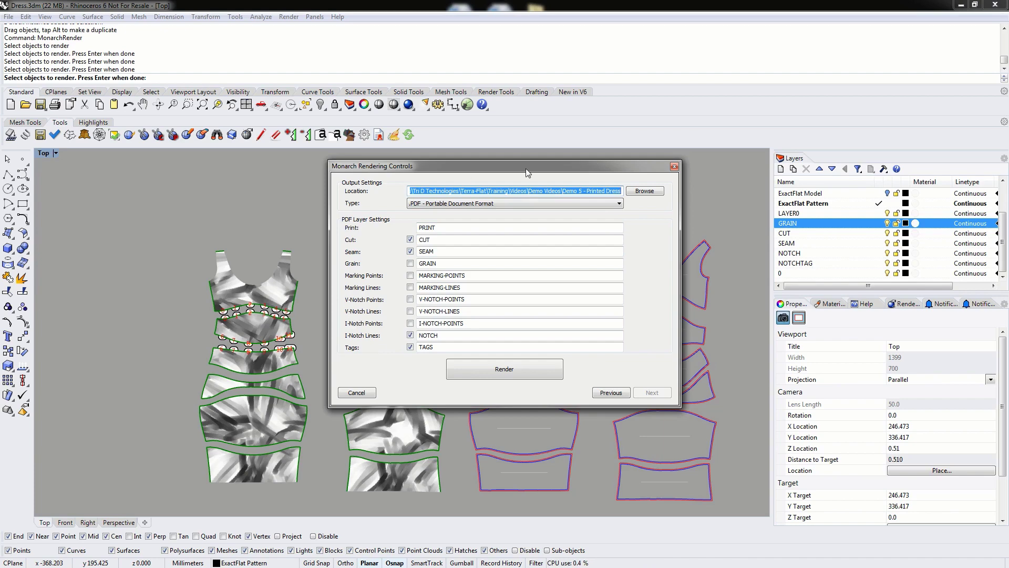
{"action": "left_click_drag", "start_coordinate": [560, 167], "coordinate": [531, 176]}
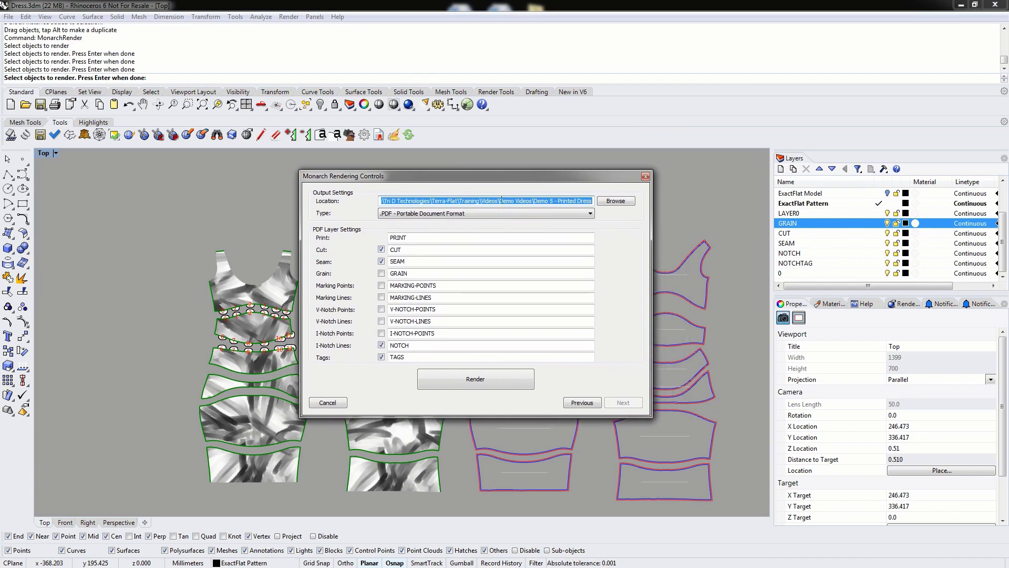
{"action": "left_click", "coordinate": [486, 384]}
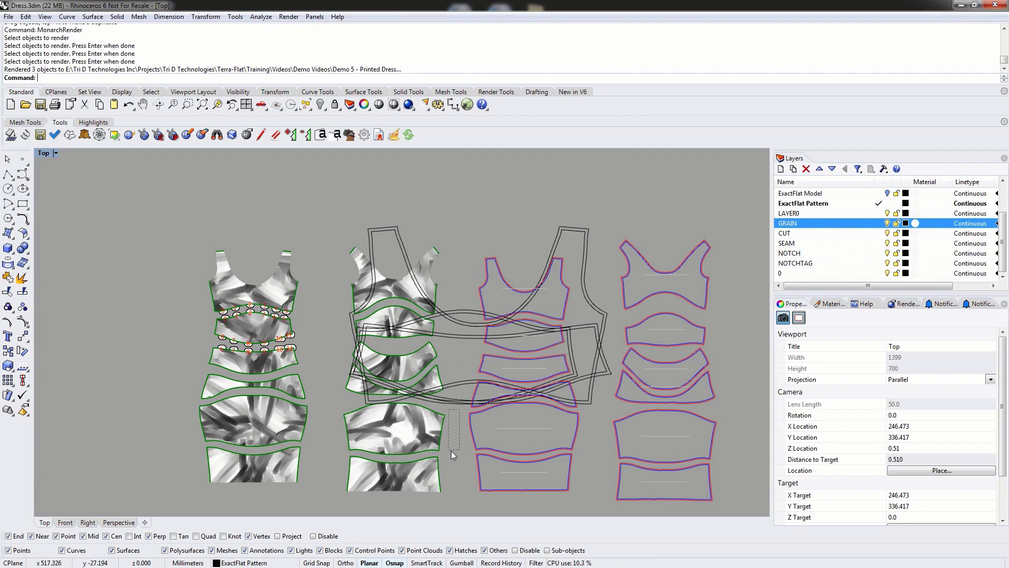
Select the leftover curves created by the render with SelLast and delete them
{"action": "left_click_drag", "start_coordinate": [451, 451], "coordinate": [457, 444]}
{"action": "type", "text": "SelLast"}
{"action": "key", "text": "Return"}
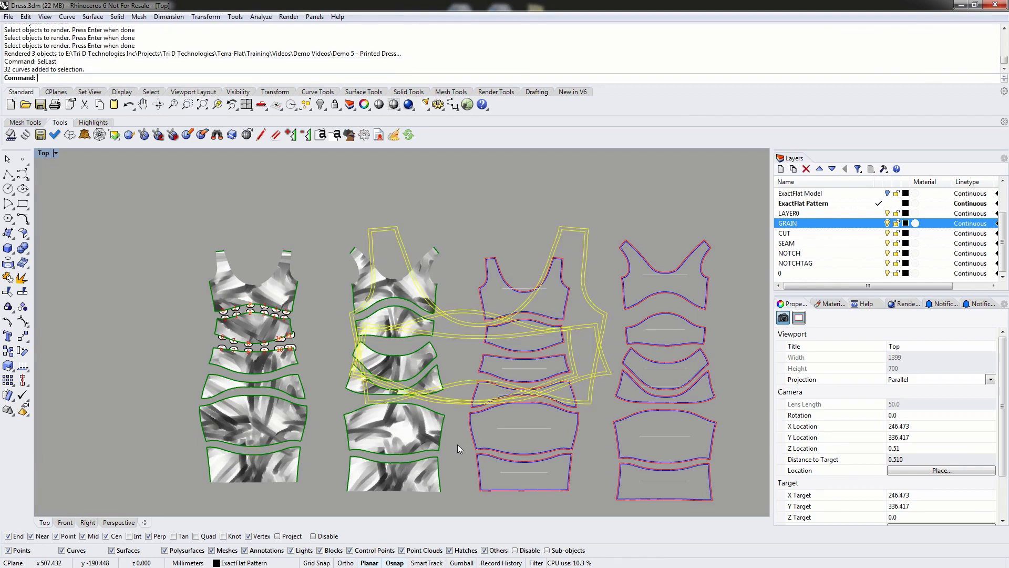
{"action": "key", "text": "Delete"}
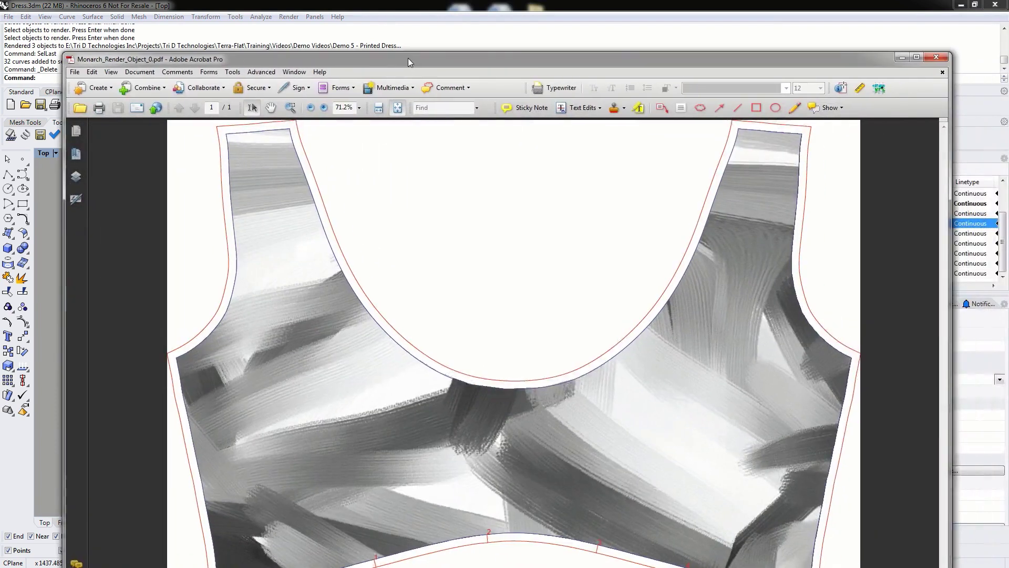
Maximize Monarch_Render_Object_0.pdf in Adobe Acrobat Pro, show its layers and check the PRINT layer by toggling its visibility
{"action": "double_click", "coordinate": [408, 58]}
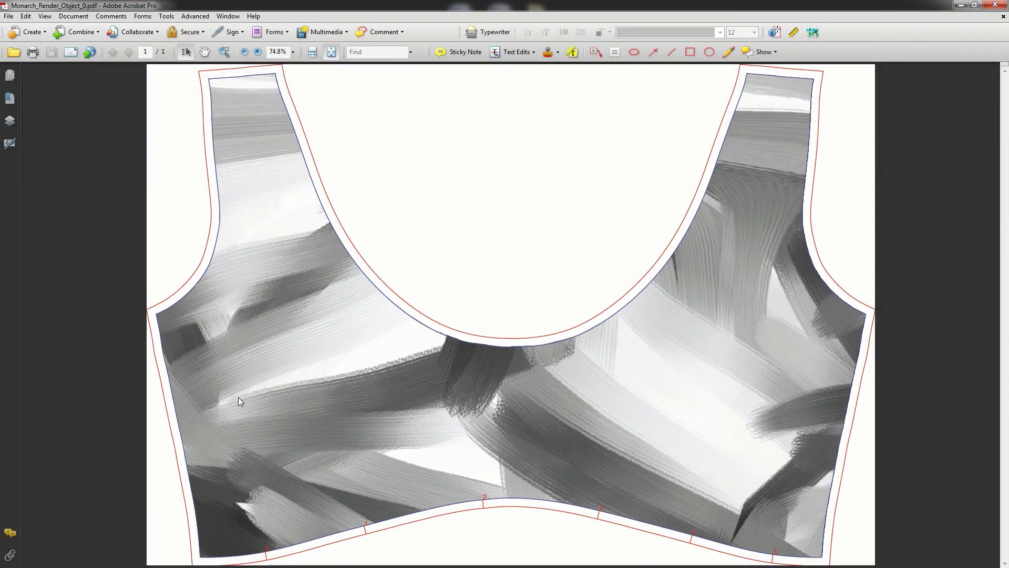
{"action": "left_click", "coordinate": [10, 121]}
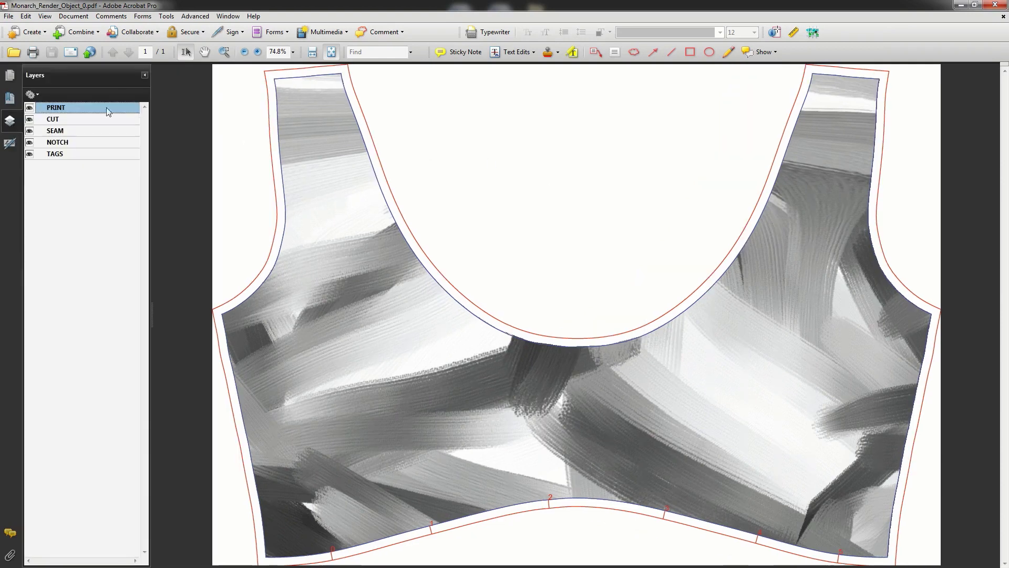
{"action": "left_click", "coordinate": [29, 108]}
{"action": "left_click", "coordinate": [30, 108]}
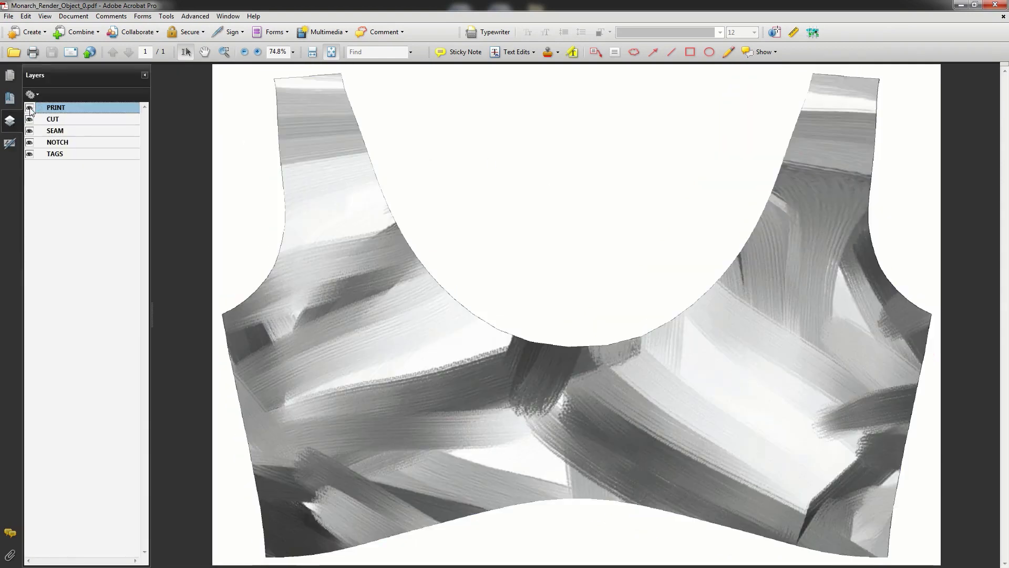
{"action": "left_click", "coordinate": [30, 110]}
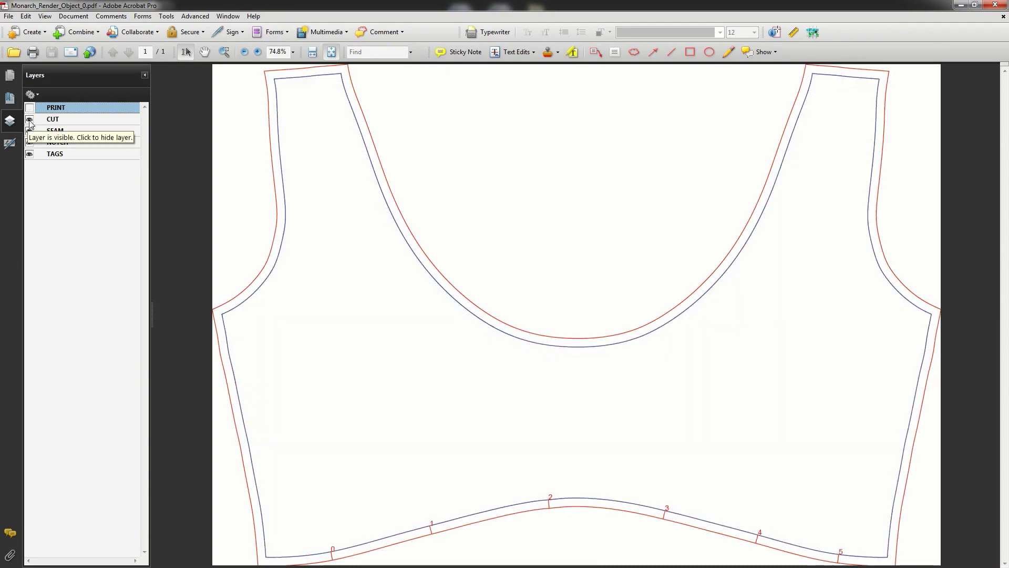
Check the CUT and SEAM layers of the rendered bodice by toggling their visibility, and close the PDF to return to Rhino
{"action": "left_click", "coordinate": [29, 119]}
{"action": "left_click", "coordinate": [30, 120]}
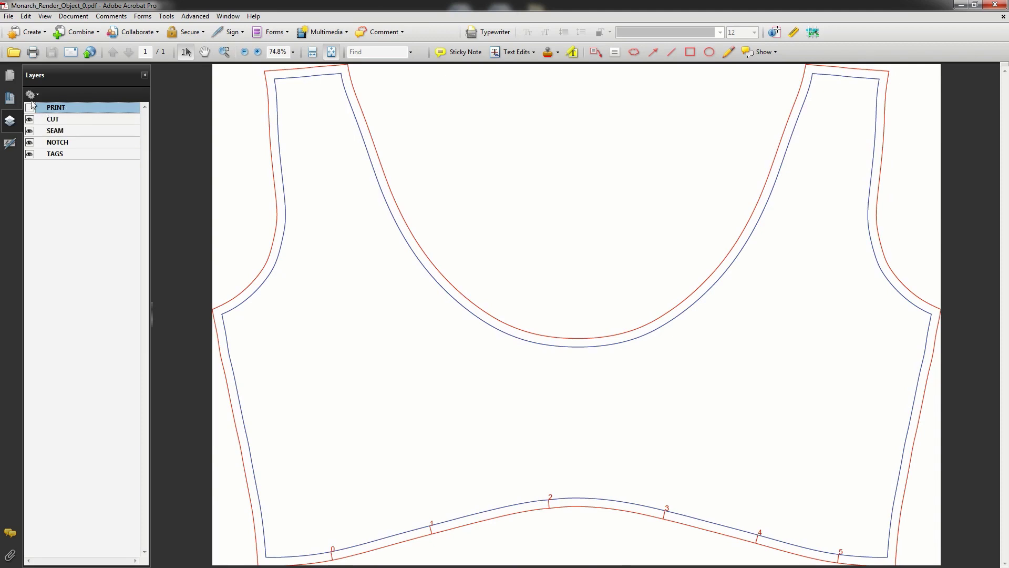
{"action": "left_click", "coordinate": [29, 131]}
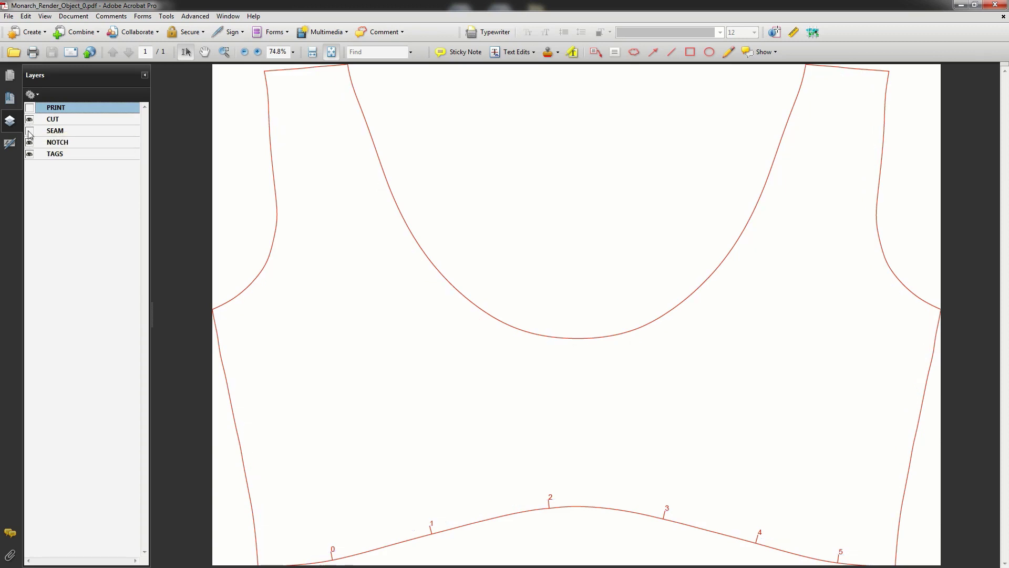
{"action": "left_click", "coordinate": [30, 131]}
{"action": "left_click", "coordinate": [30, 131]}
{"action": "left_click", "coordinate": [995, 4]}
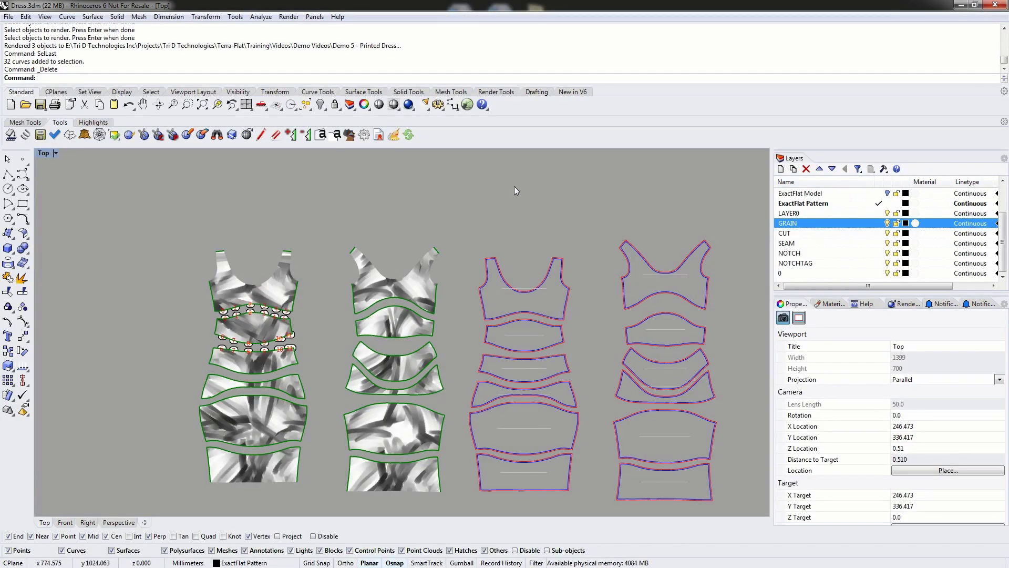